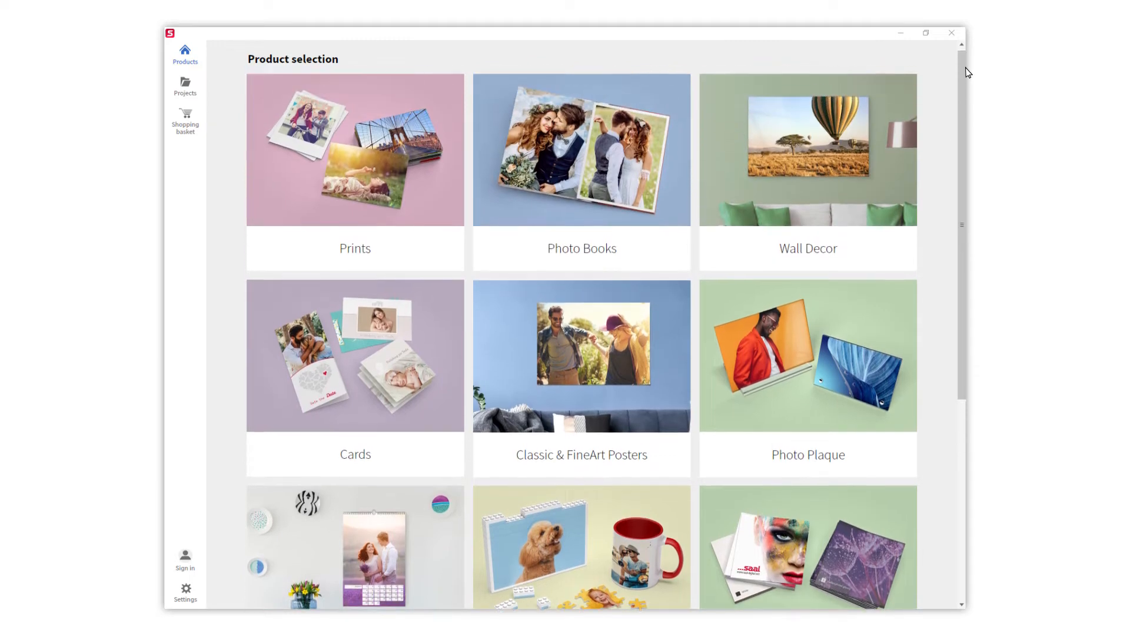
# Choose the 28 x 28 Photo Book from the standard Photo Books range.
pyautogui.click(596, 172)
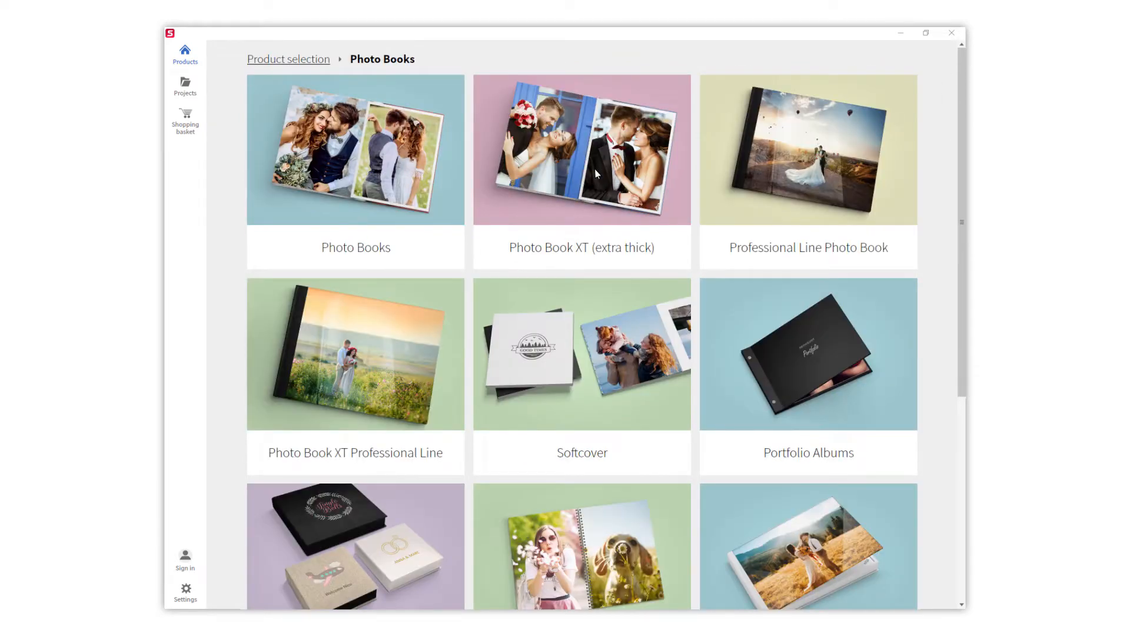
pyautogui.moveTo(966, 96)
pyautogui.mouseDown()
pyautogui.moveTo(966, 300)
pyautogui.moveTo(968, 98)
pyautogui.mouseUp()
pyautogui.click(359, 166)
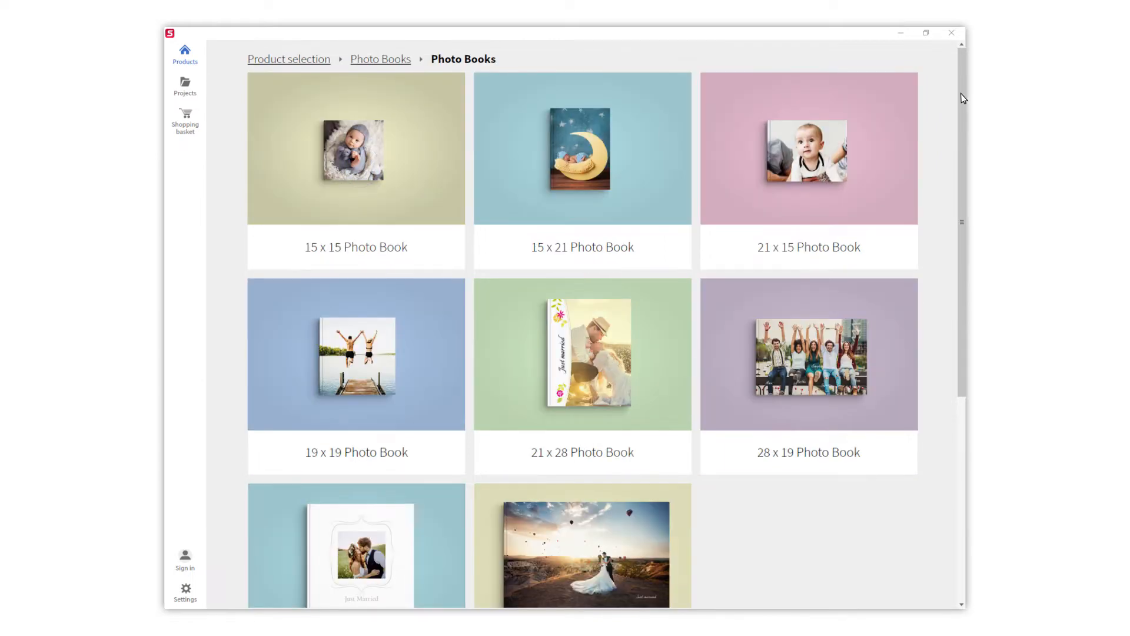
pyautogui.moveTo(962, 96); pyautogui.dragTo(961, 300)
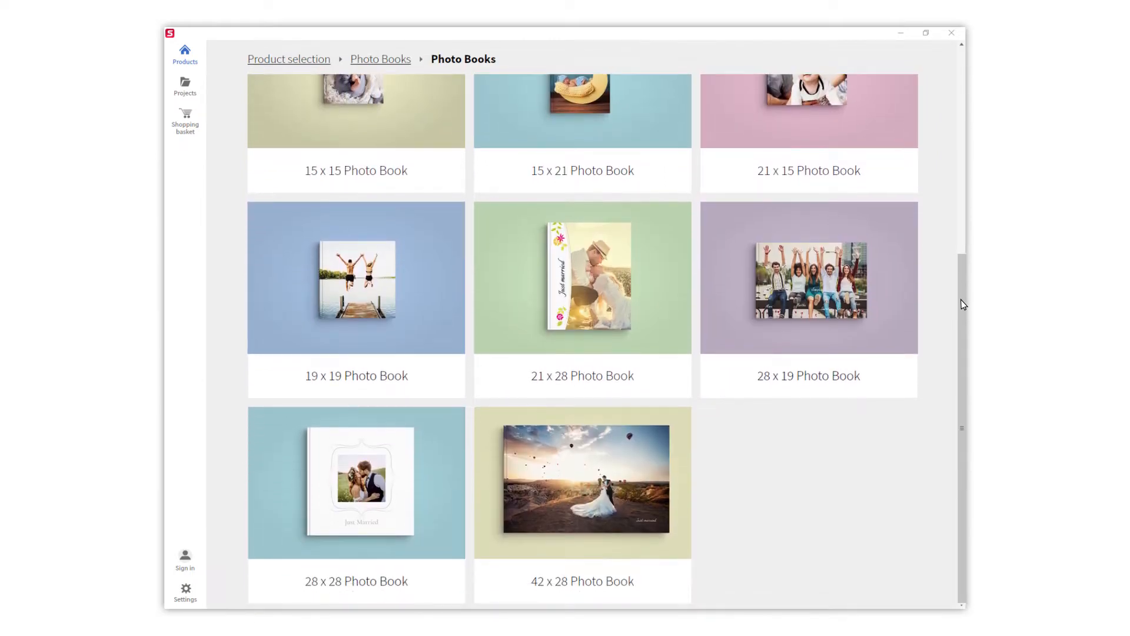
pyautogui.click(346, 506)
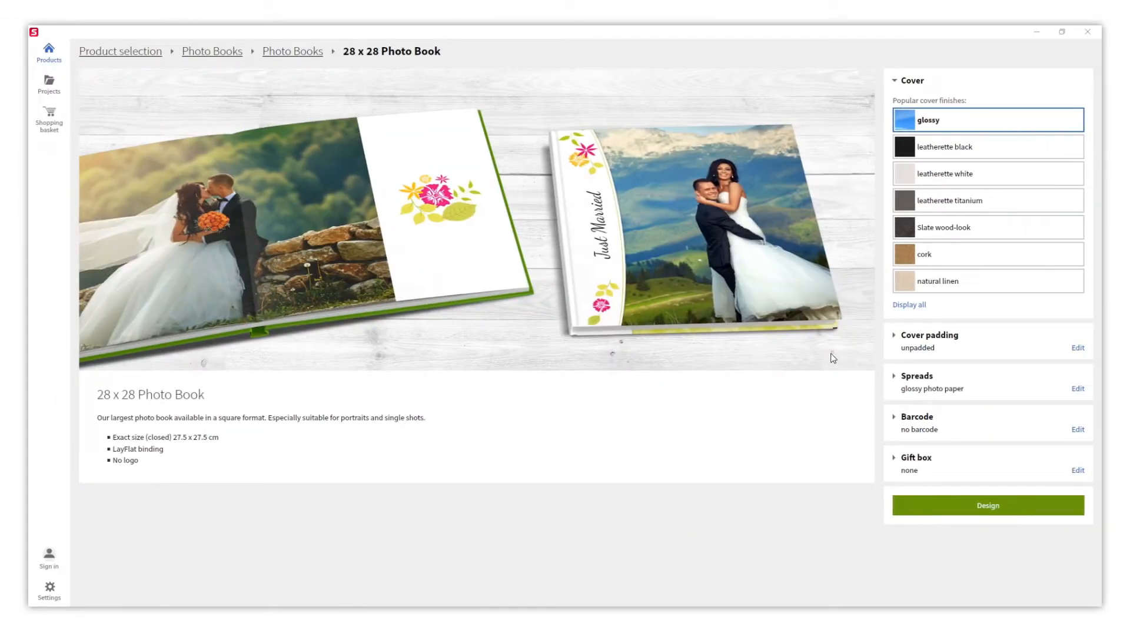
# Review the cover, spreads and gift box options for the 28 x 28 Photo Book.
pyautogui.click(905, 84)
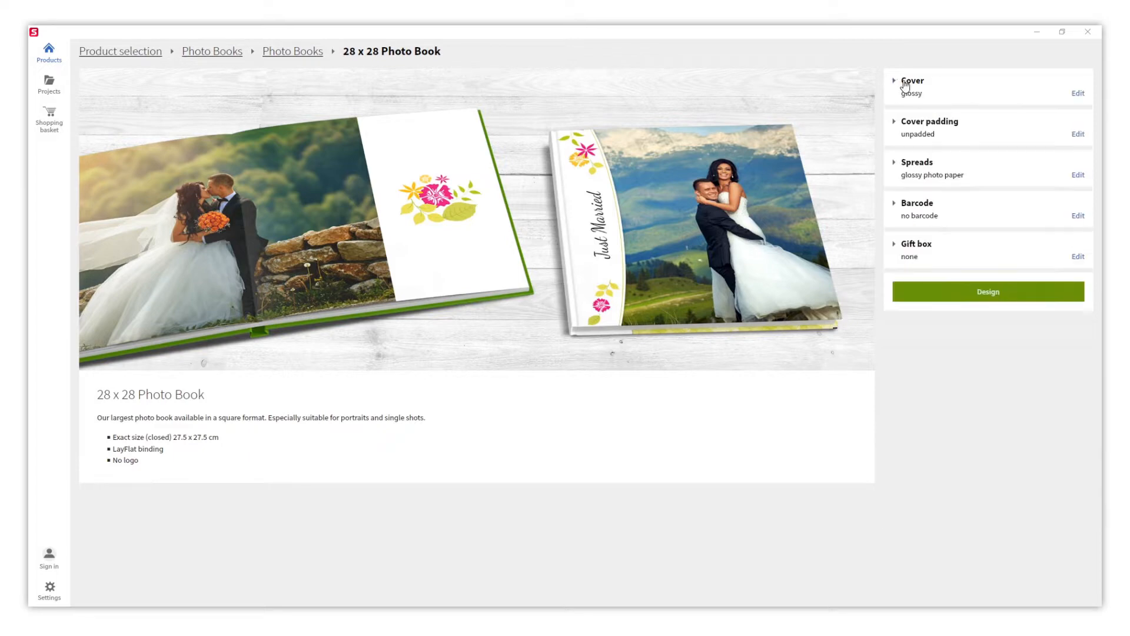
pyautogui.click(904, 165)
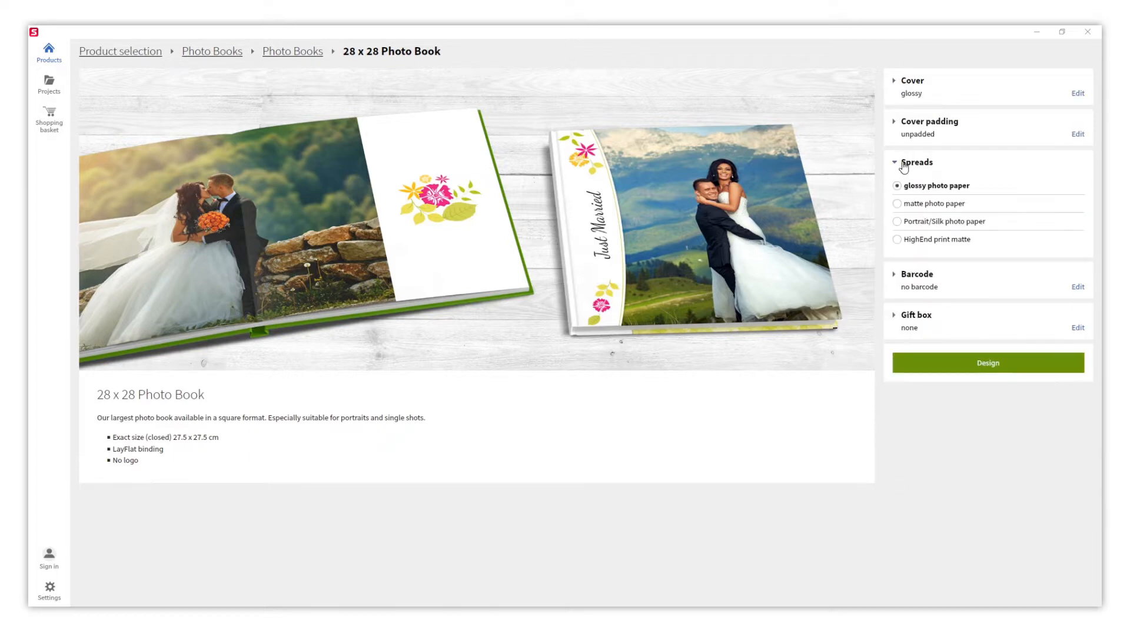
pyautogui.click(905, 167)
pyautogui.click(908, 247)
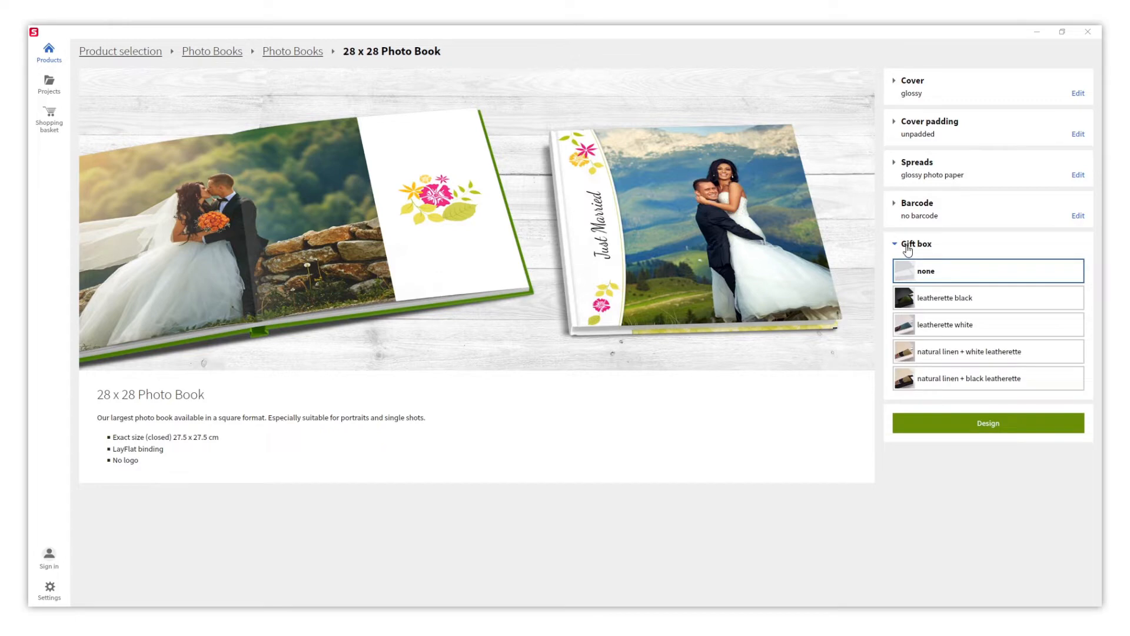
pyautogui.click(908, 246)
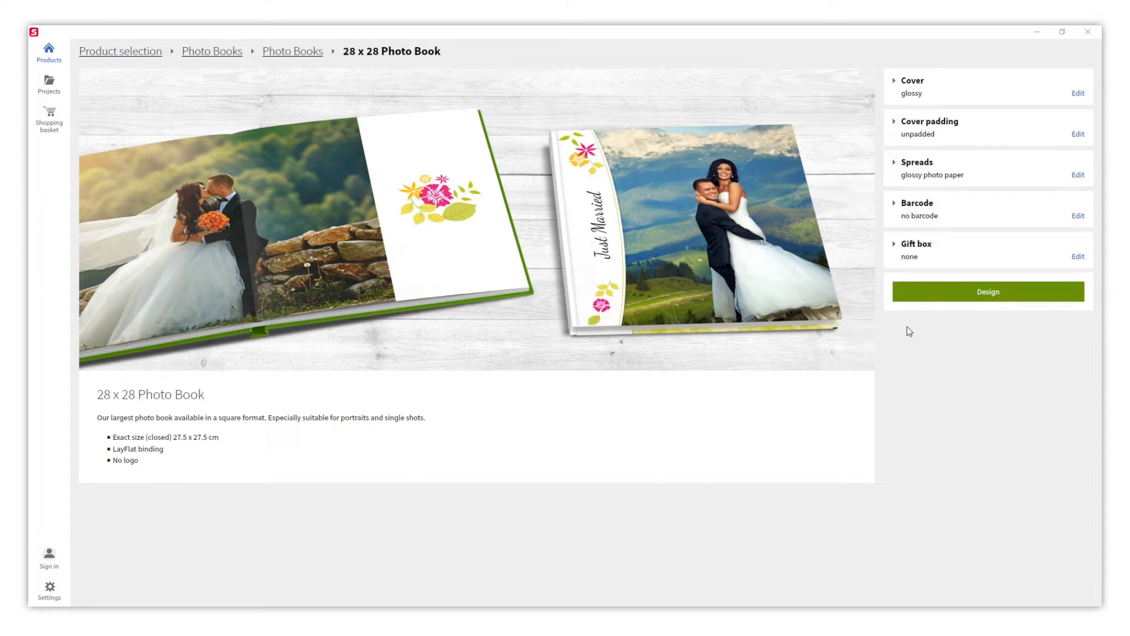
# Start designing the book as a One Minute Photo Book with the Elephant Cuddles design line.
pyautogui.click(948, 290)
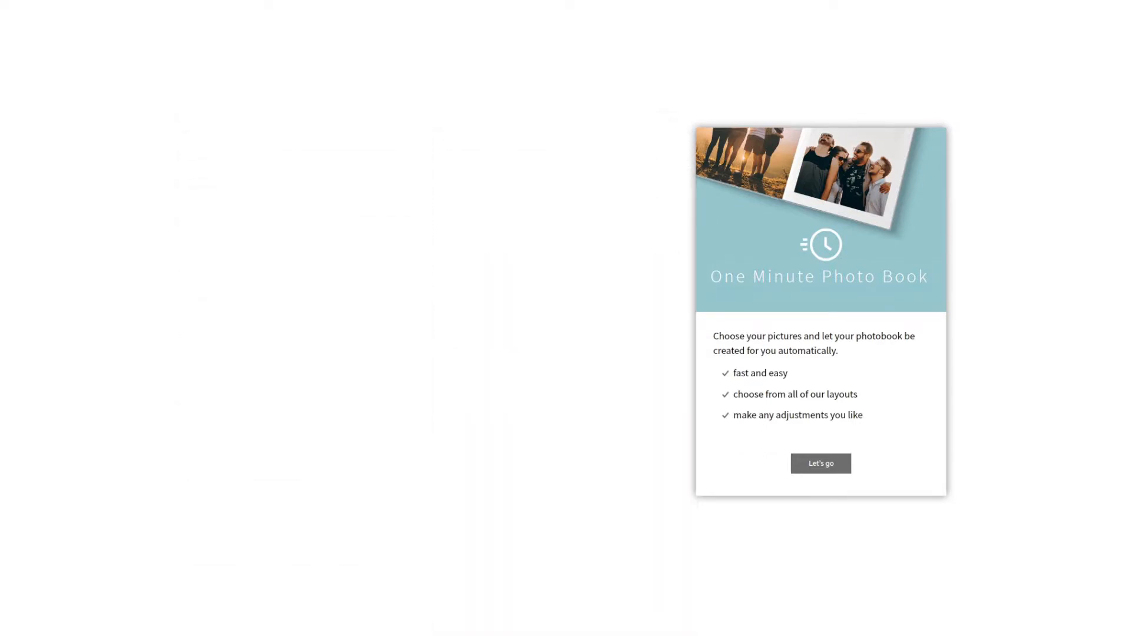
pyautogui.click(822, 464)
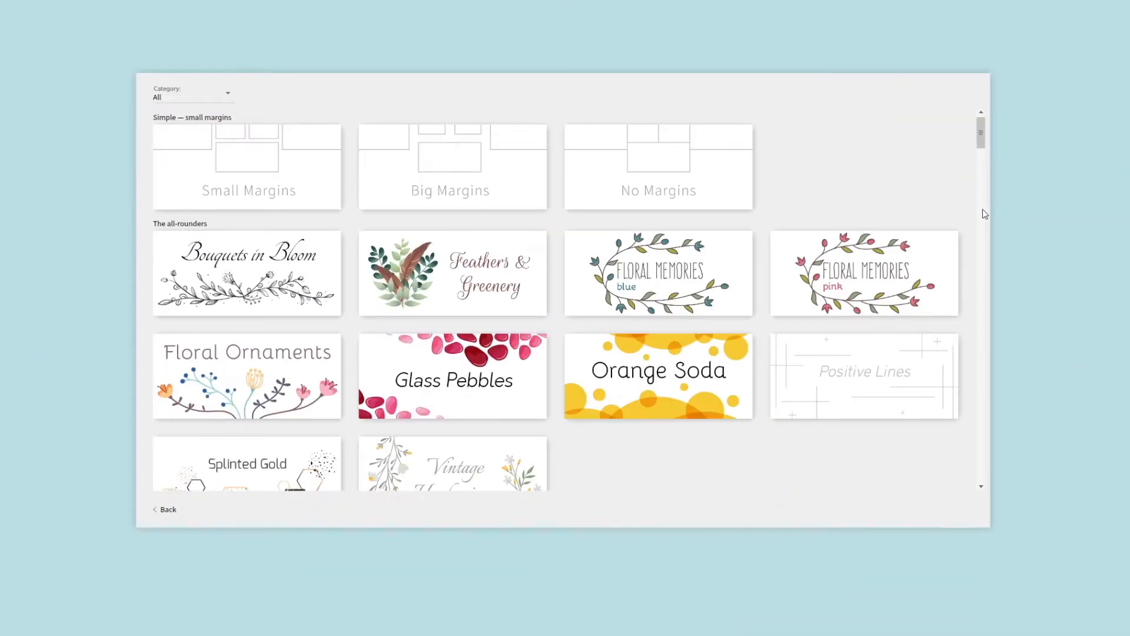
pyautogui.scroll(-2, 982, 147)
pyautogui.moveTo(982, 147); pyautogui.dragTo(982, 175)
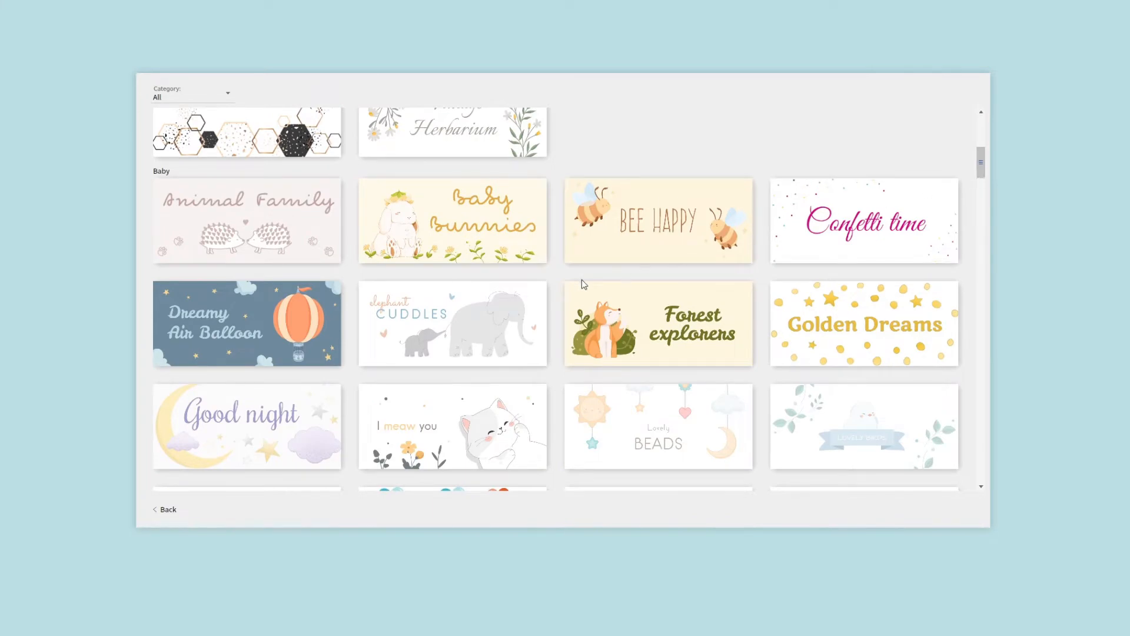
pyautogui.click(491, 316)
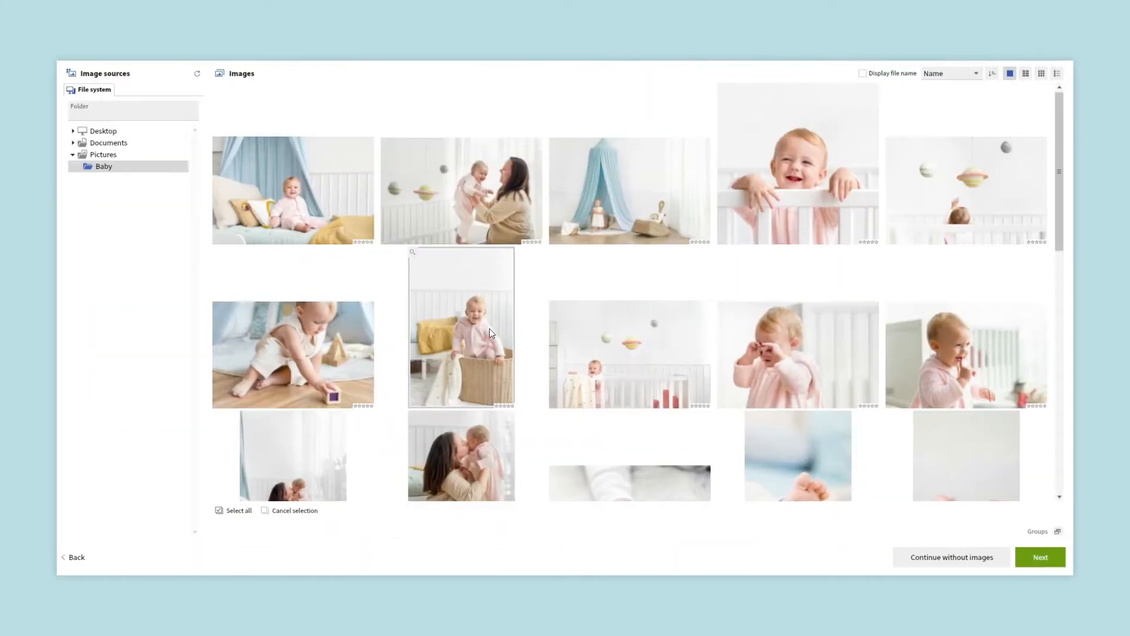
# Add all images from the Baby folder to the book and accept the recommended 28 pages.
pyautogui.click(353, 216)
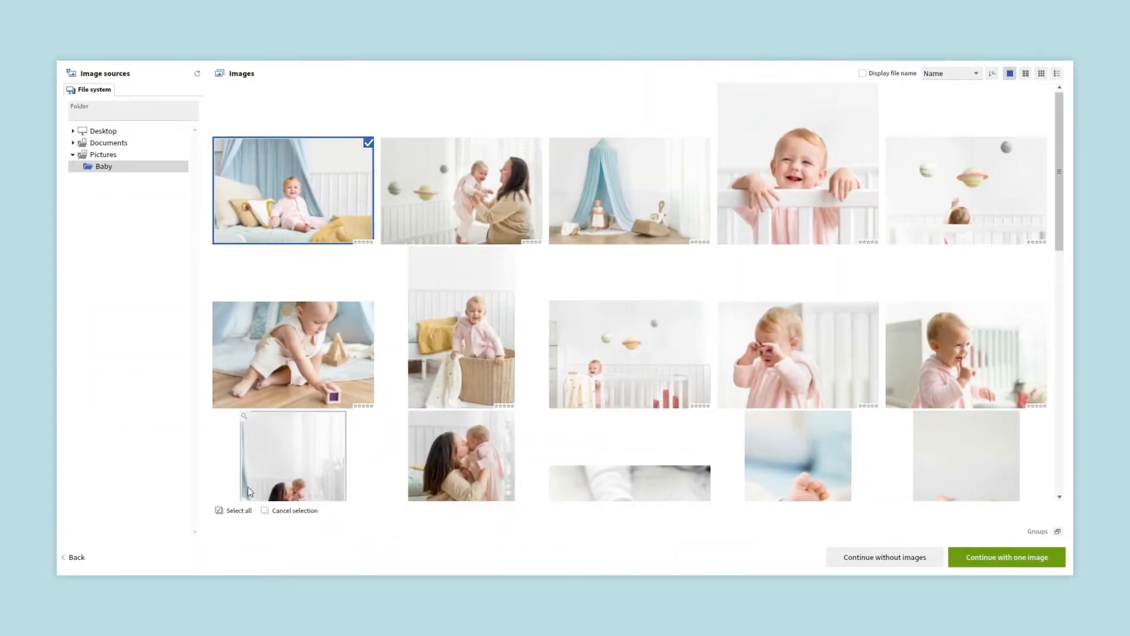
pyautogui.click(234, 511)
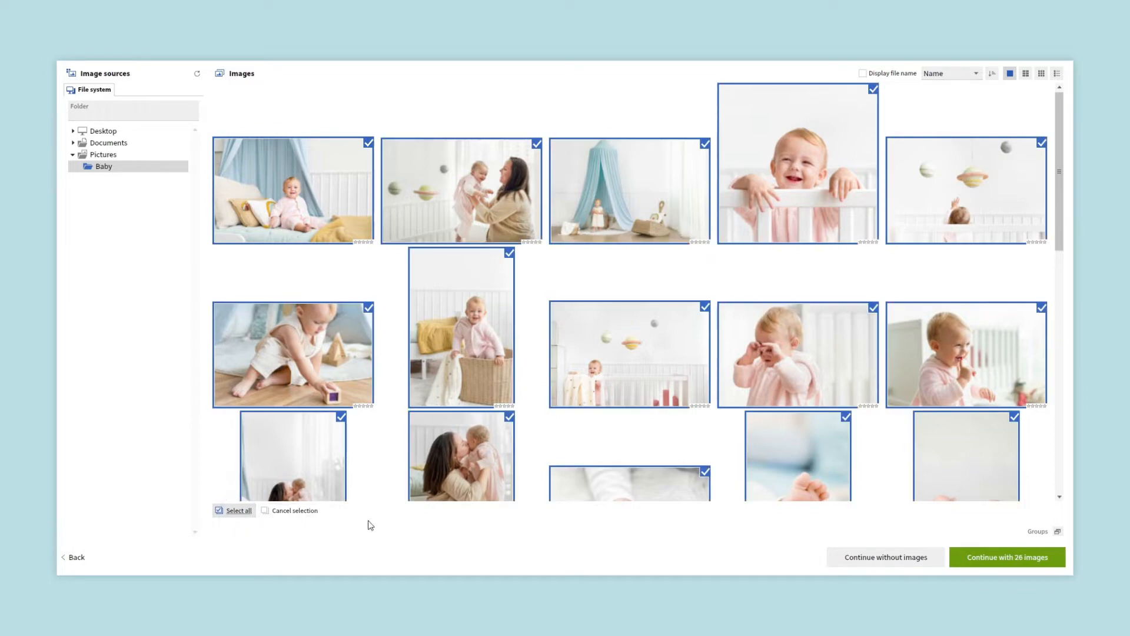
pyautogui.click(995, 557)
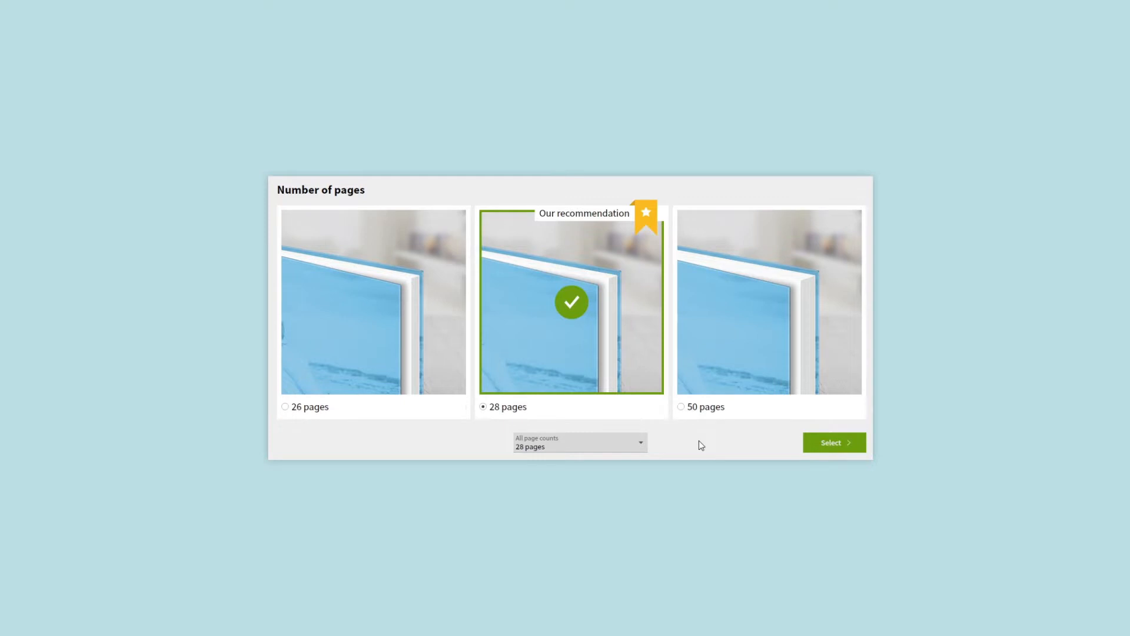
pyautogui.click(816, 443)
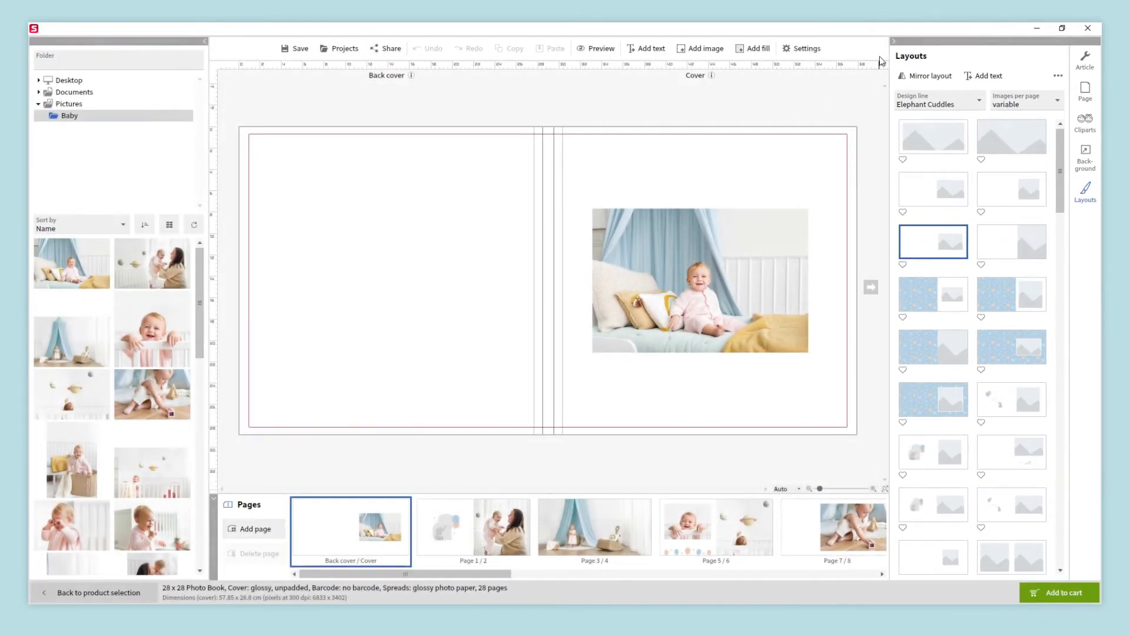
# Collapse the layout, image and page overview areas to enlarge the workspace, and restore them.
pyautogui.click(896, 44)
pyautogui.click(205, 42)
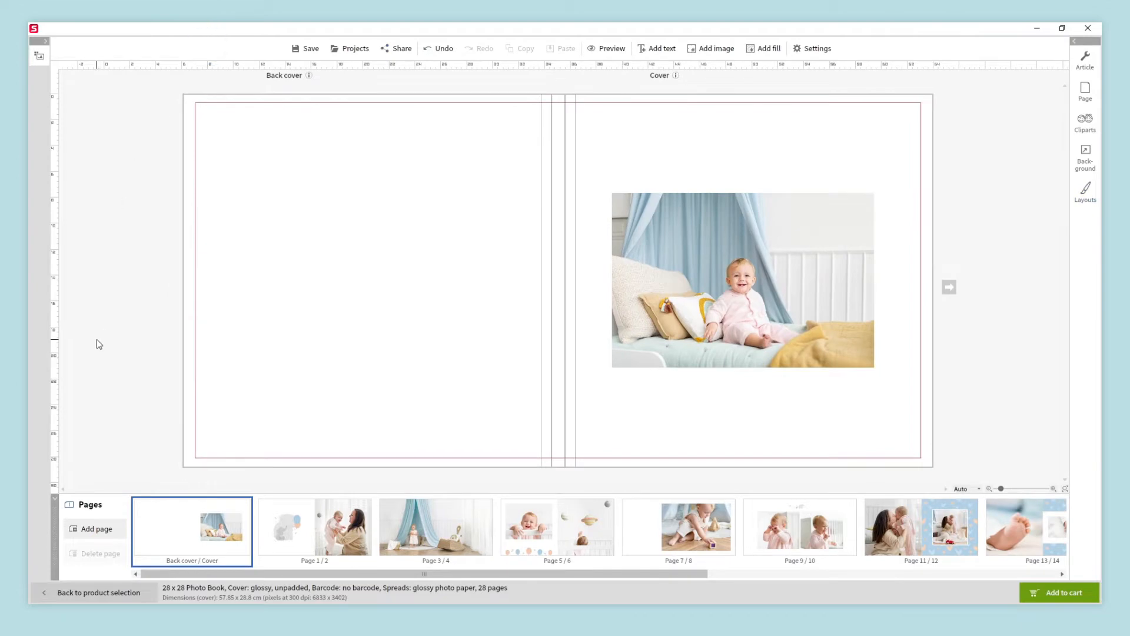
pyautogui.click(56, 502)
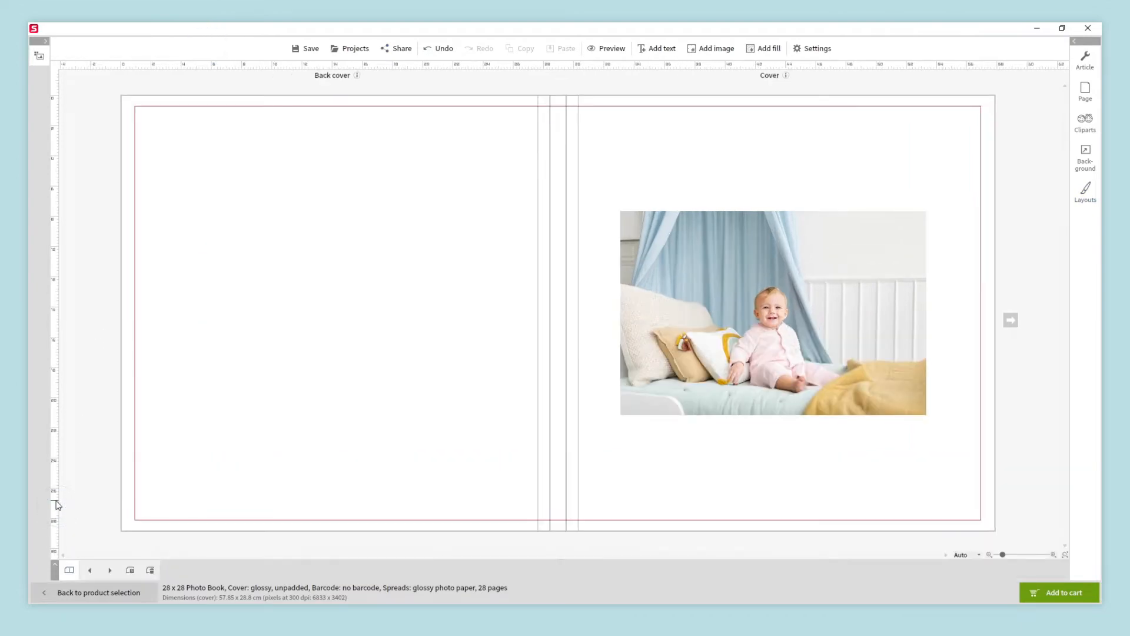
pyautogui.click(56, 503)
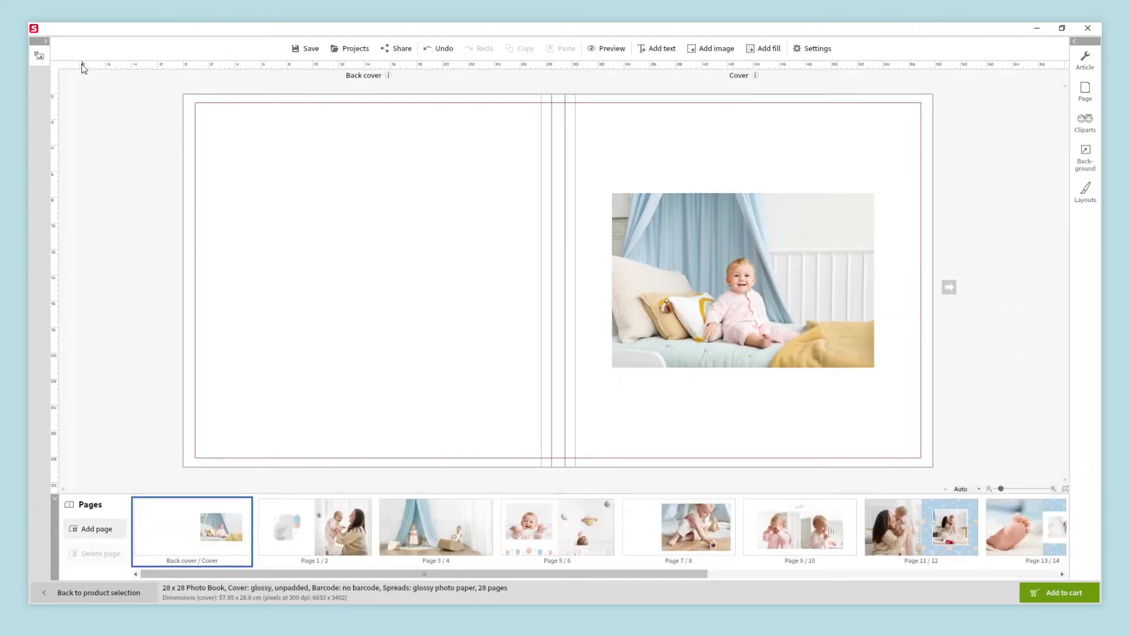
pyautogui.click(50, 42)
pyautogui.click(1074, 42)
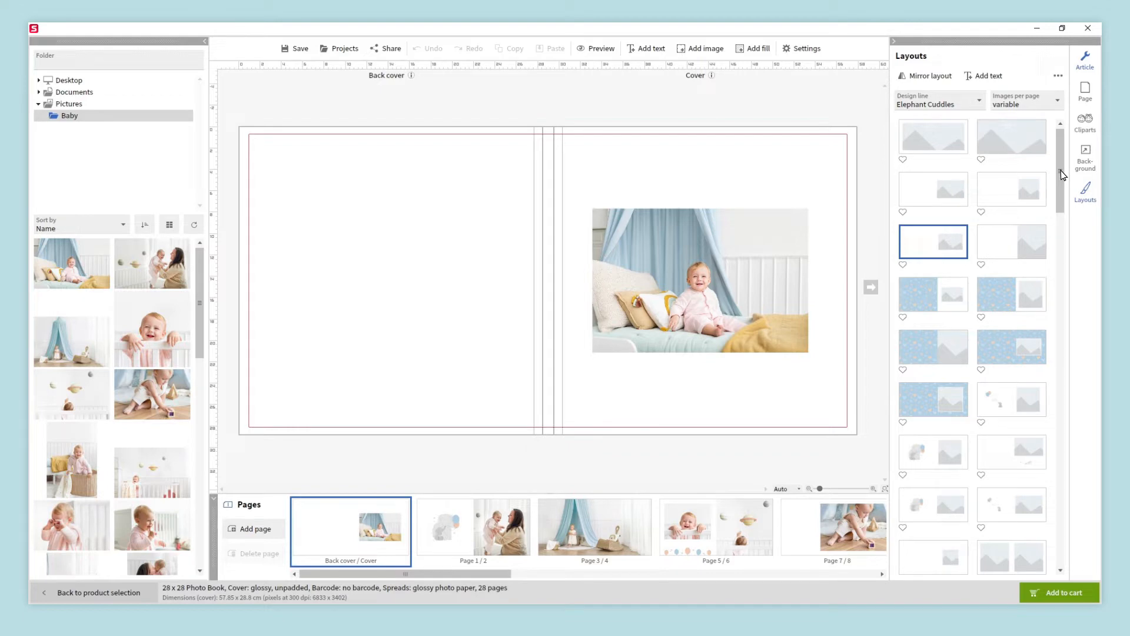
# Apply the cover layout with the photo above a row of small elephants and hearts, and view the available design lines.
pyautogui.moveTo(1063, 174)
pyautogui.mouseDown()
pyautogui.moveTo(1059, 358)
pyautogui.moveTo(1064, 172)
pyautogui.mouseUp()
pyautogui.click(1020, 448)
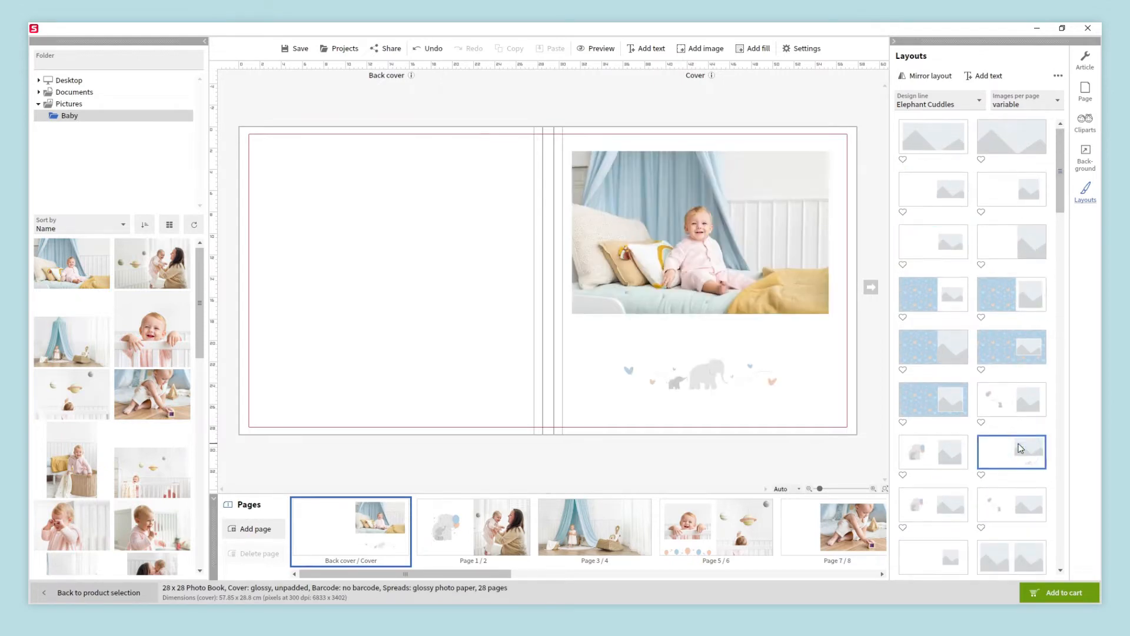
pyautogui.click(977, 108)
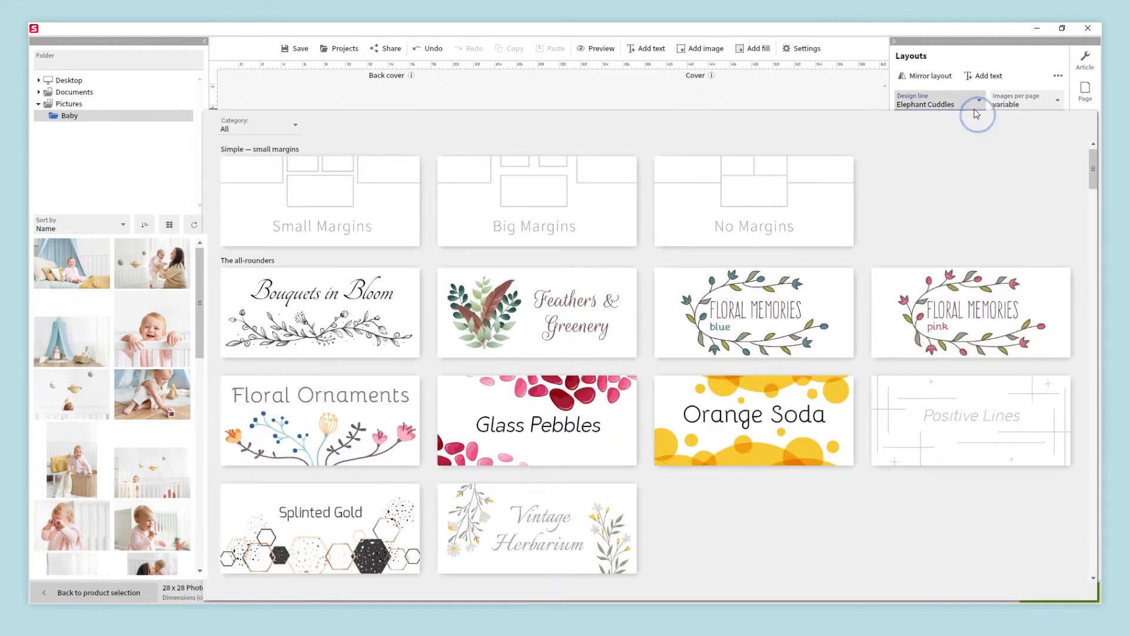
pyautogui.click(752, 80)
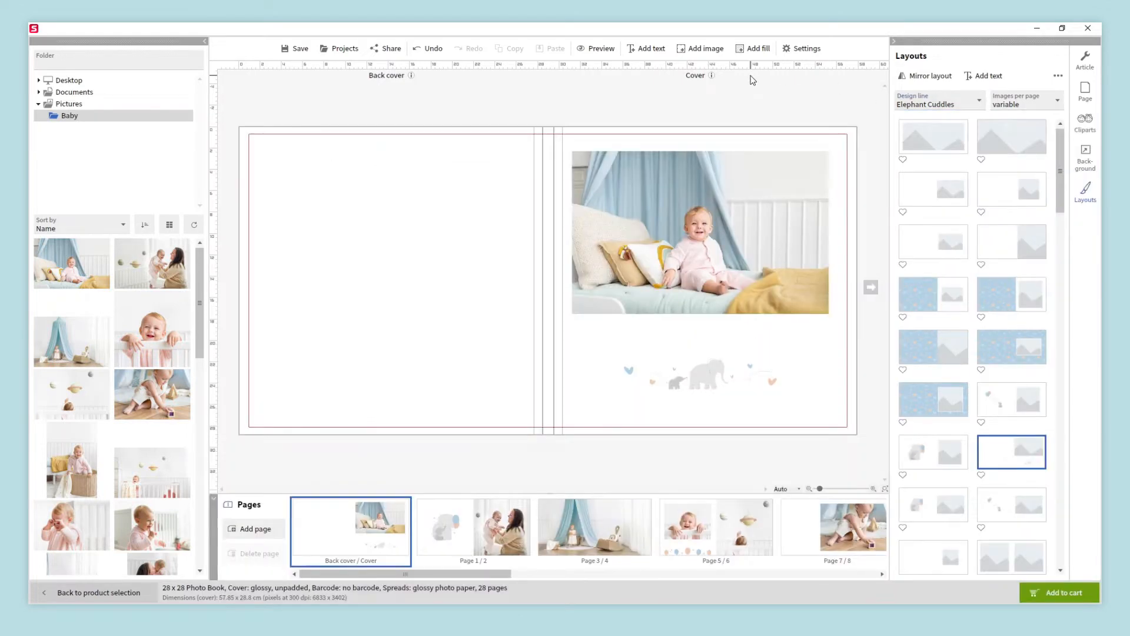
# Mirror the full-spread photo baby_girl_03.jpg horizontally on pages 3 / 4.
pyautogui.click(495, 505)
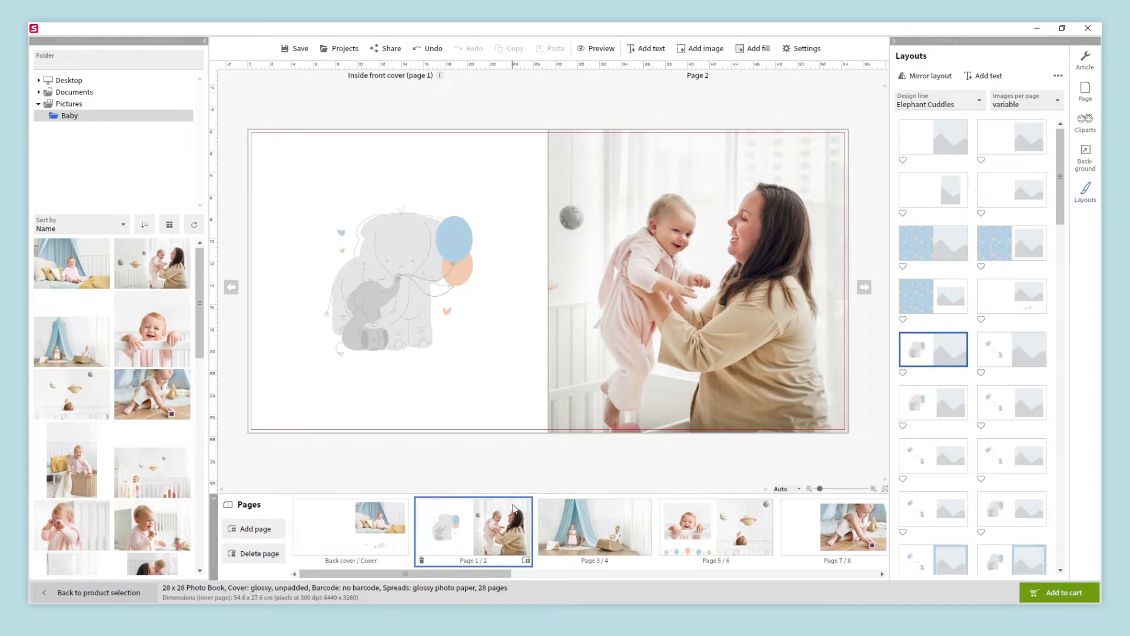
pyautogui.click(567, 521)
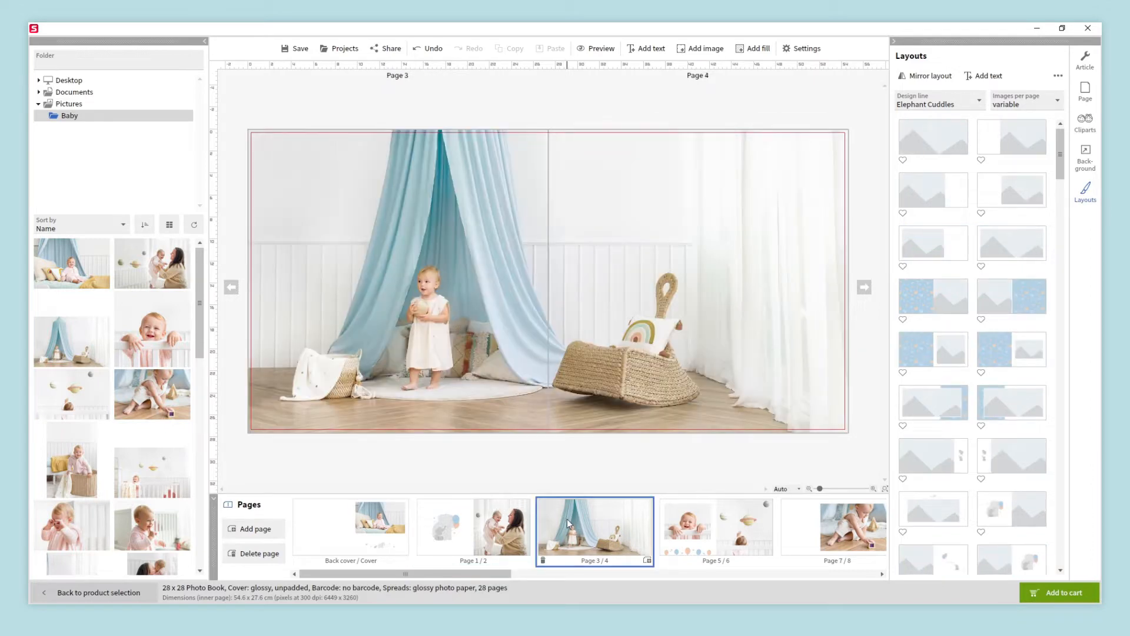
pyautogui.click(621, 329)
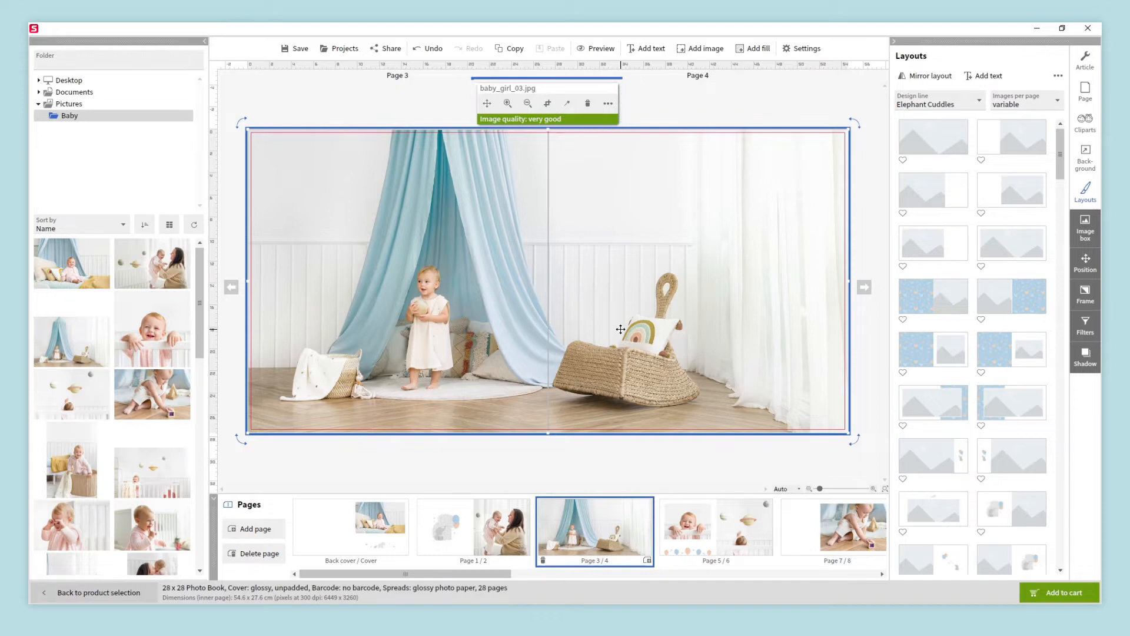
pyautogui.click(609, 104)
pyautogui.click(651, 124)
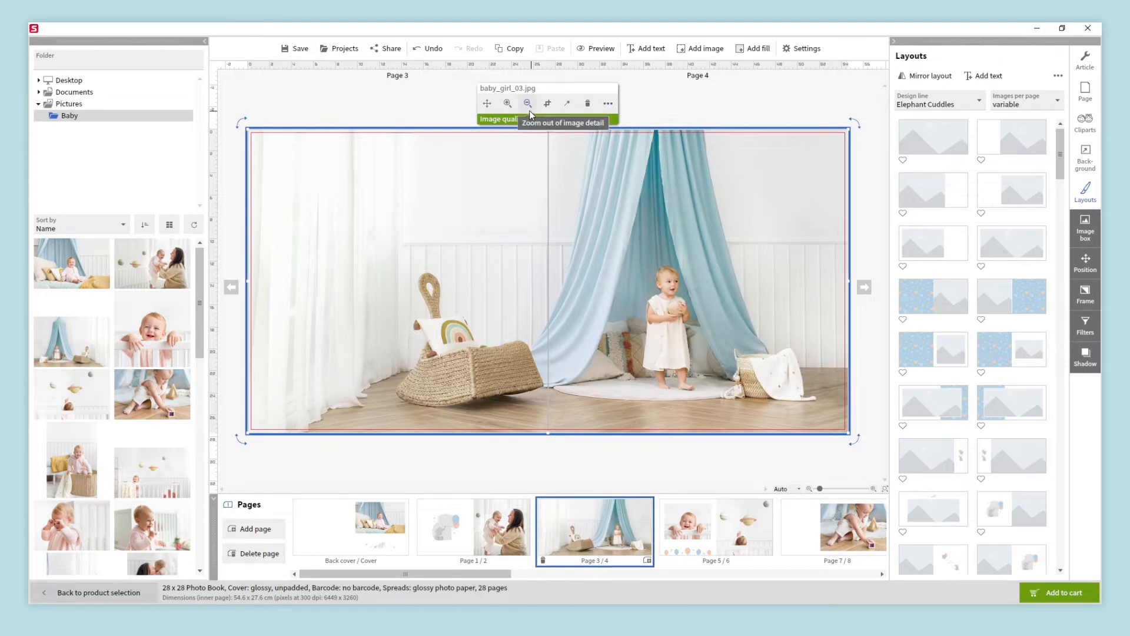
# Enlarge the image detail of the photo on pages 3 / 4 and shift it up and to the left within its frame.
pyautogui.click(508, 104)
pyautogui.click(488, 104)
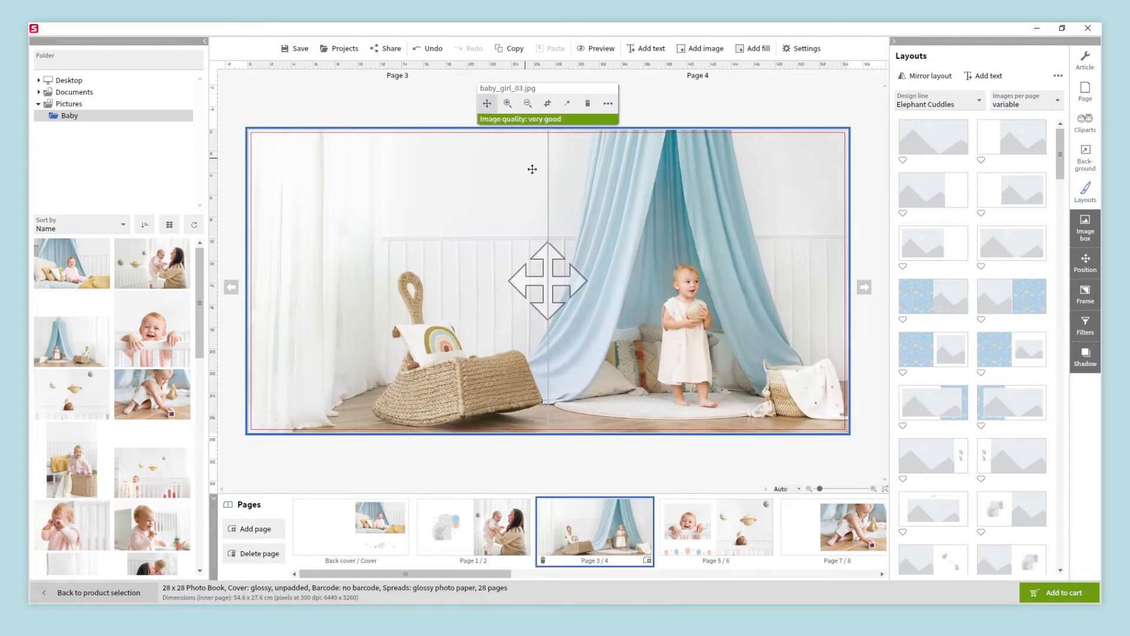
pyautogui.moveTo(547, 275); pyautogui.dragTo(500, 257)
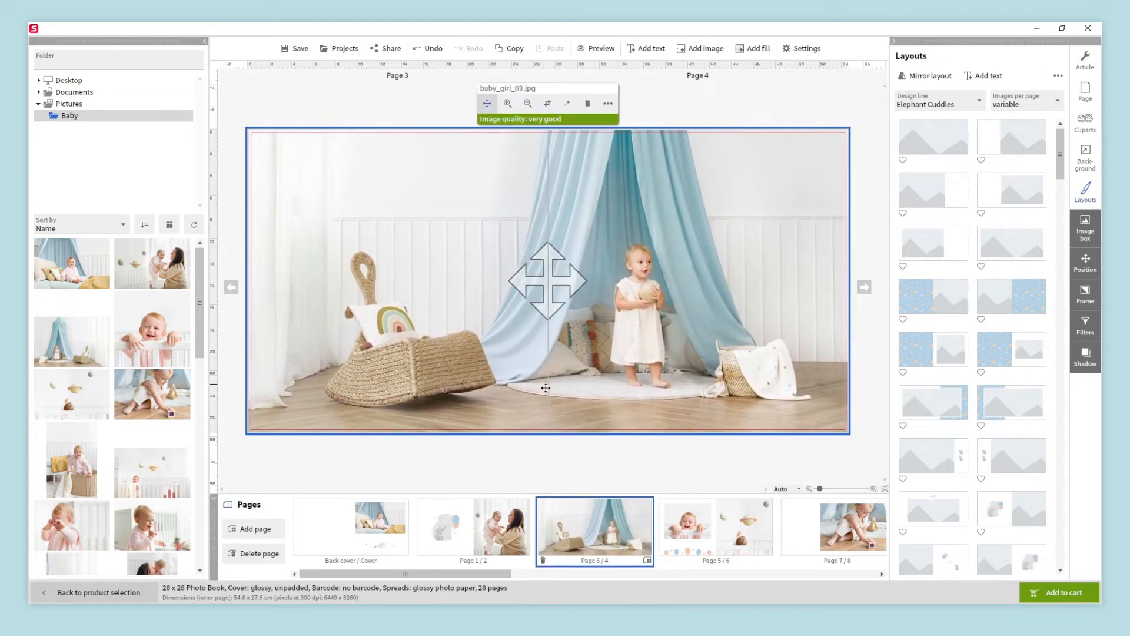
pyautogui.click(583, 467)
# Swap the two photos on pages 5 / 6 with each other.
pyautogui.click(691, 526)
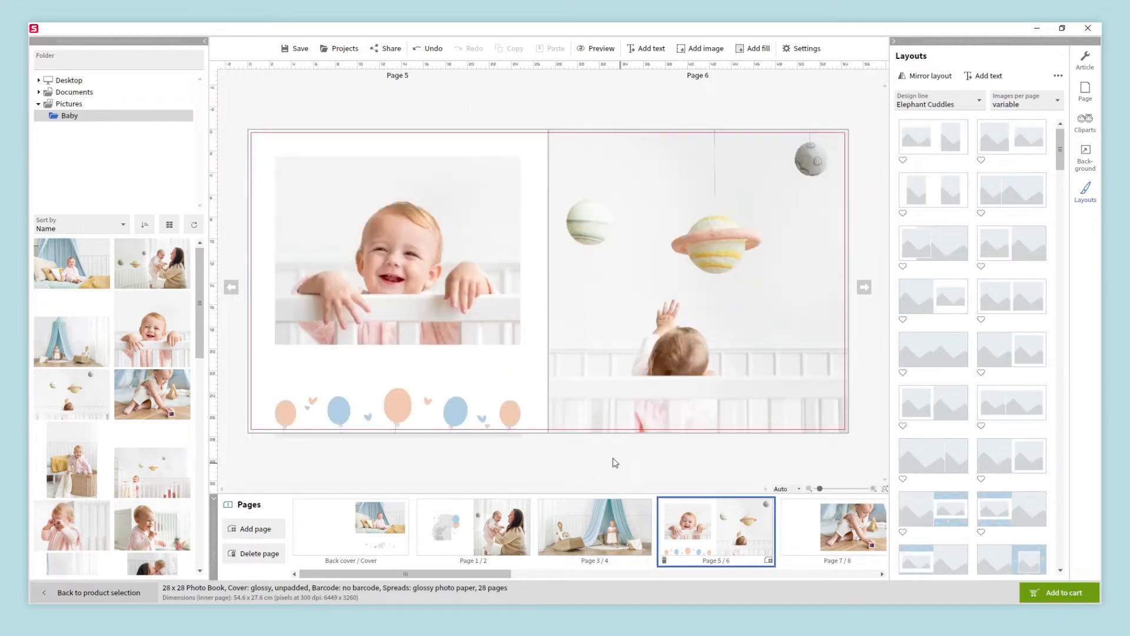
pyautogui.click(478, 296)
pyautogui.keyDown('ctrl'); pyautogui.click(650, 294); pyautogui.keyUp('ctrl')
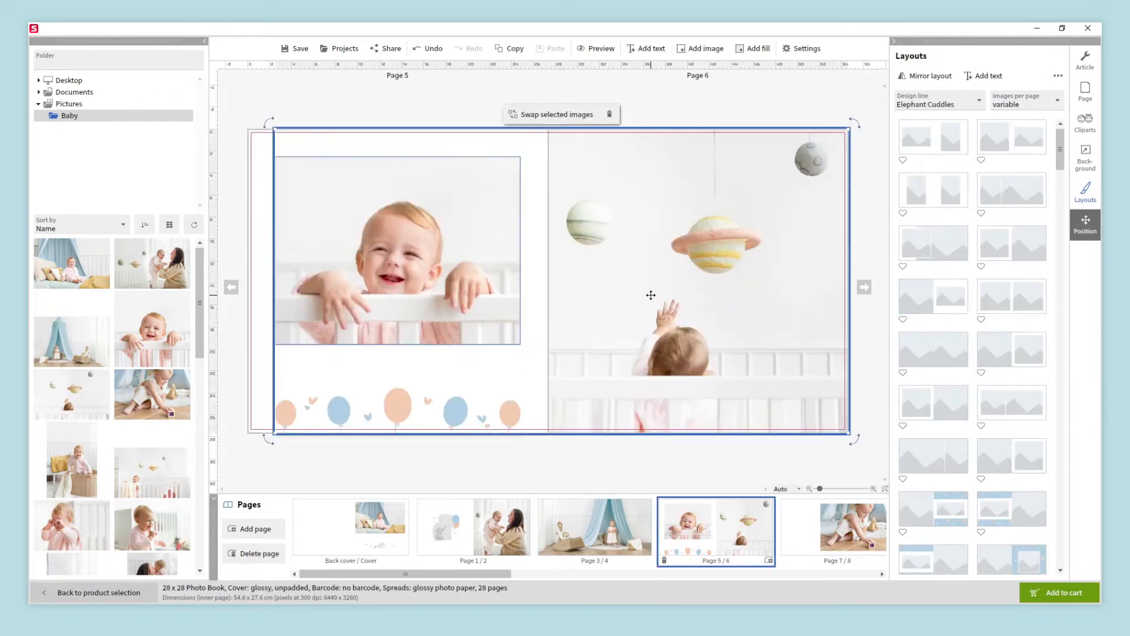
pyautogui.click(566, 117)
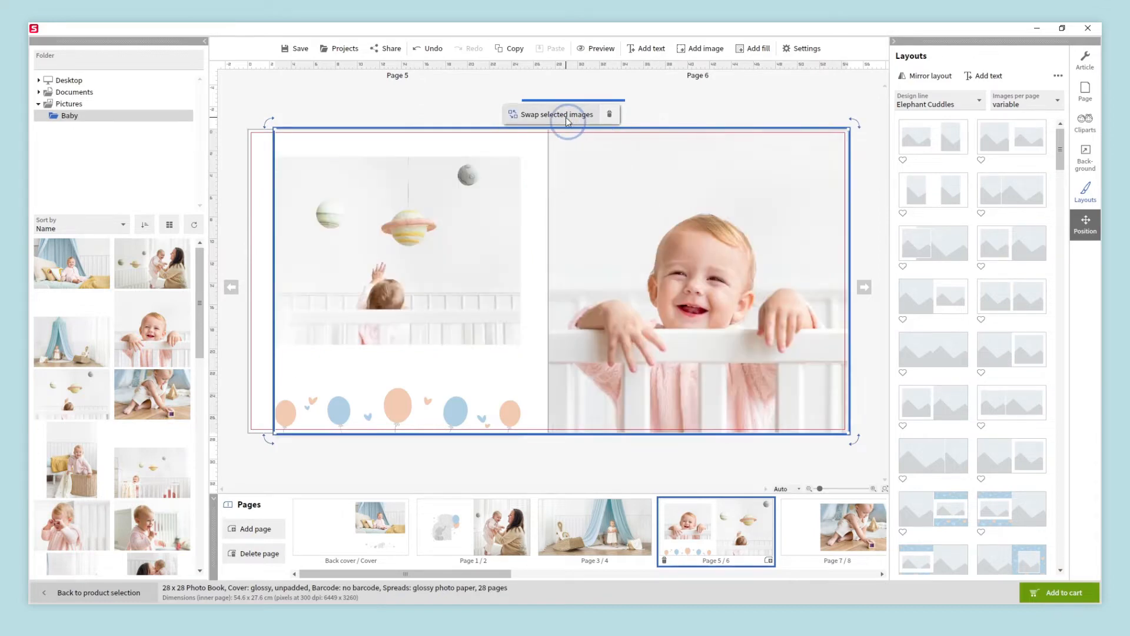
pyautogui.click(724, 454)
# Add a text box to spread 7 / 8 and place it in the lower left area of page 7.
pyautogui.click(799, 523)
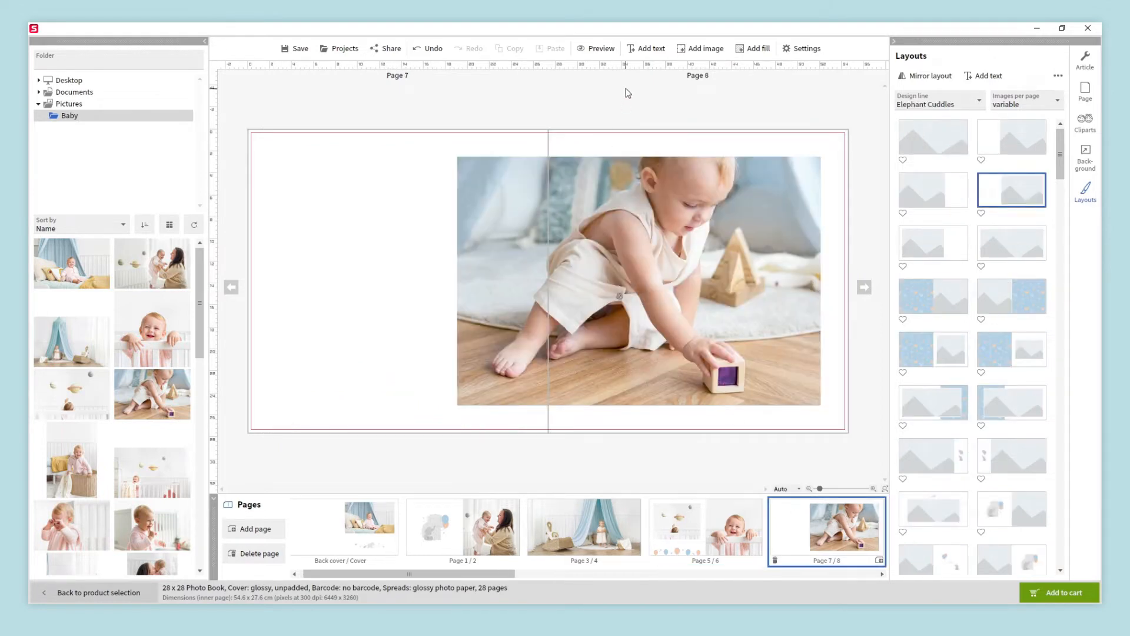
pyautogui.click(635, 51)
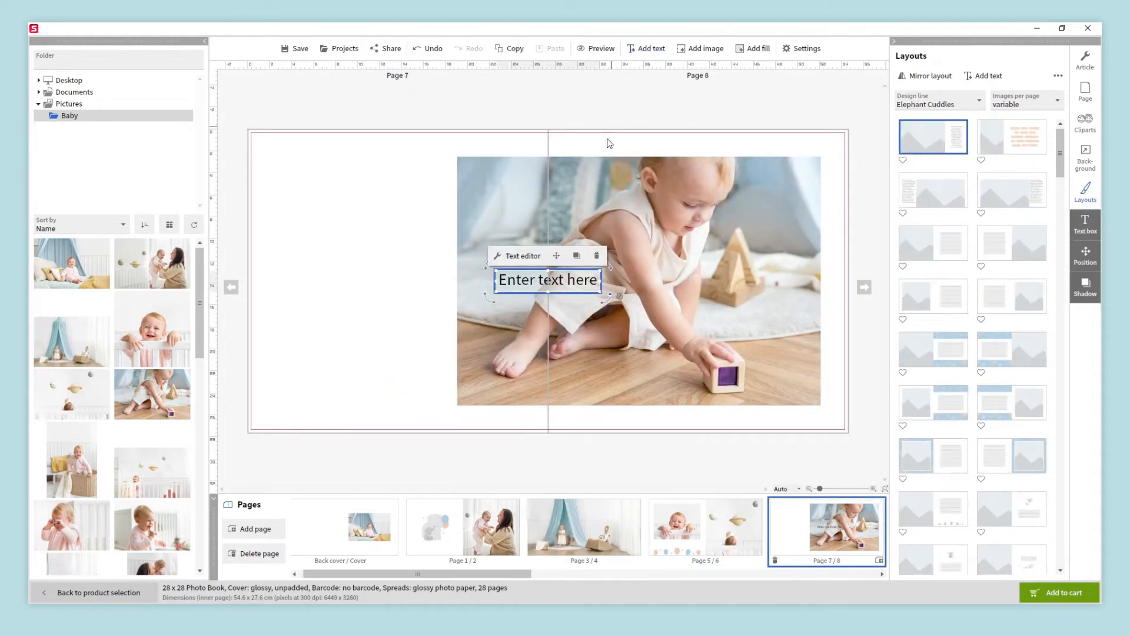
pyautogui.moveTo(543, 284); pyautogui.dragTo(319, 395)
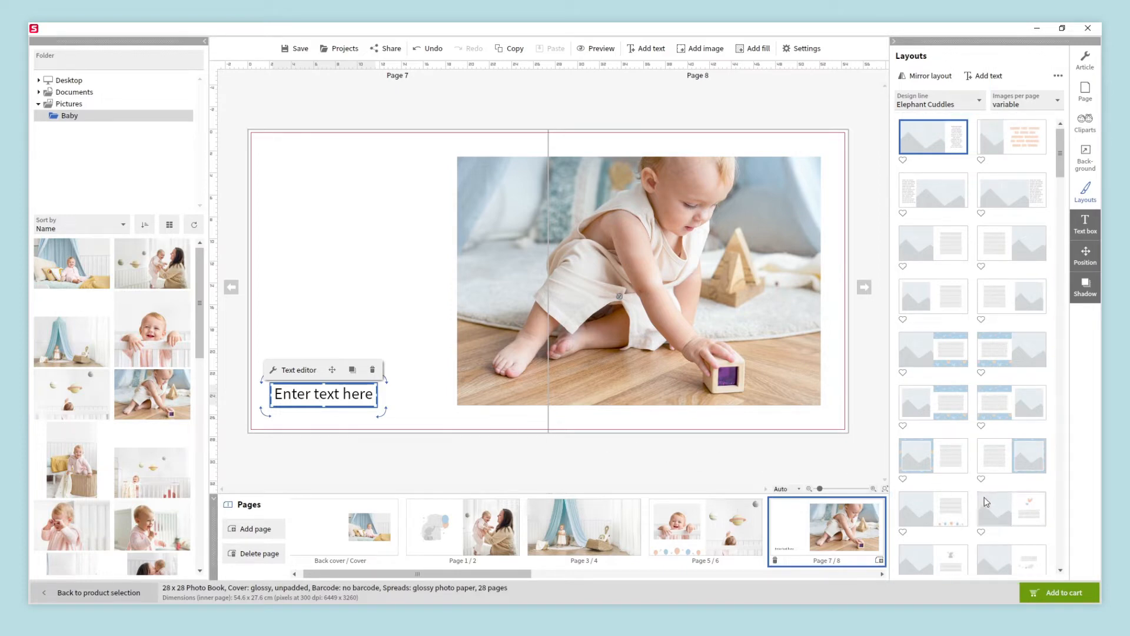
# Apply the layout with a full-page photo and two hearts to pages 7 / 8 and enter the text "Our little one".
pyautogui.click(1001, 509)
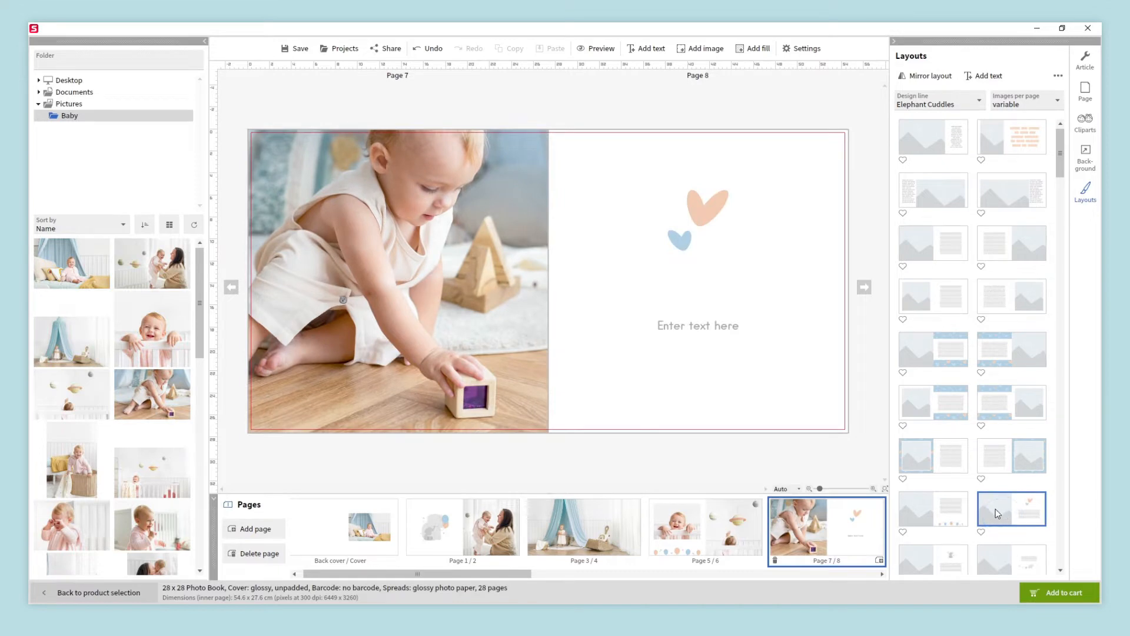
pyautogui.click(720, 331)
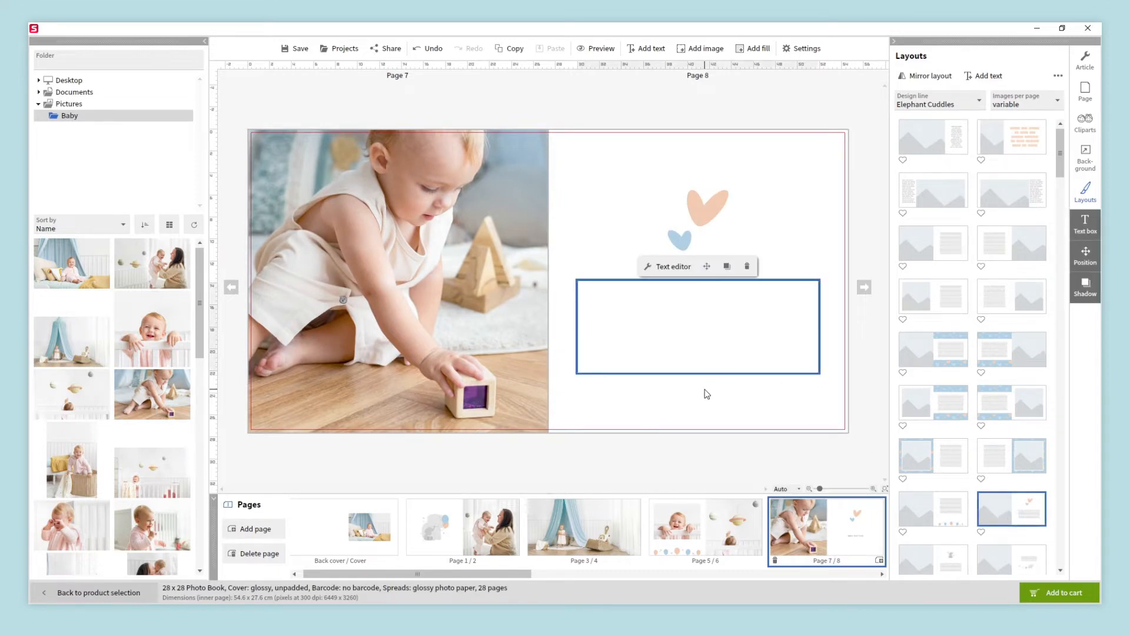
pyautogui.write('Our little one')
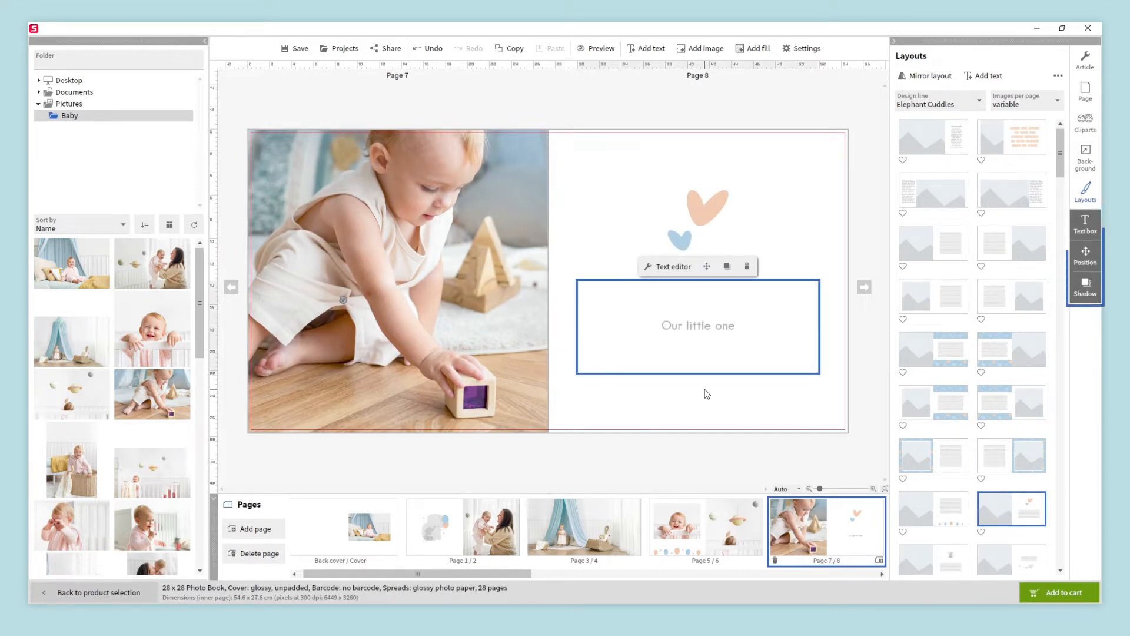
pyautogui.press('Escape')
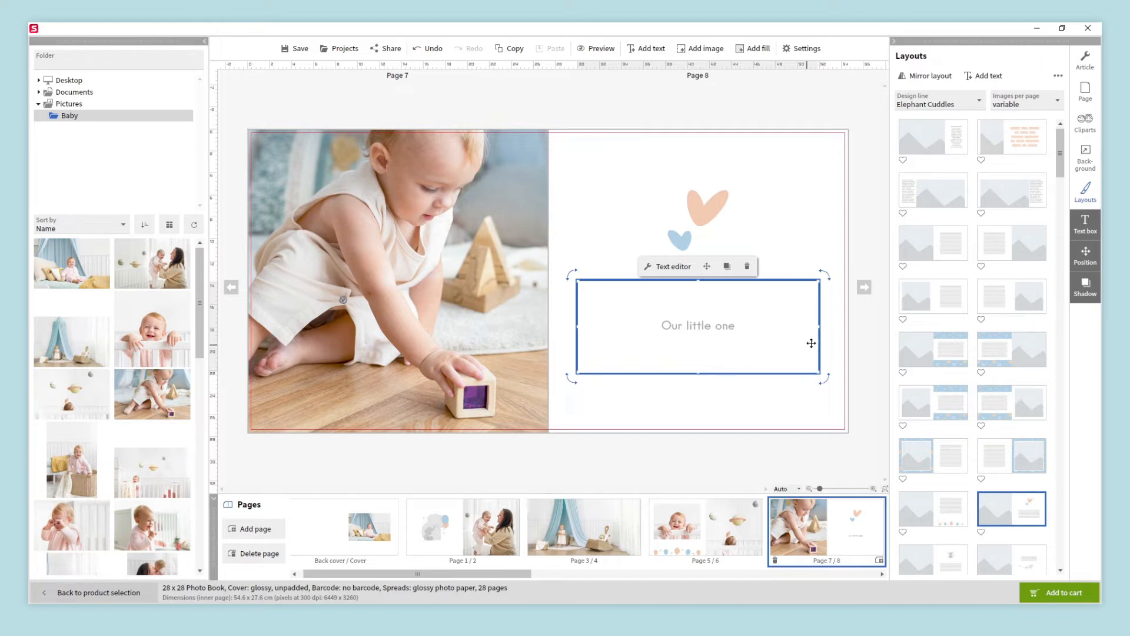
# Set the "Our little one" text on page 8 to the Pecita Book font at 42 pt.
pyautogui.click(1084, 224)
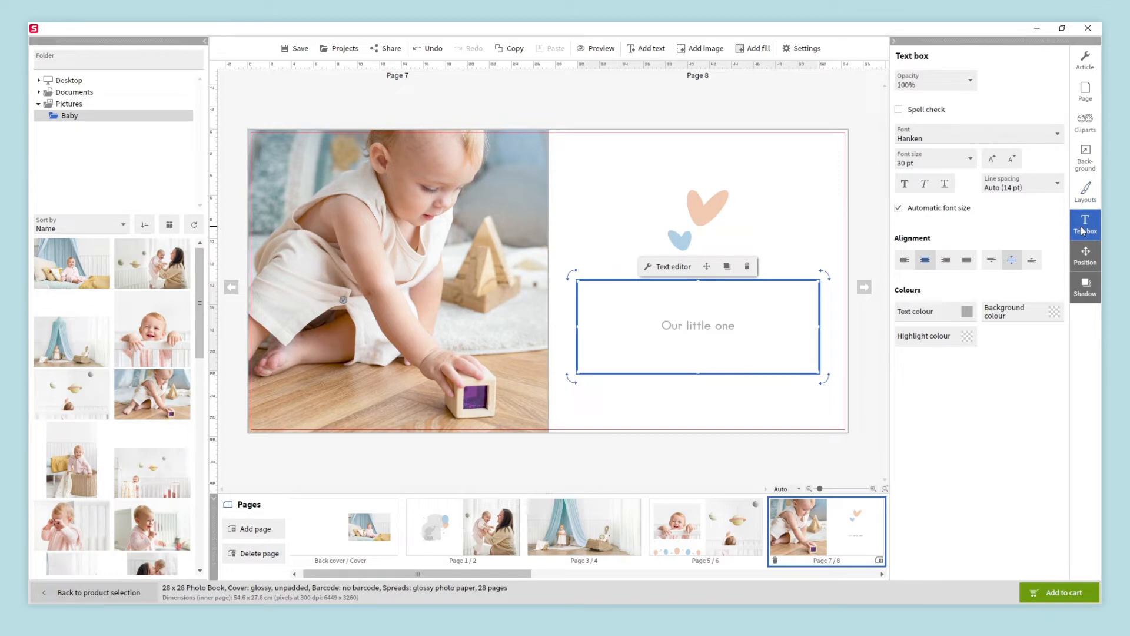
pyautogui.click(1058, 136)
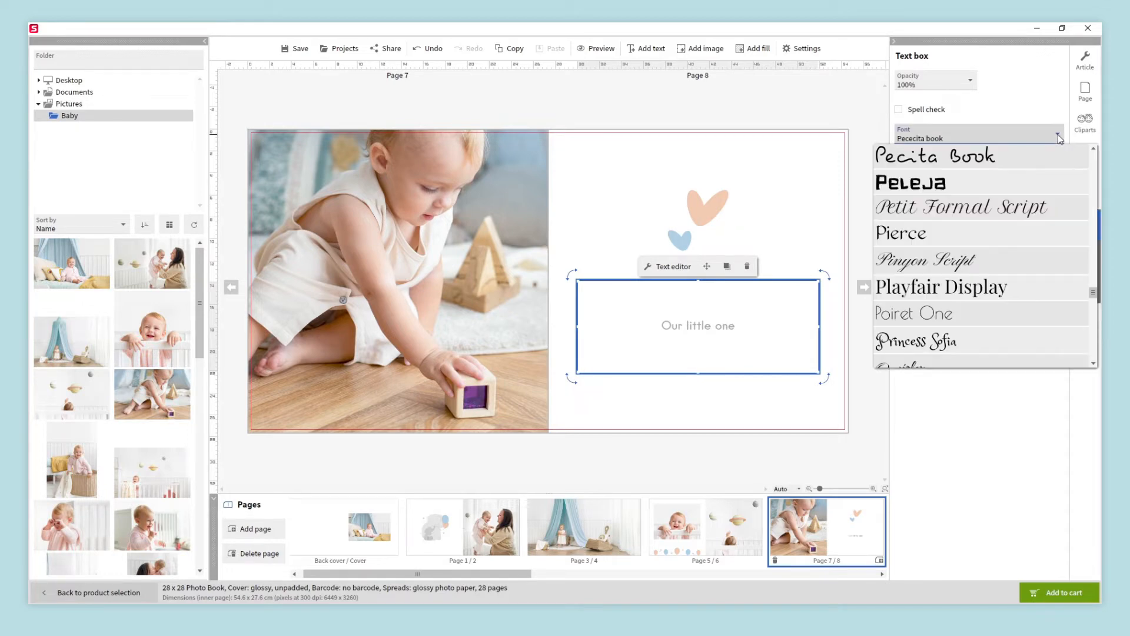
pyautogui.click(1022, 164)
pyautogui.click(971, 162)
pyautogui.click(972, 163)
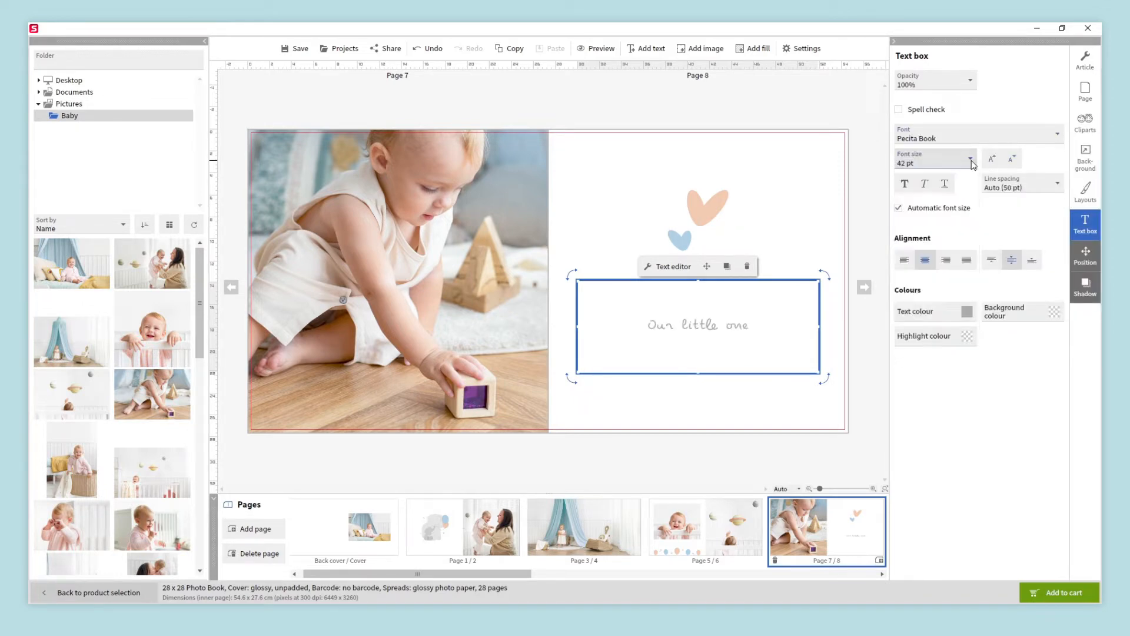
# Colour the "Our little one" text with the blue sampled from the small heart on page 8.
pyautogui.click(932, 310)
pyautogui.click(934, 525)
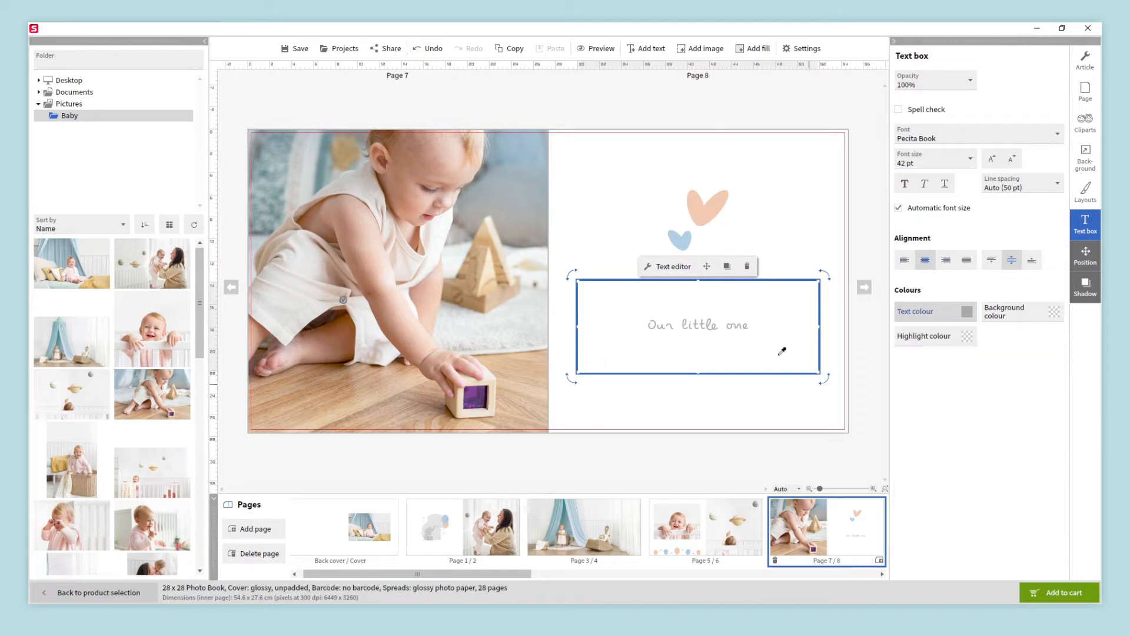
pyautogui.click(677, 239)
pyautogui.click(753, 454)
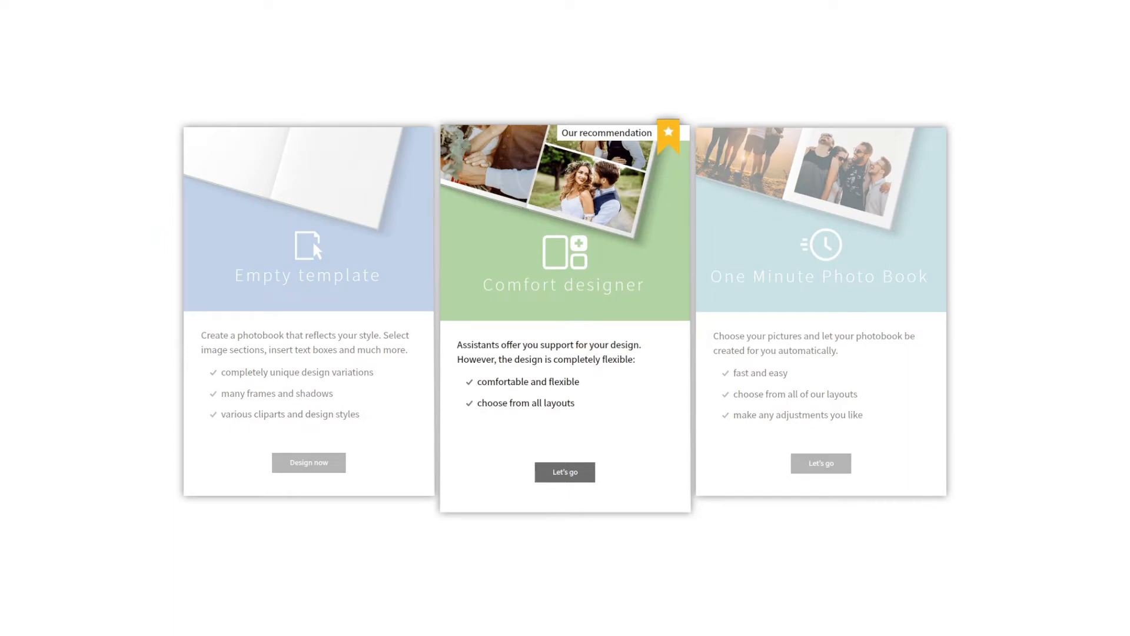
# Start a 60-page photo book in the Comfort designer with the Hearts and Flowers design from the Wedding category.
pyautogui.click(565, 473)
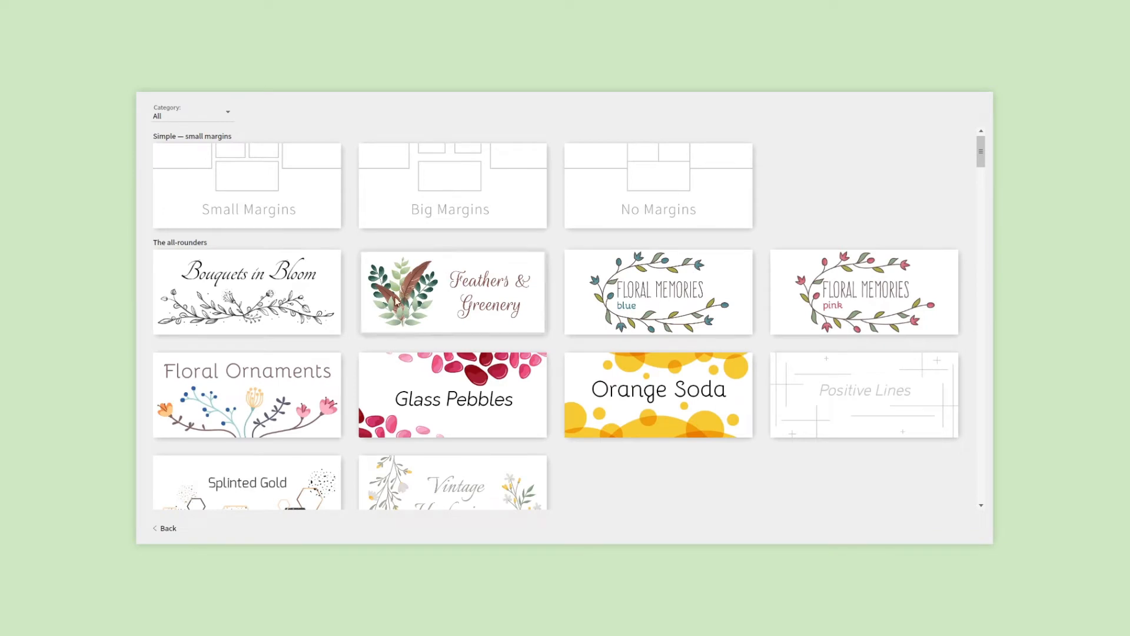
pyautogui.click(229, 115)
pyautogui.click(197, 206)
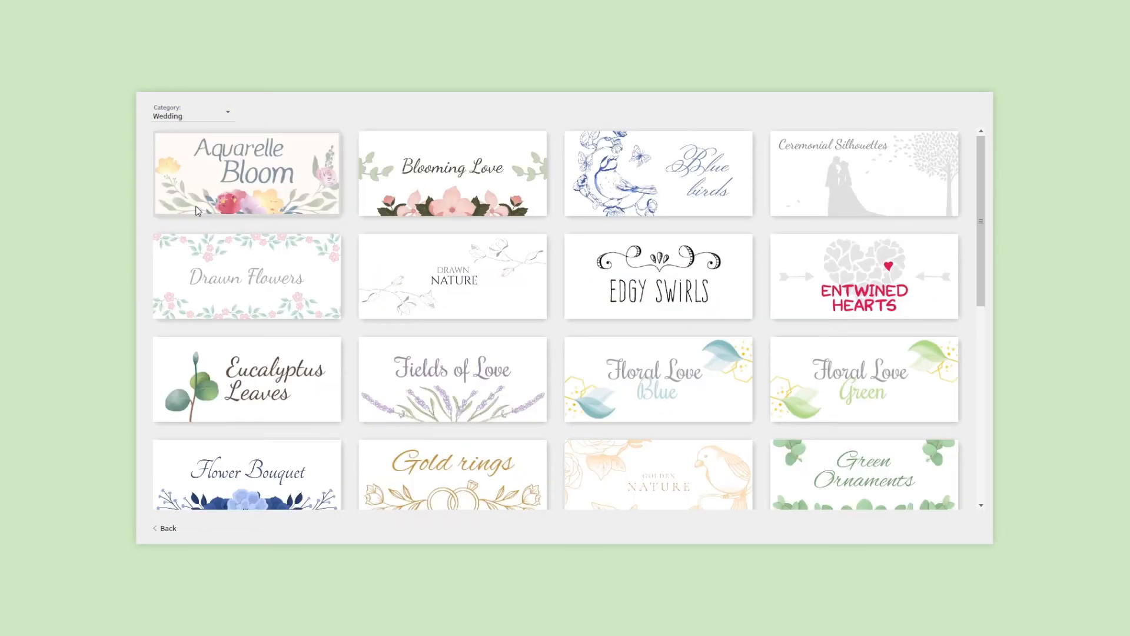
pyautogui.scroll(-2, 980, 212)
pyautogui.moveTo(982, 218); pyautogui.dragTo(969, 281)
pyautogui.click(247, 399)
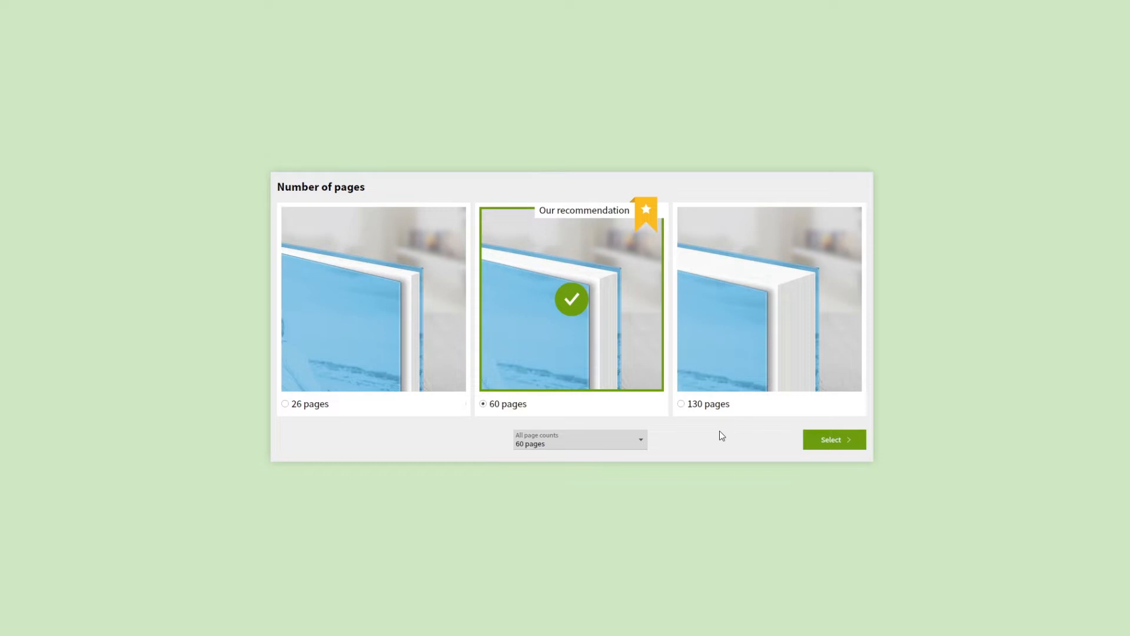
pyautogui.click(816, 438)
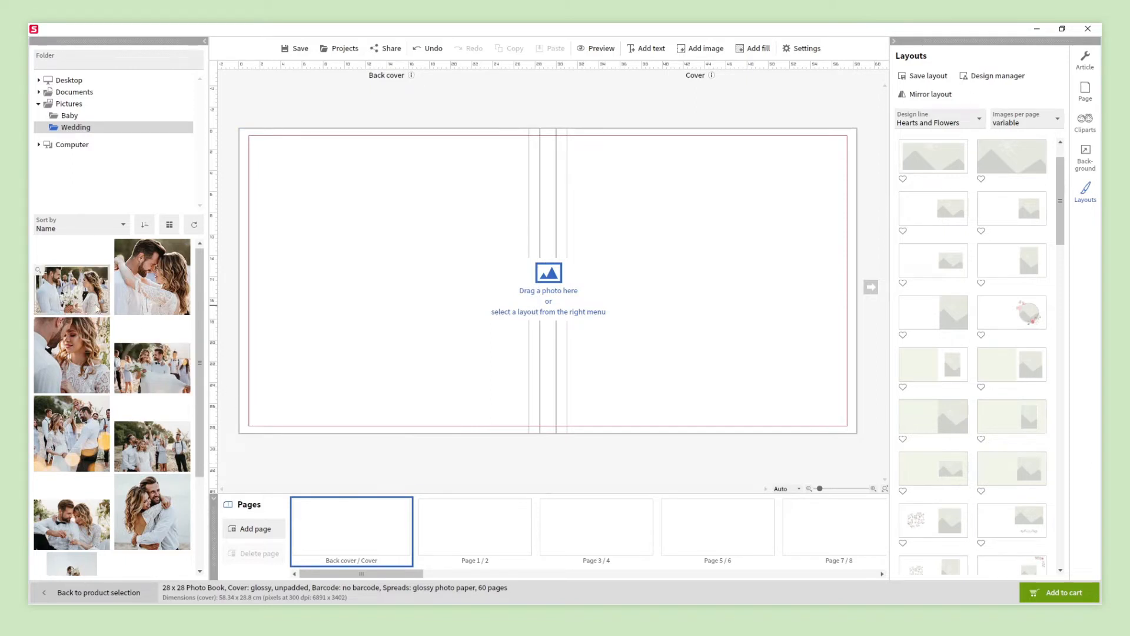
# Place the photo of the couple holding the bouquet on the empty cover using the suggested new layout.
pyautogui.moveTo(91, 302); pyautogui.dragTo(210, 259)
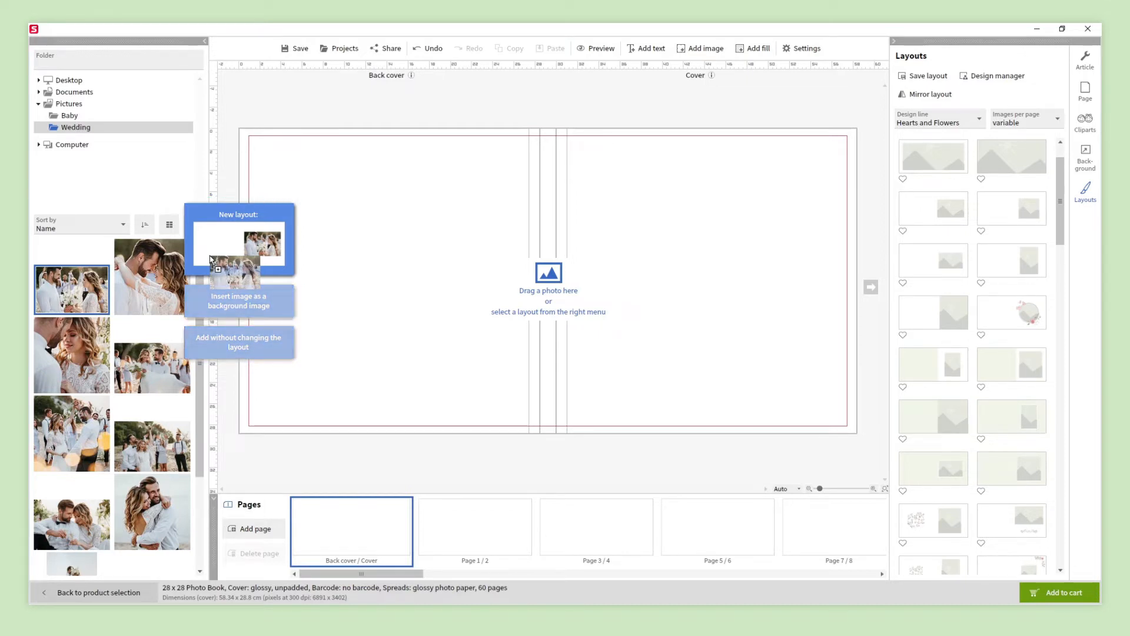
pyautogui.moveTo(210, 259); pyautogui.dragTo(211, 259)
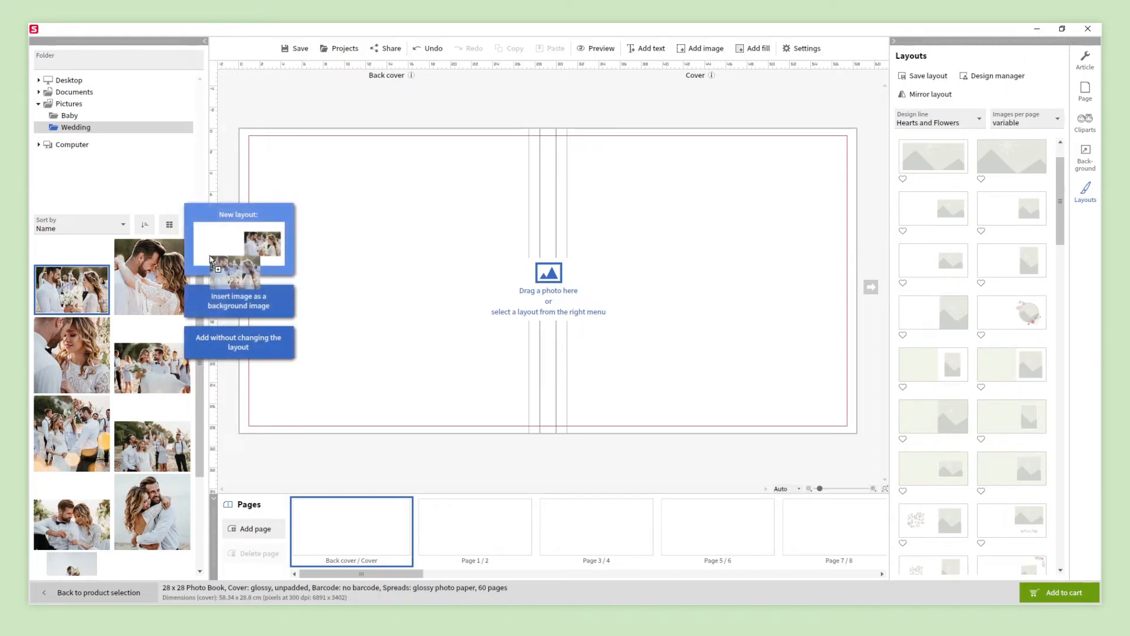
pyautogui.moveTo(210, 259); pyautogui.dragTo(212, 260)
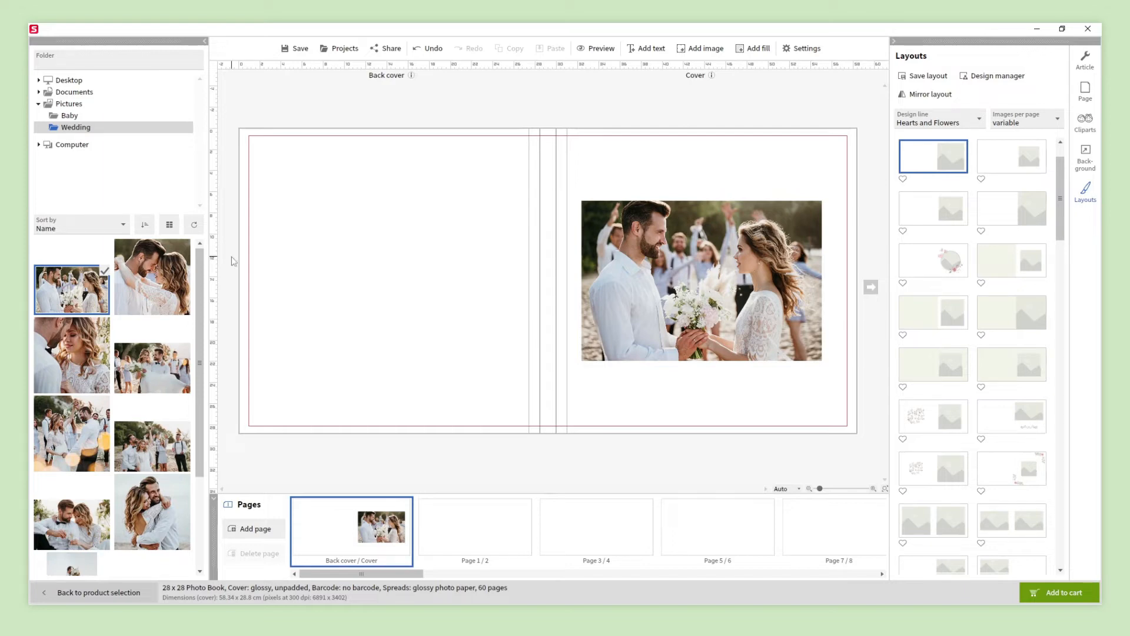
# Apply a cover text layout with a pale green upper half and floral twig, and title it "Our wedding day".
pyautogui.click(648, 49)
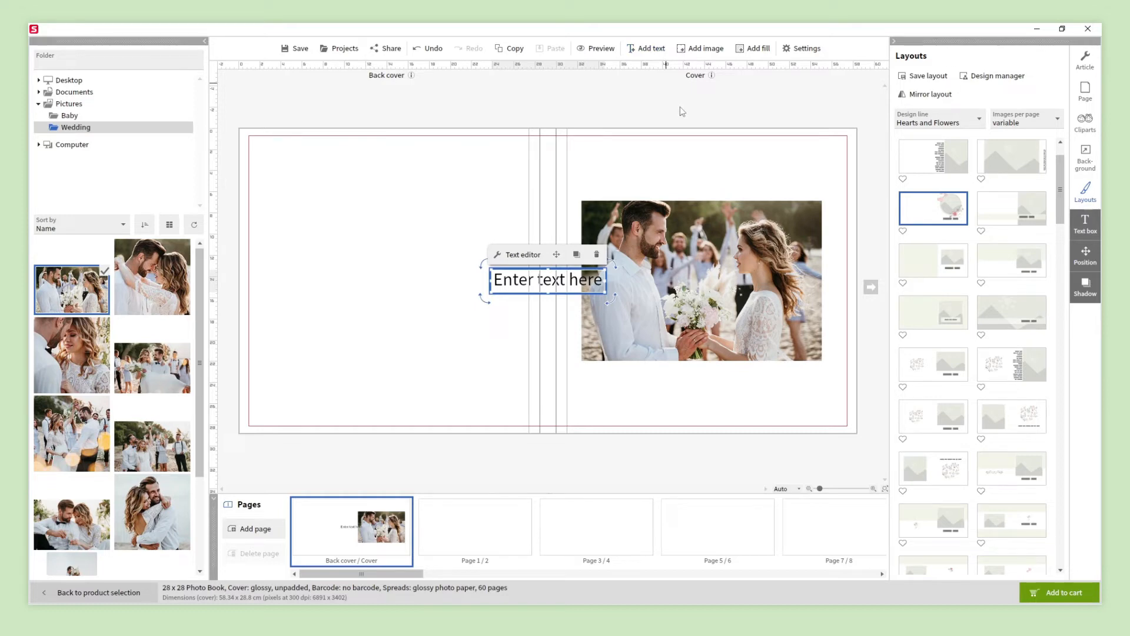
pyautogui.click(926, 520)
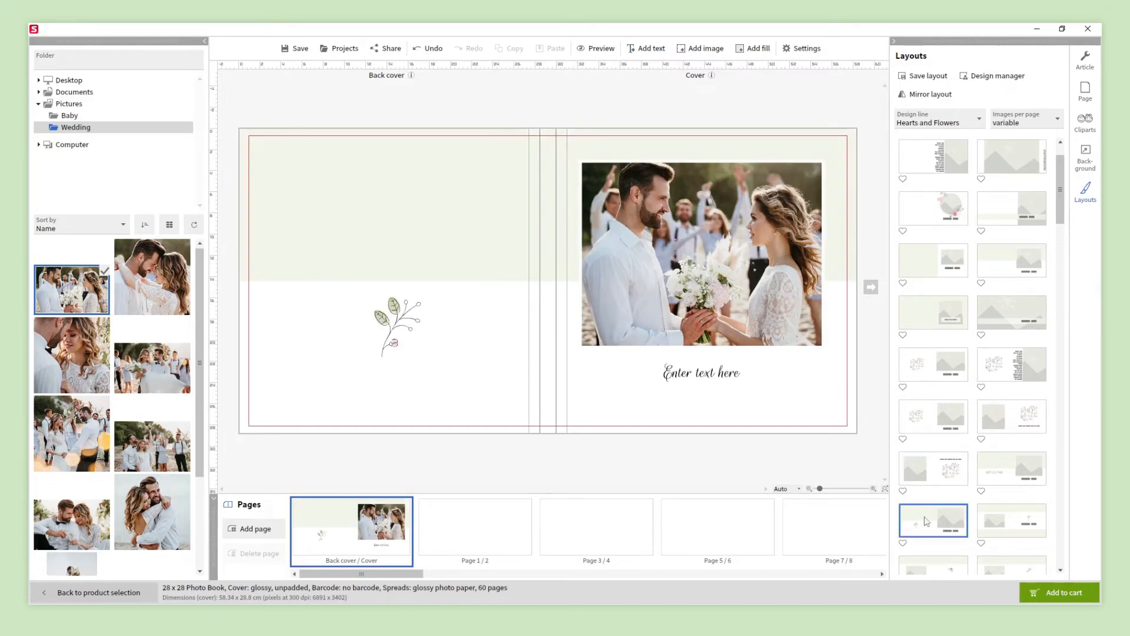
pyautogui.click(701, 371)
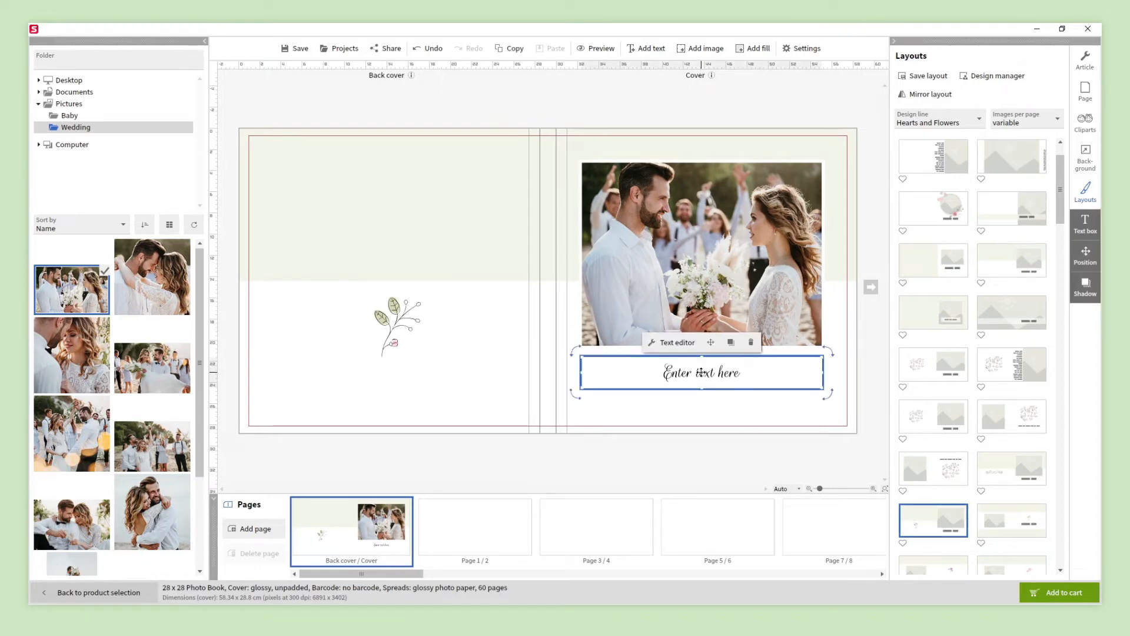
pyautogui.click(702, 371)
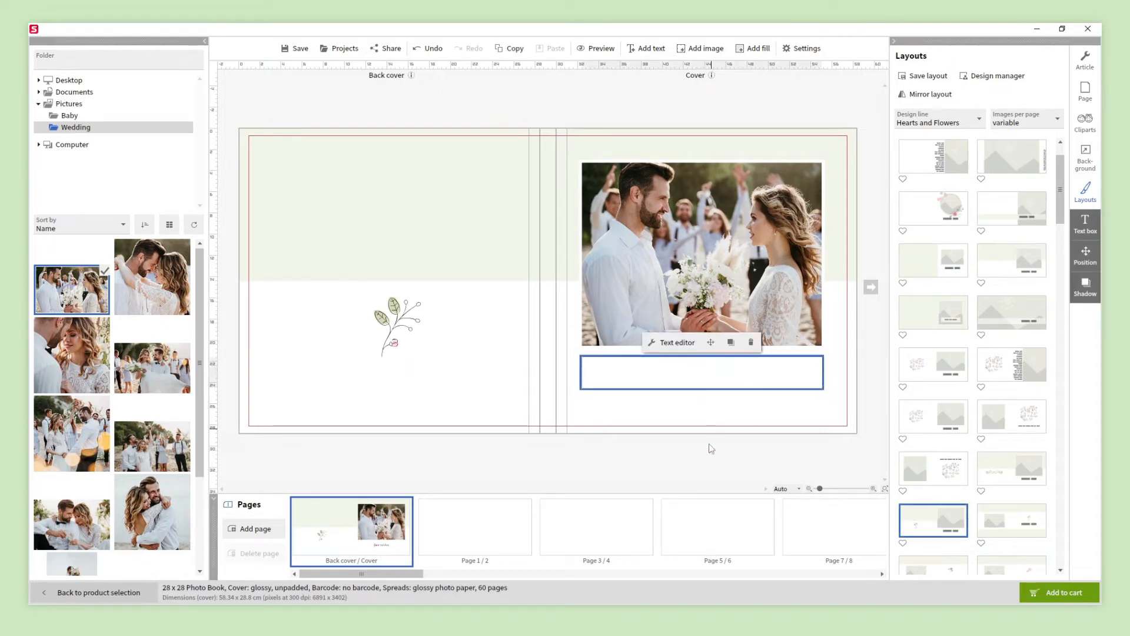
pyautogui.write('Our wedding day')
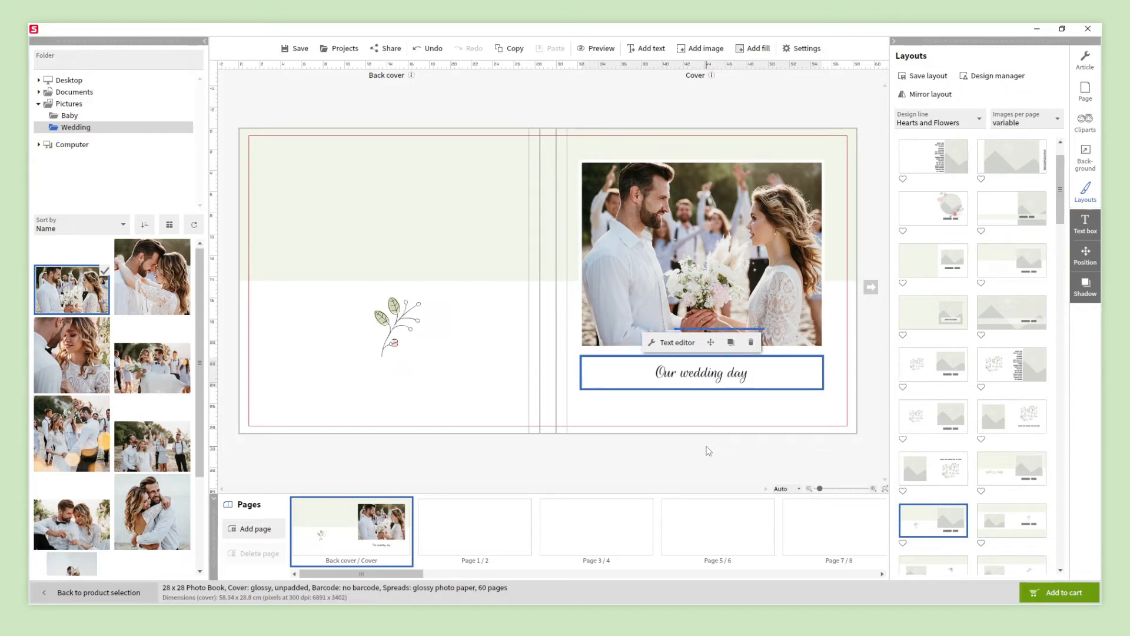
# Format the cover title "Our wedding day" in Cormorant Light at 32 pt.
pyautogui.click(672, 344)
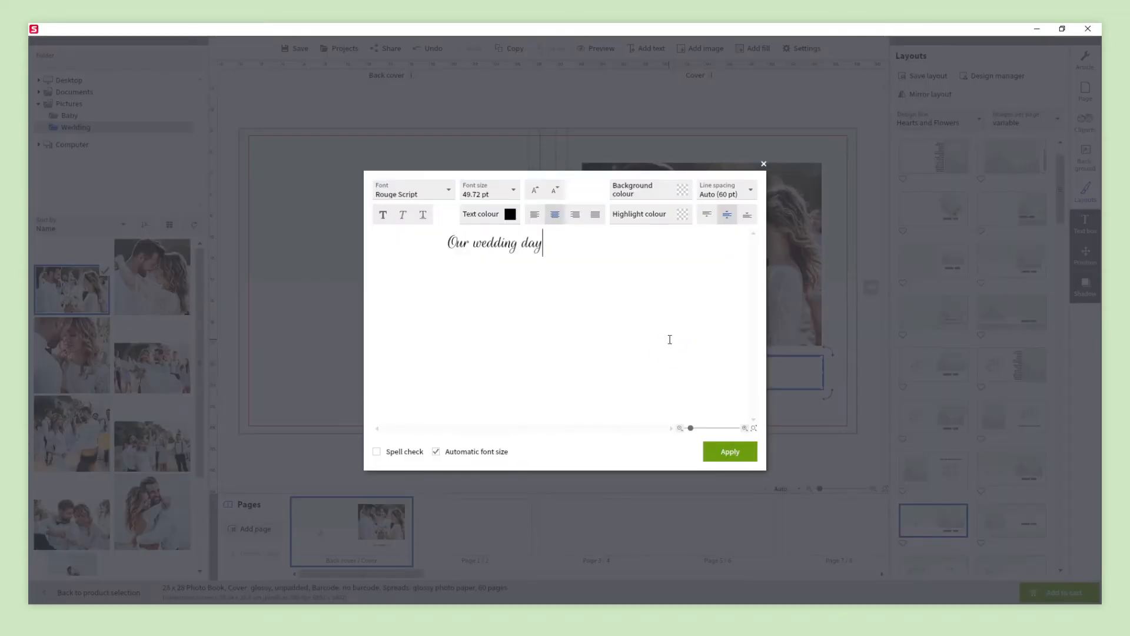
pyautogui.click(447, 190)
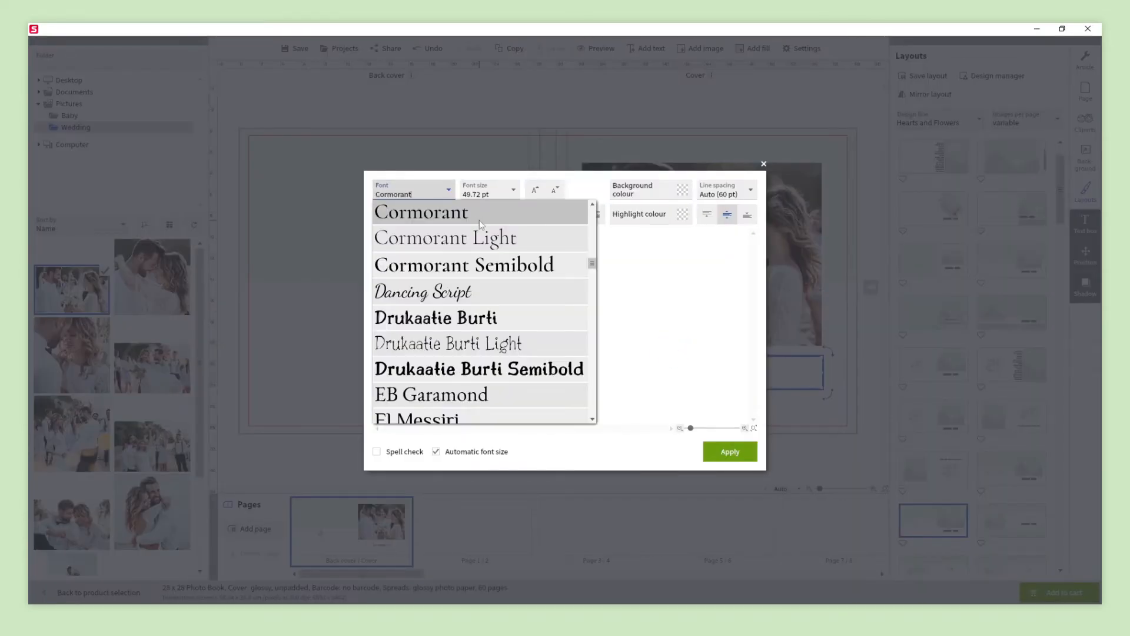
pyautogui.click(483, 242)
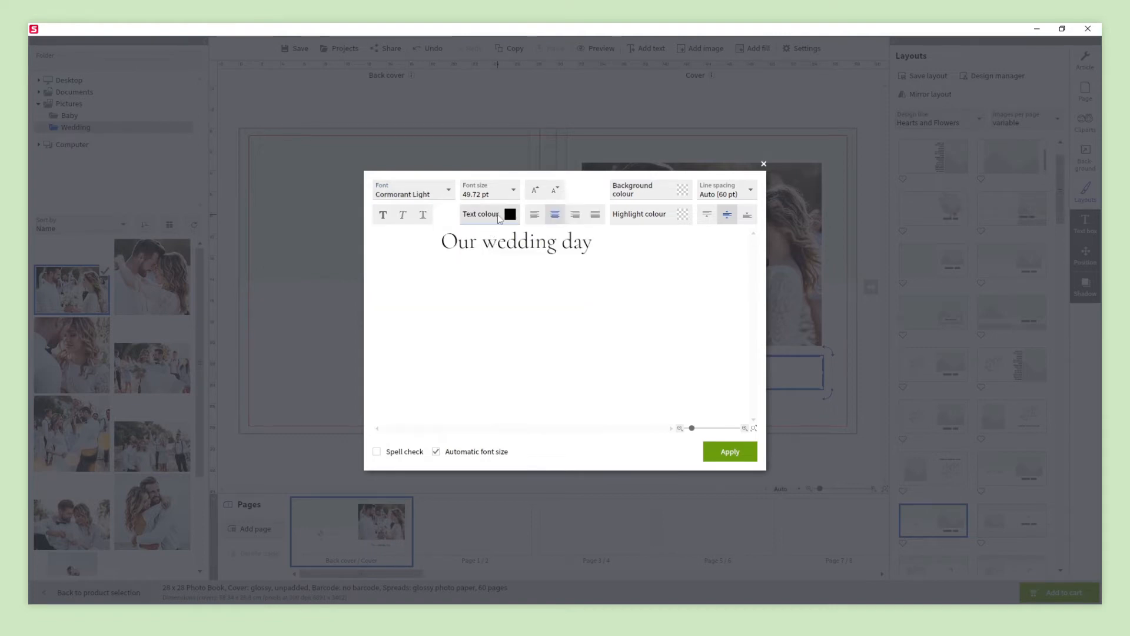
pyautogui.click(513, 190)
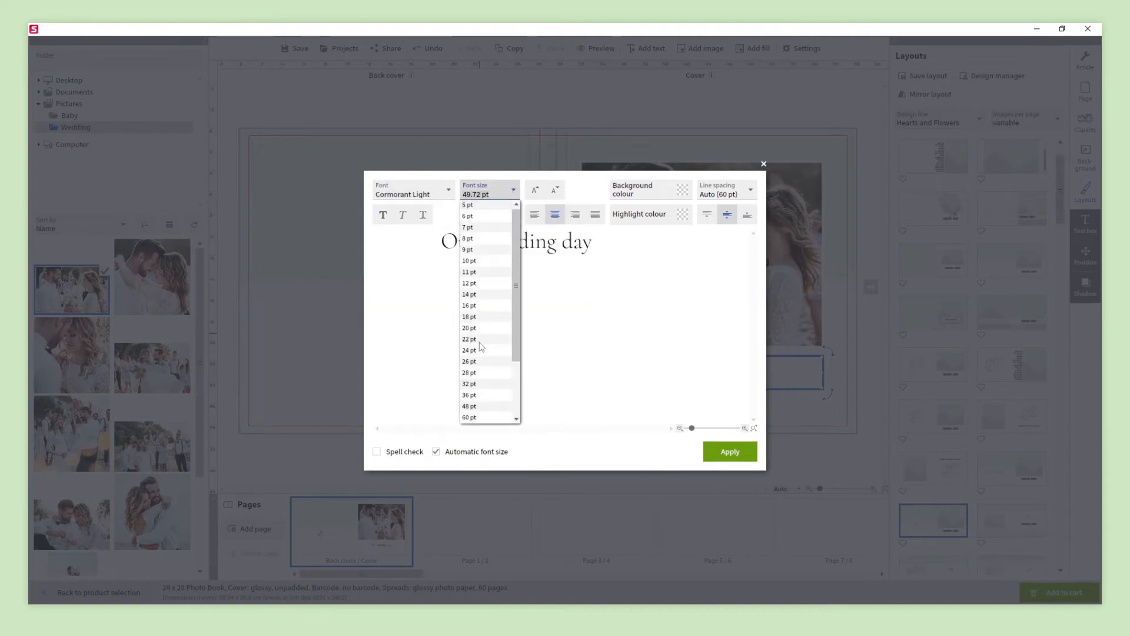
pyautogui.click(475, 384)
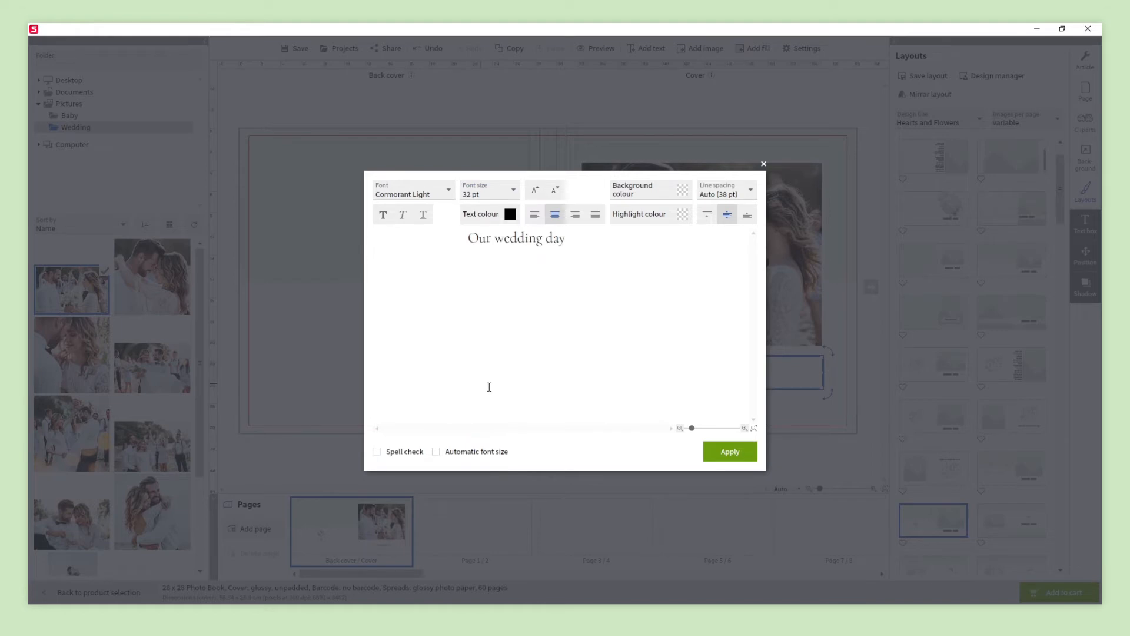
pyautogui.click(728, 452)
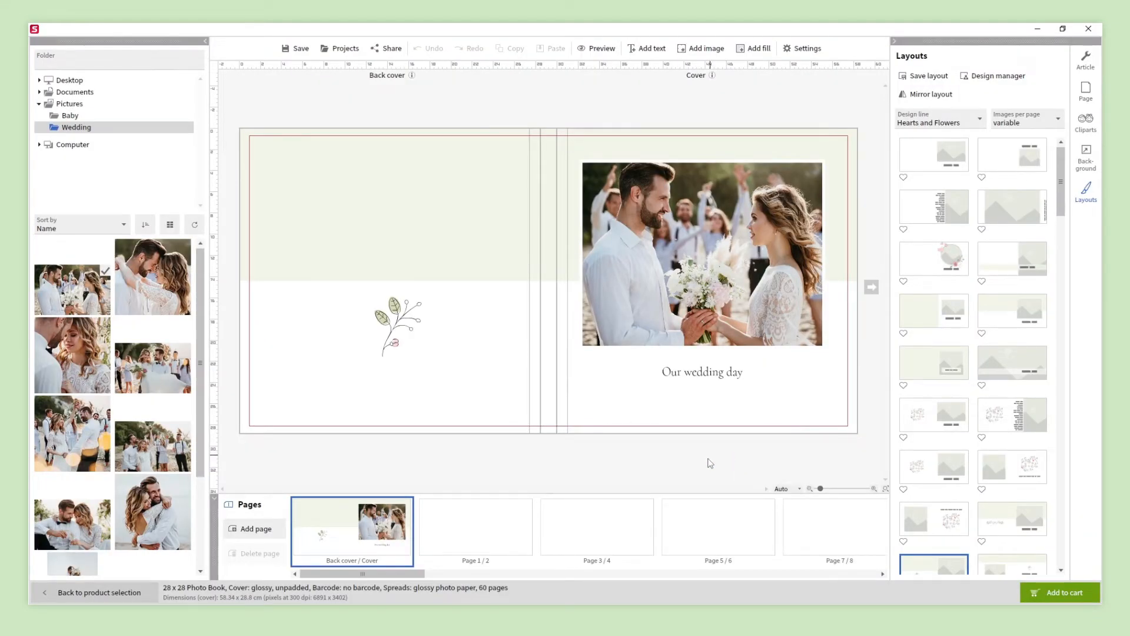
# Give page 2 a full-page photo layout and fill it with the photo of the couple embracing forehead to forehead.
pyautogui.click(517, 519)
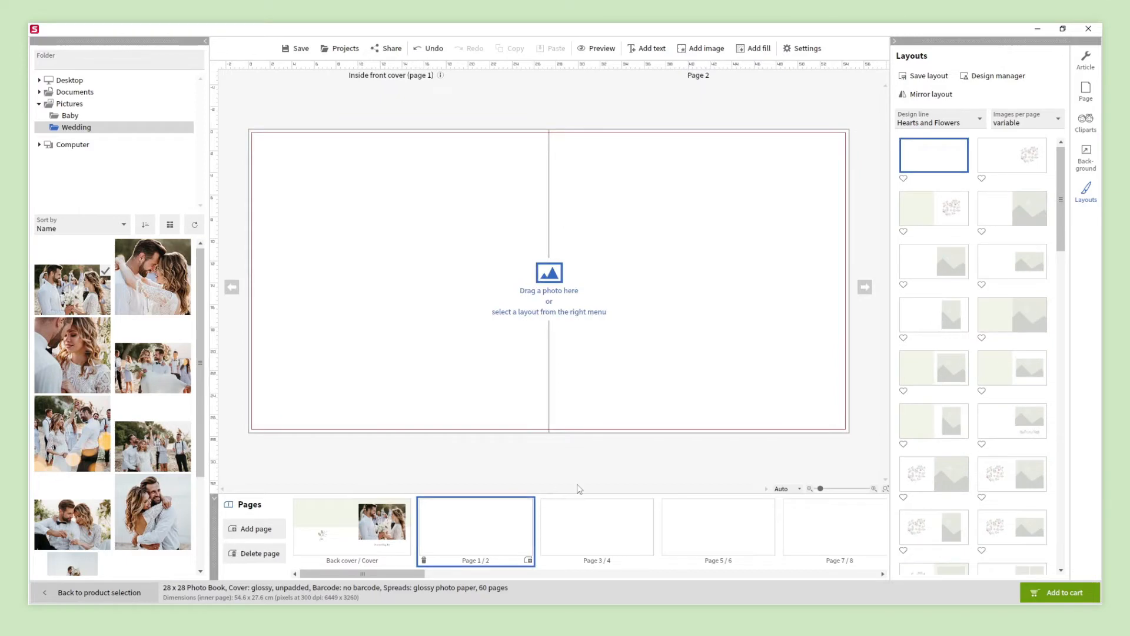
pyautogui.click(1003, 216)
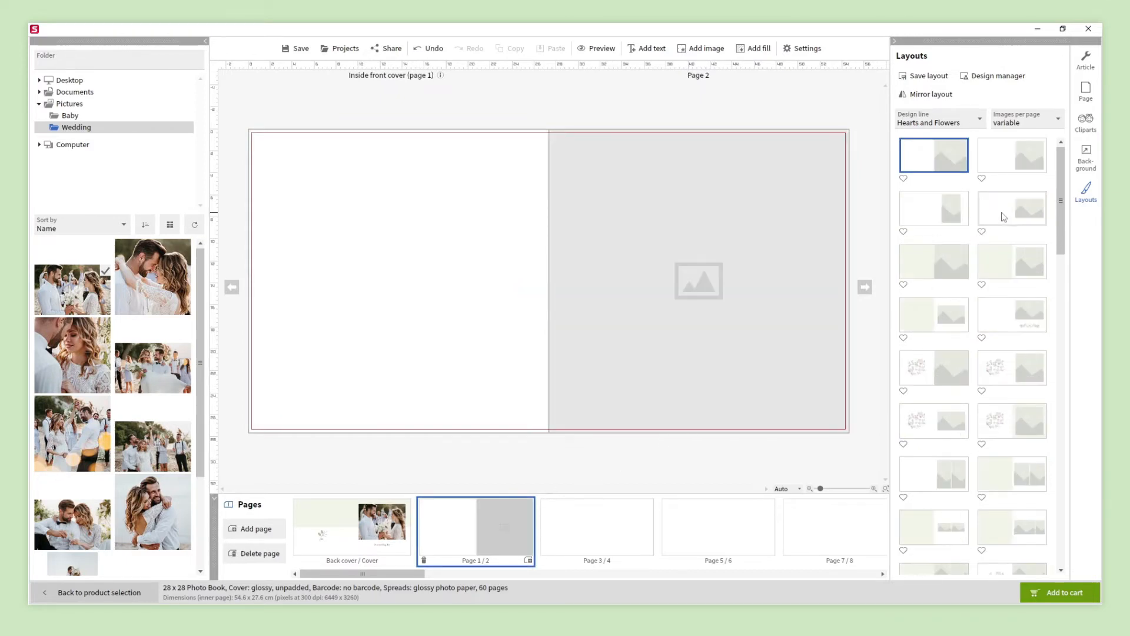
pyautogui.moveTo(169, 288); pyautogui.dragTo(708, 282)
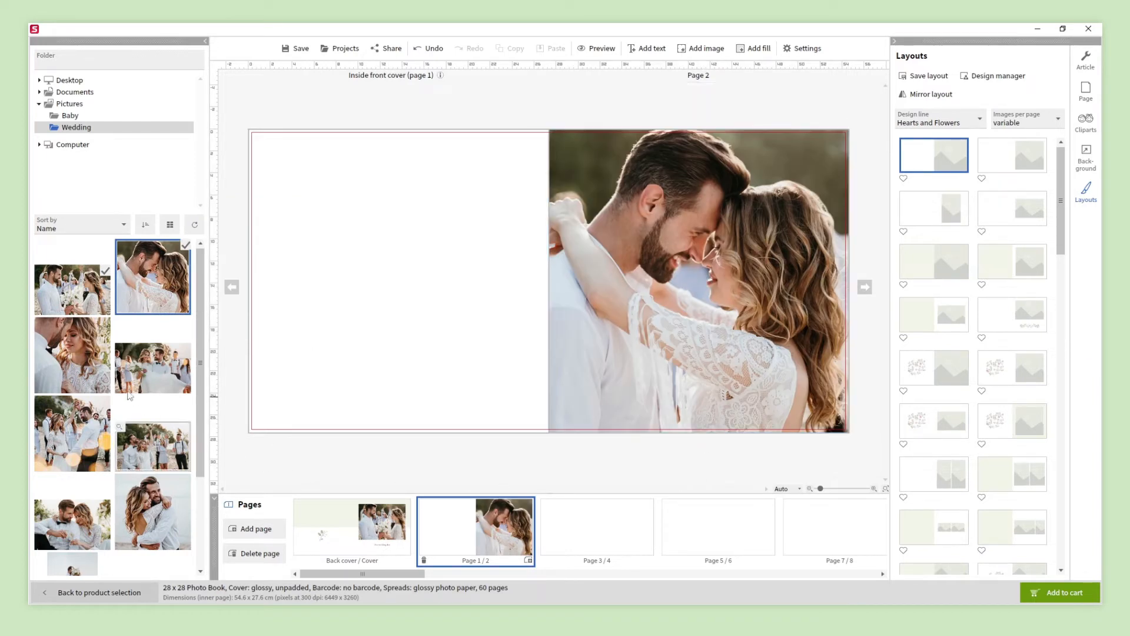
# Replace the photo on page 2 with the close-up of the groom leaning against the curly-haired bride.
pyautogui.moveTo(71, 355); pyautogui.dragTo(699, 289)
pyautogui.click(665, 465)
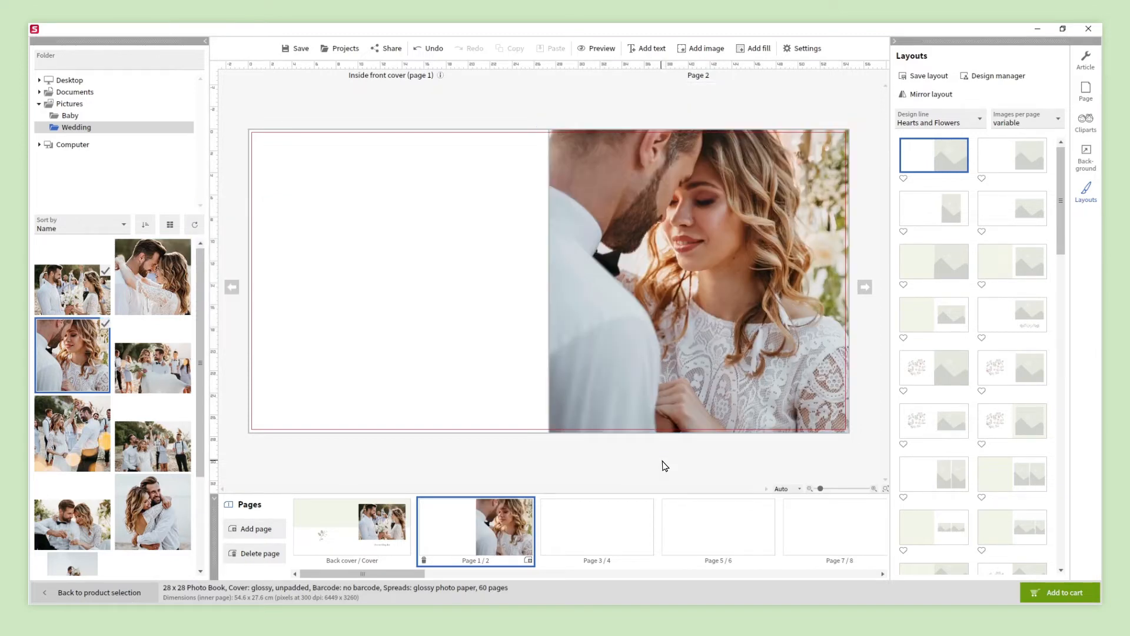
# Add three wedding photos to pages 3 / 4 with suggested layouts: groom carrying bride, couple dancing, and group with raised bouquet.
pyautogui.click(575, 517)
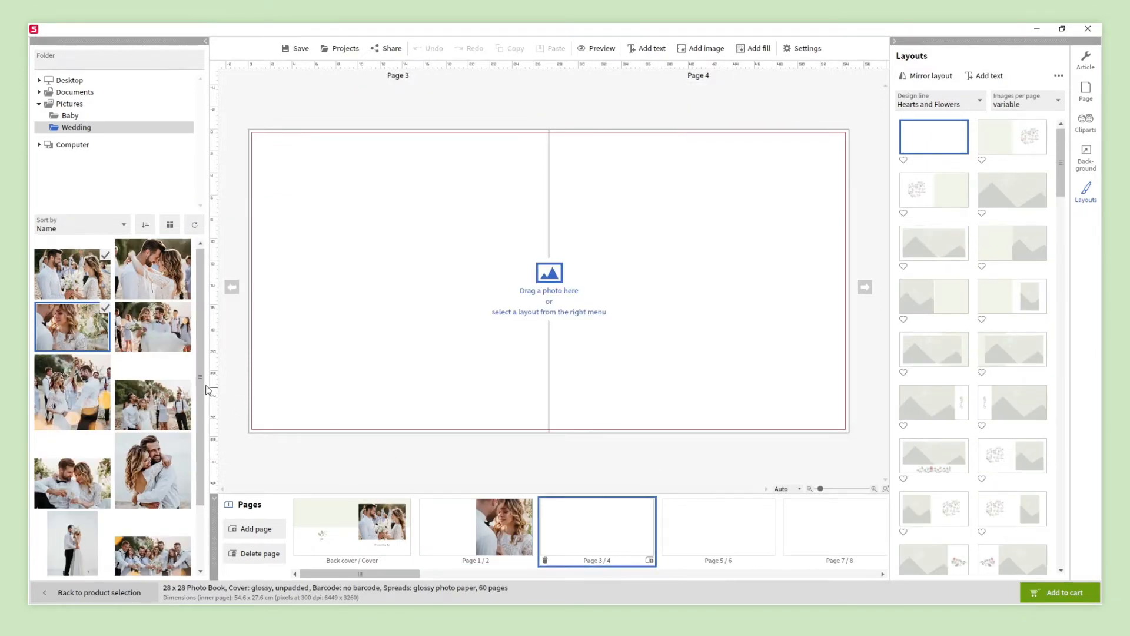
pyautogui.moveTo(153, 327); pyautogui.dragTo(233, 266)
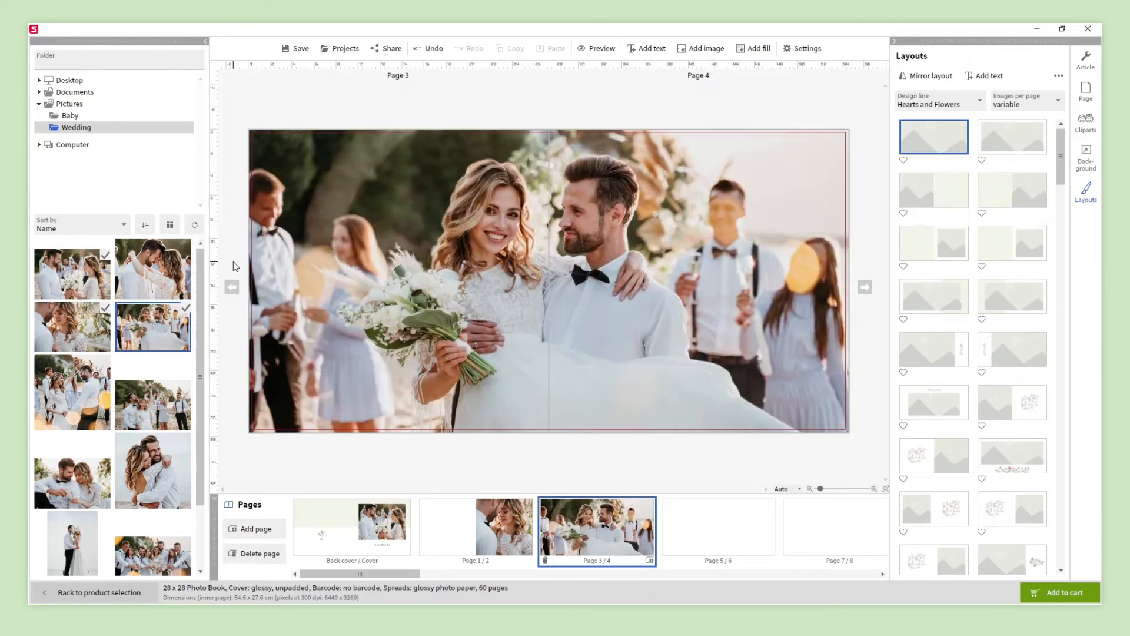
pyautogui.moveTo(72, 391); pyautogui.dragTo(238, 264)
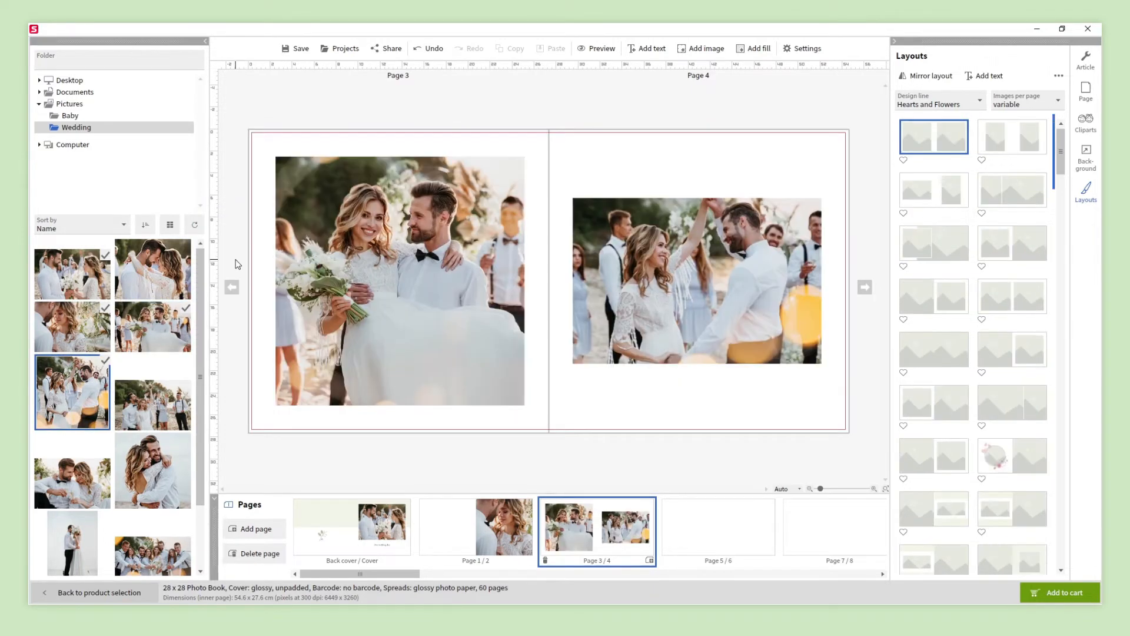
pyautogui.moveTo(152, 405); pyautogui.dragTo(237, 259)
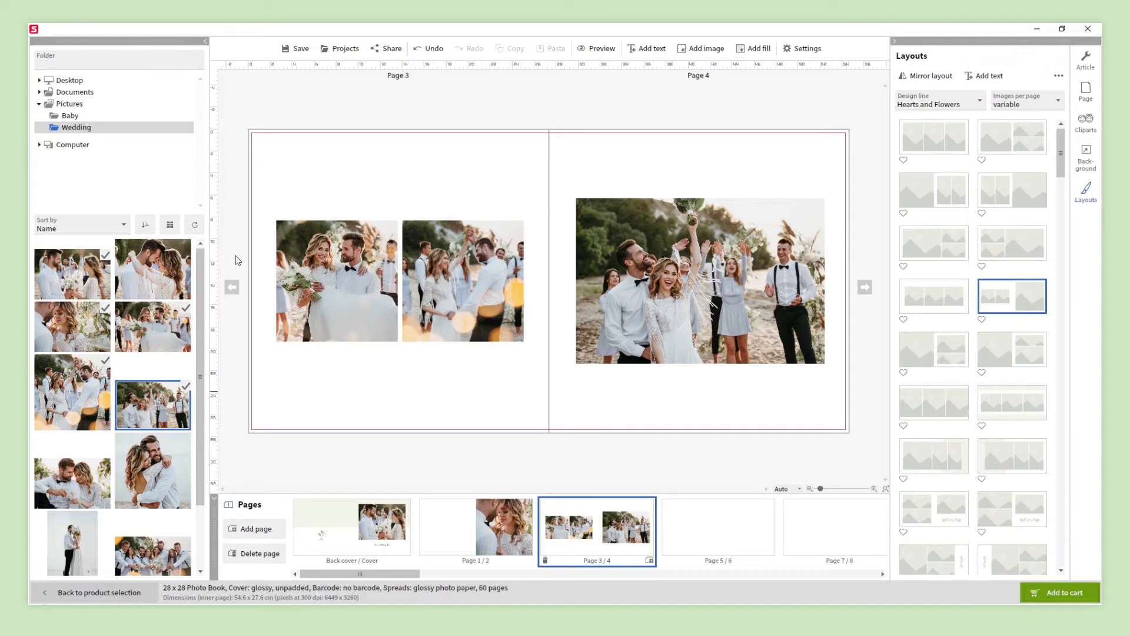
# Fill the page 5 / 6 spread edge to edge with the photo of the seated couple holding champagne glasses.
pyautogui.click(704, 517)
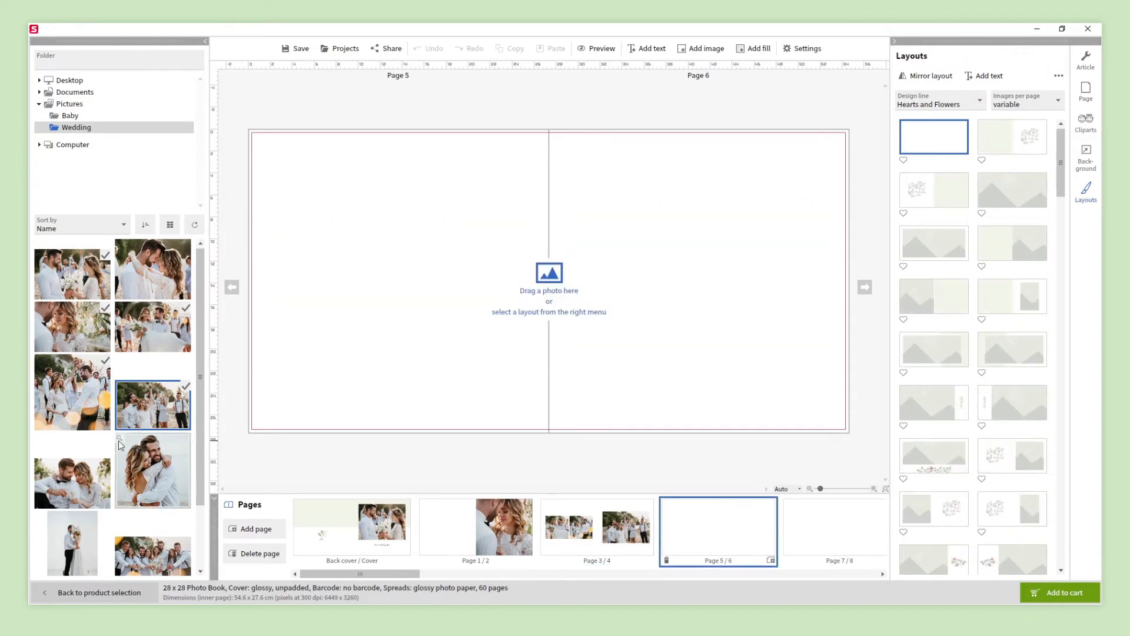
pyautogui.moveTo(77, 476); pyautogui.dragTo(234, 312)
pyautogui.click(646, 482)
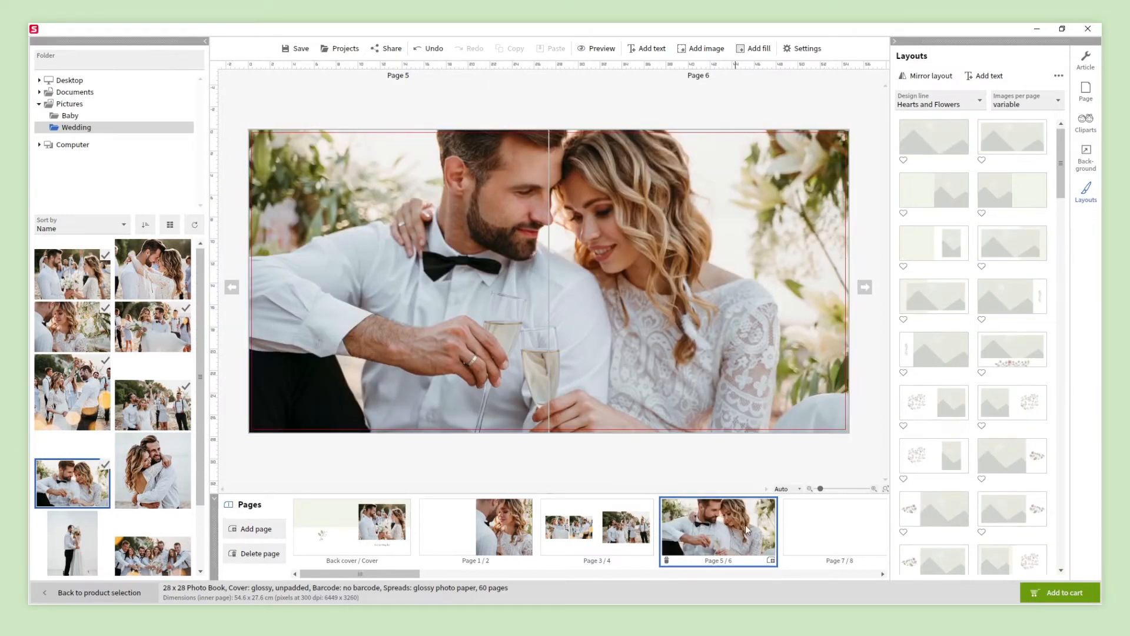
# Add the hugging couple and standing couple photos to pages 7 / 8, using the borderless layout with the left photo larger.
pyautogui.click(789, 533)
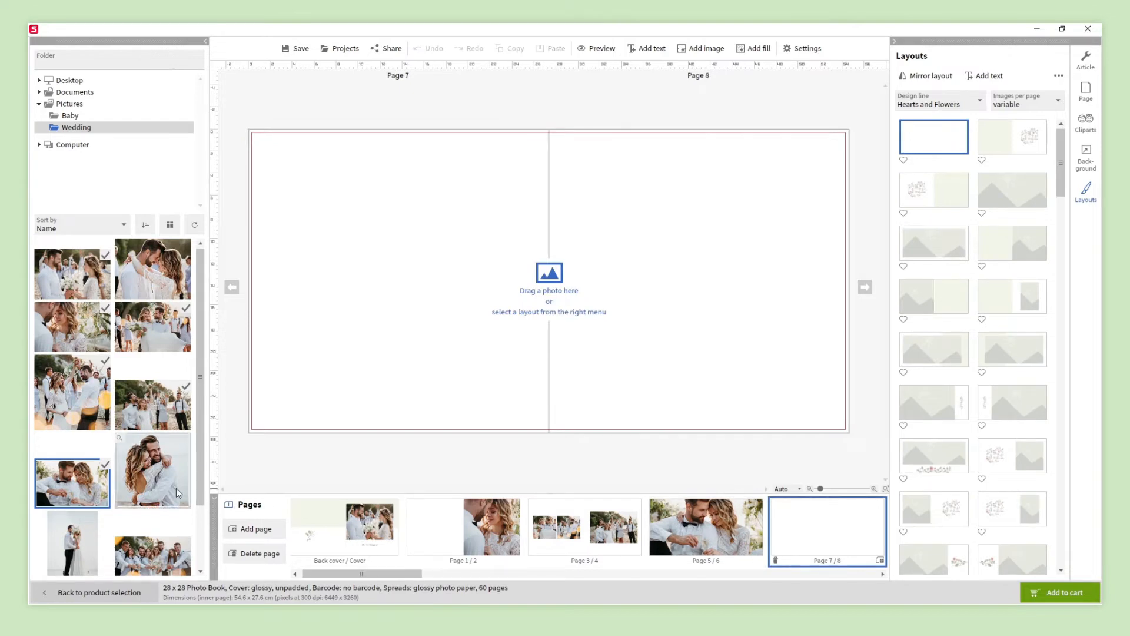
pyautogui.moveTo(154, 471); pyautogui.dragTo(234, 350)
pyautogui.moveTo(480, 295); pyautogui.dragTo(346, 288)
pyautogui.moveTo(72, 541); pyautogui.dragTo(218, 353)
pyautogui.moveTo(517, 310); pyautogui.dragTo(651, 305)
pyautogui.click(737, 465)
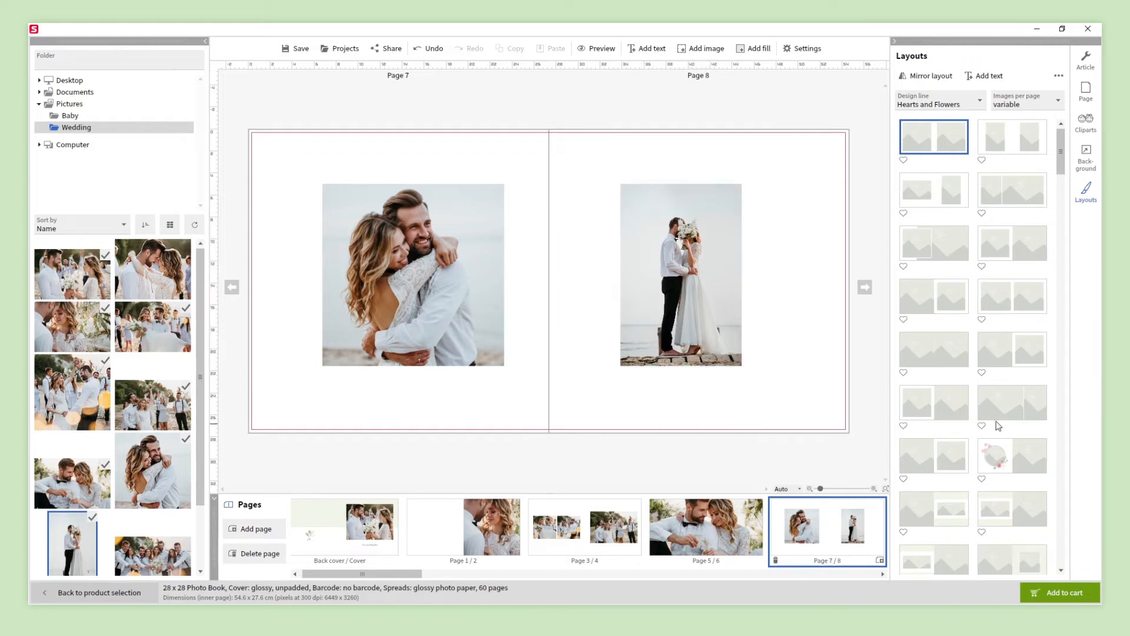
pyautogui.click(1024, 413)
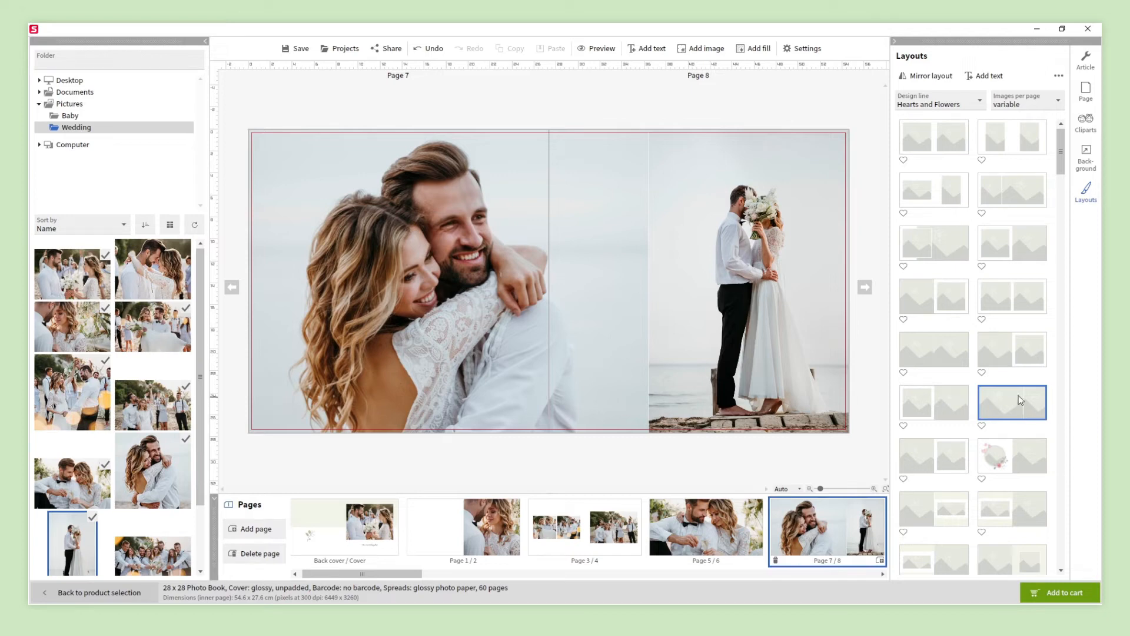
# Check the available design lines and try mirroring the layout of pages 7 / 8.
pyautogui.click(921, 98)
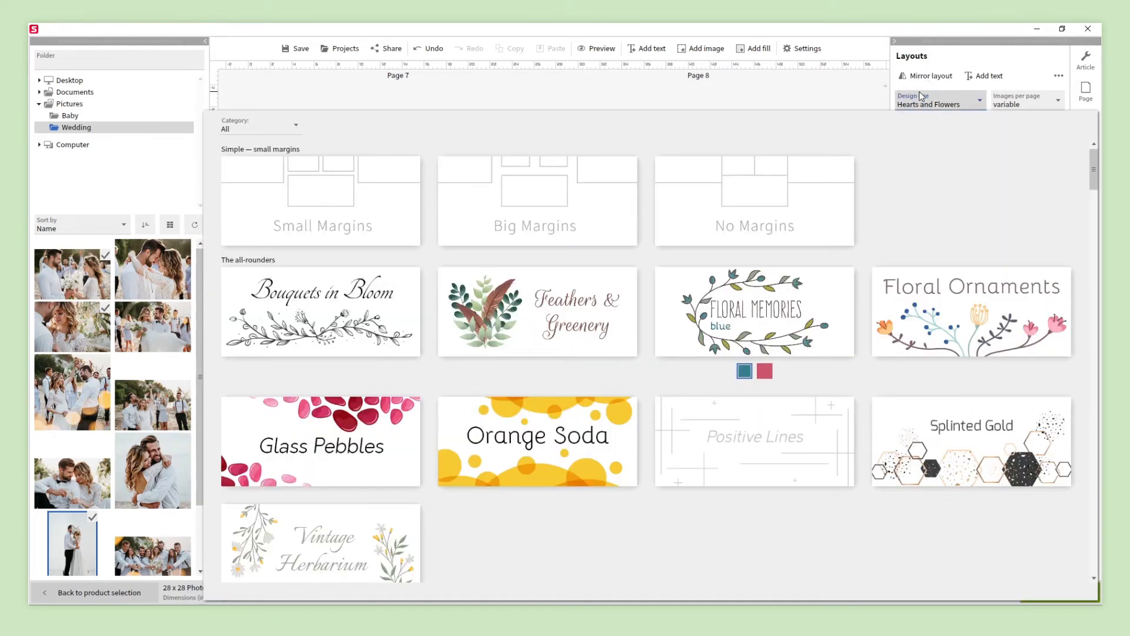
pyautogui.click(854, 99)
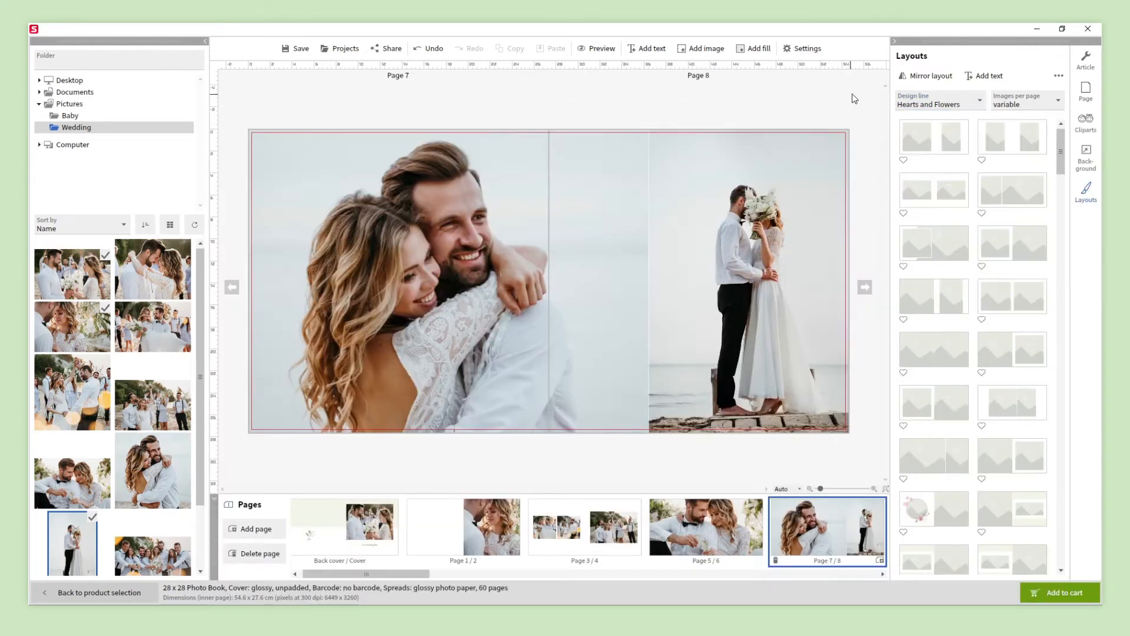
pyautogui.click(916, 81)
pyautogui.click(916, 80)
# Mirror the standing couple photo on page 8 horizontally, enlarge it slightly and shift its image detail upwards within the frame.
pyautogui.click(776, 262)
pyautogui.click(810, 104)
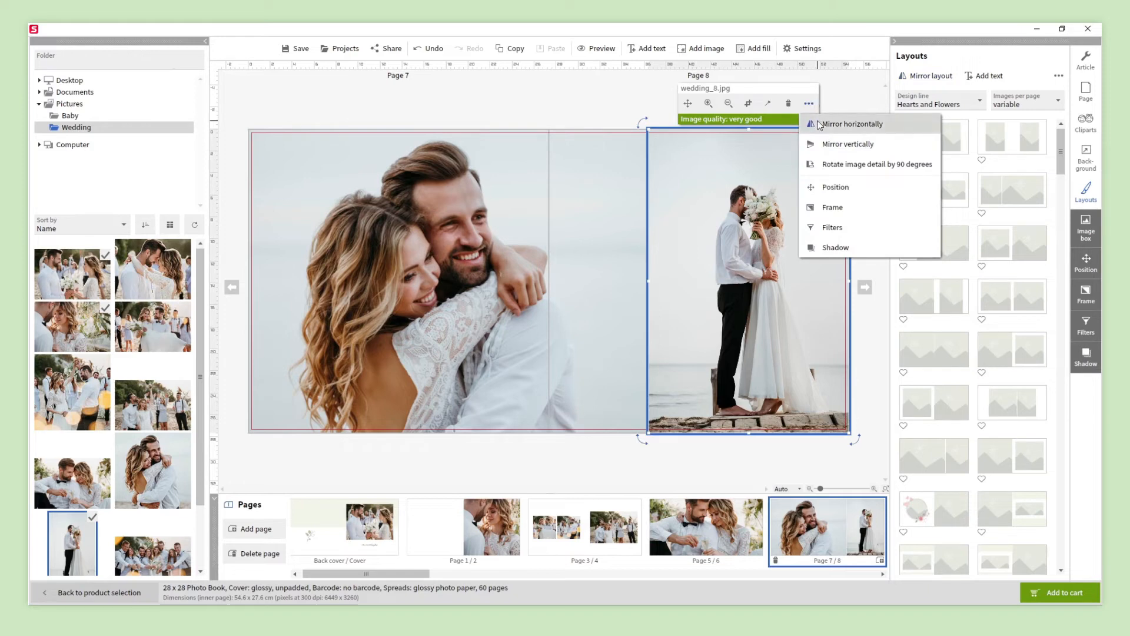
pyautogui.click(819, 125)
pyautogui.click(712, 103)
pyautogui.click(687, 103)
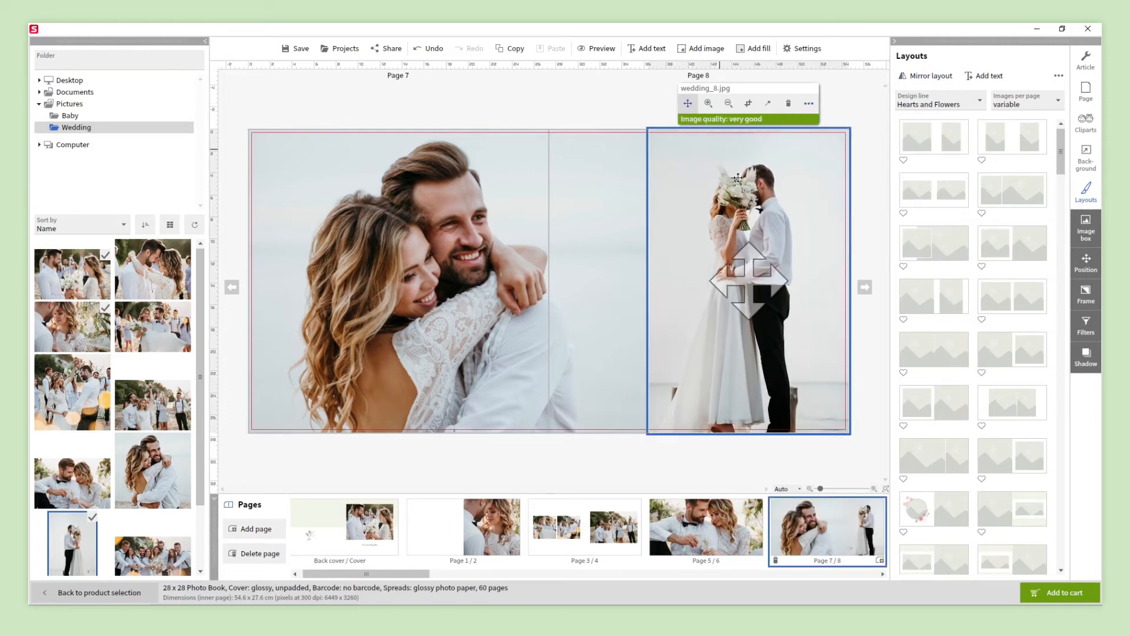
pyautogui.moveTo(761, 283); pyautogui.dragTo(767, 266)
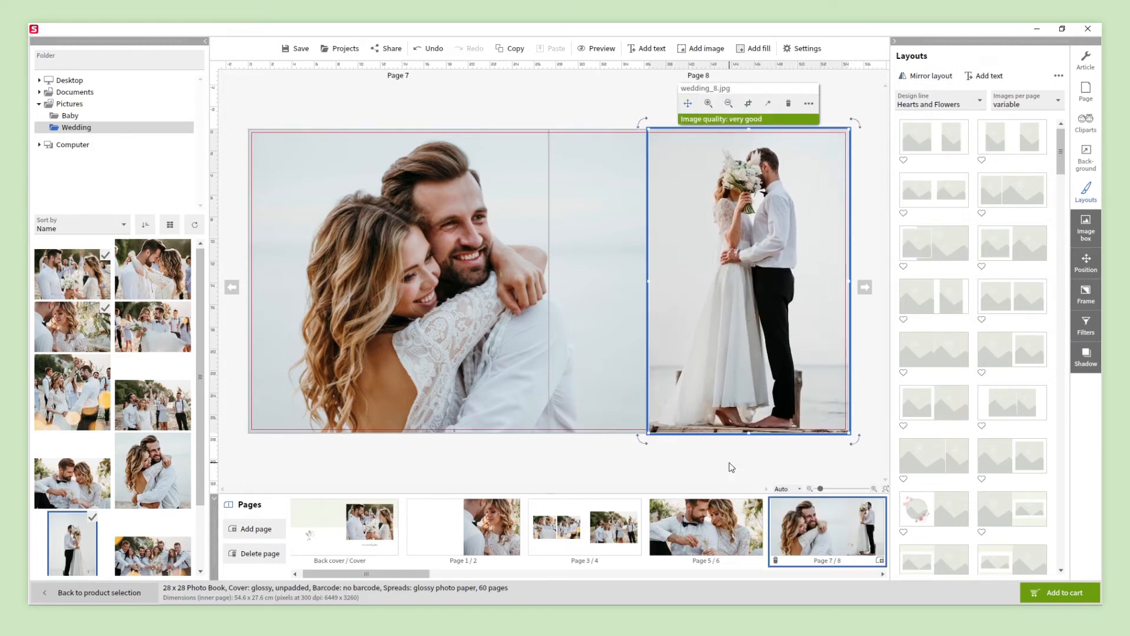
pyautogui.click(730, 466)
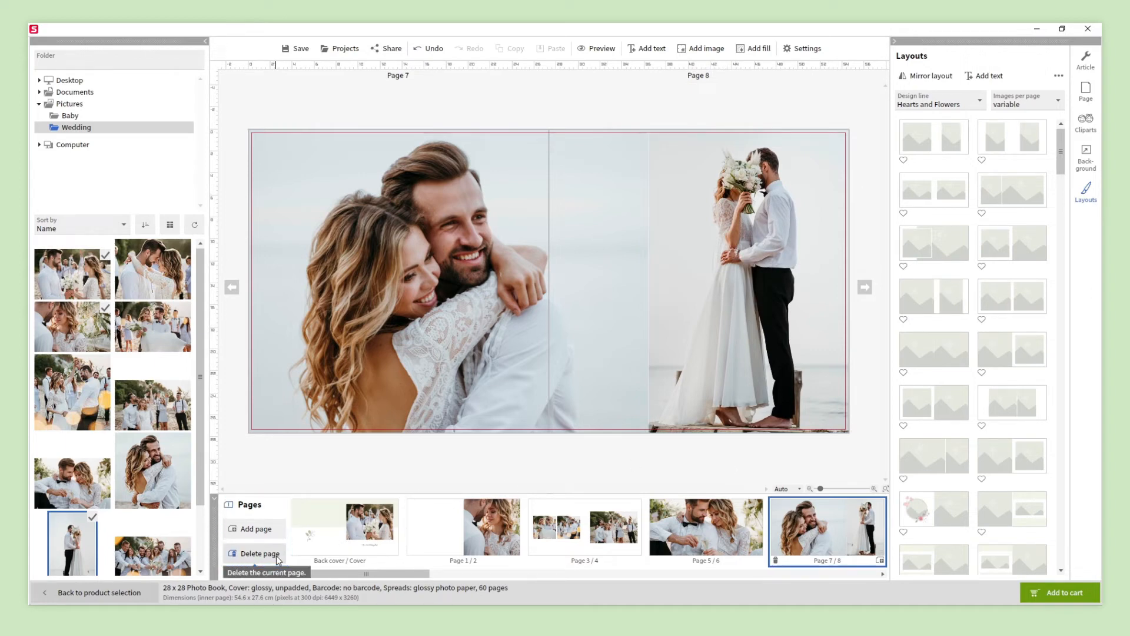
# Move the page 7 / 8 spread ahead of the page 5 / 6 spread.
pyautogui.moveTo(819, 533); pyautogui.dragTo(653, 529)
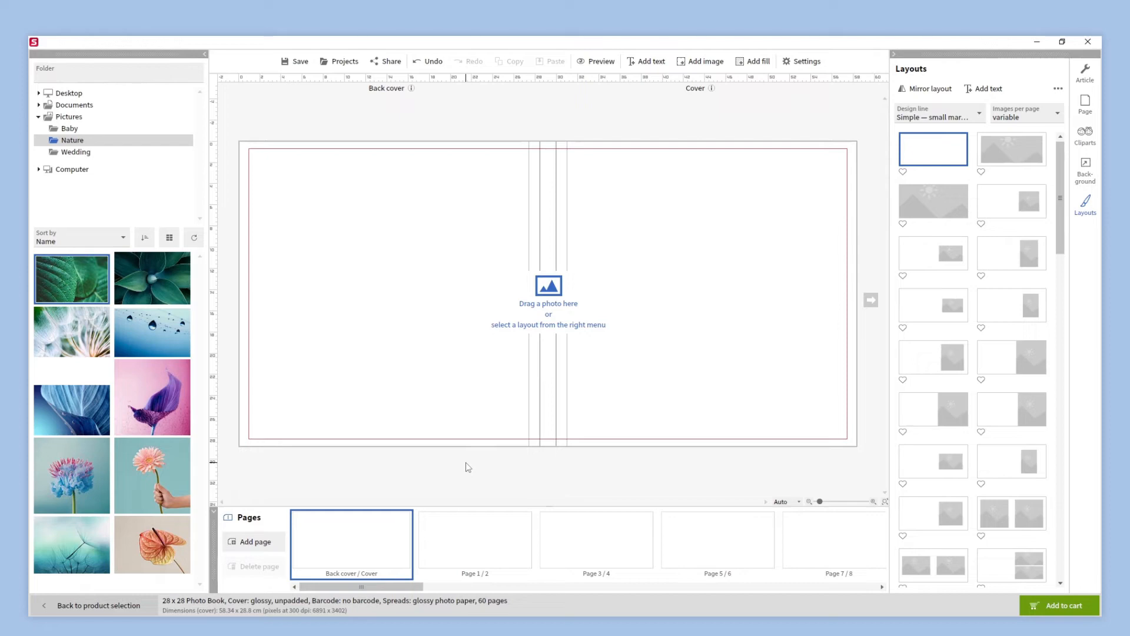
# Place Portfolio_01.jpg on the blank nature book cover, stretched full height across the back cover, spine and edge of the front.
pyautogui.moveTo(104, 294); pyautogui.dragTo(396, 233)
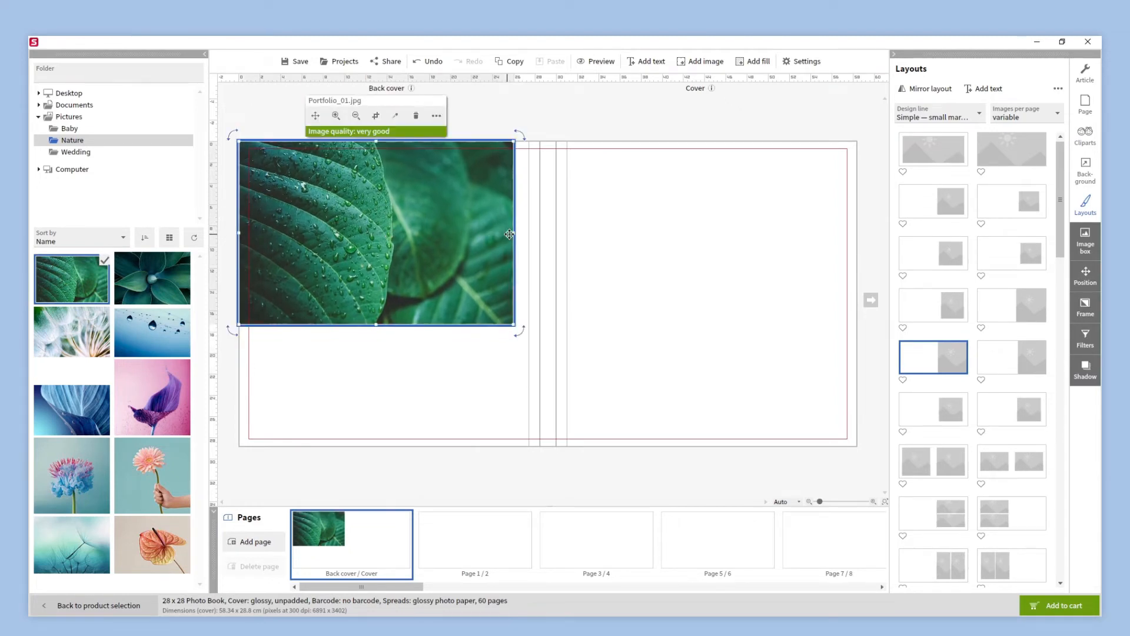
pyautogui.moveTo(514, 233); pyautogui.dragTo(619, 235)
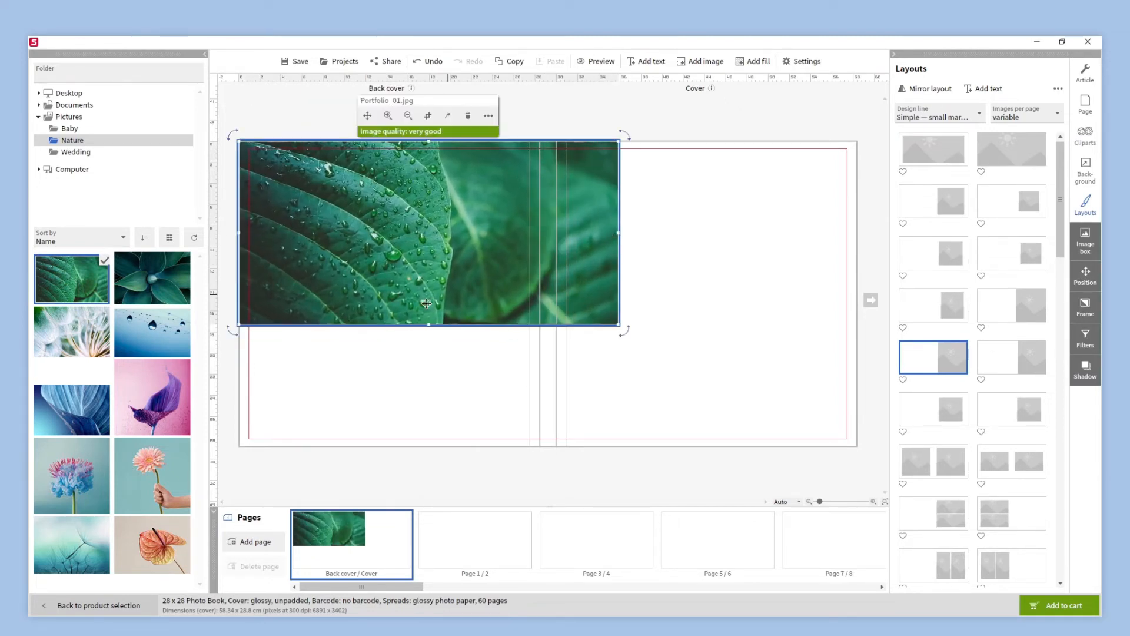
pyautogui.moveTo(426, 324); pyautogui.dragTo(440, 450)
pyautogui.click(445, 475)
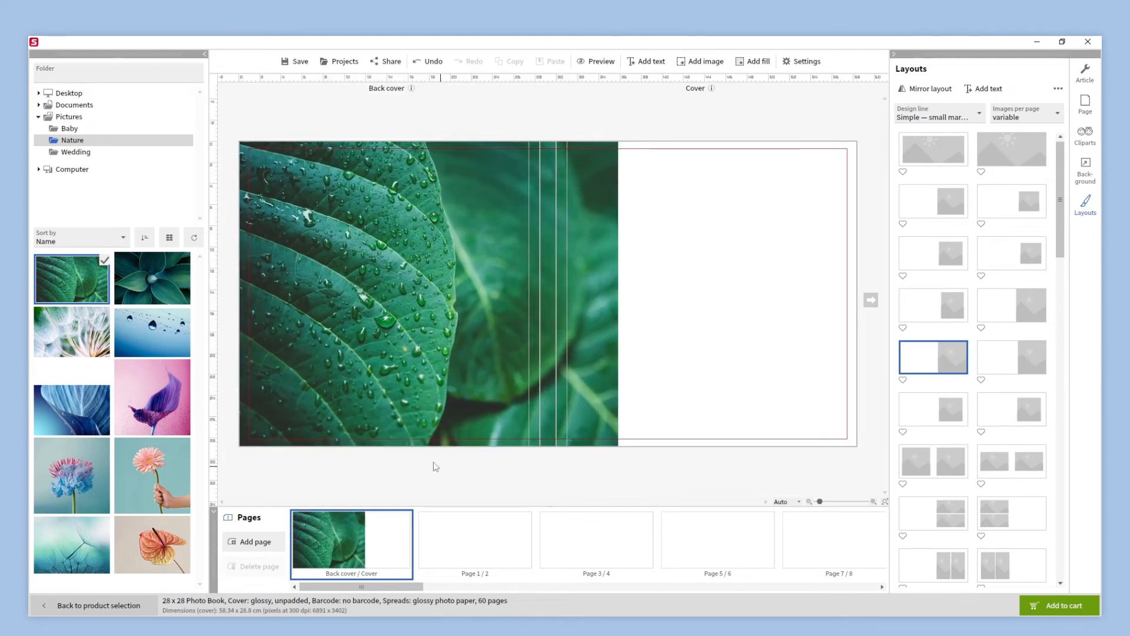
# Add Portfolio_02.jpg to the upper part of the front cover and turn on a 2 cm snapping grid.
pyautogui.moveTo(166, 278); pyautogui.dragTo(706, 259)
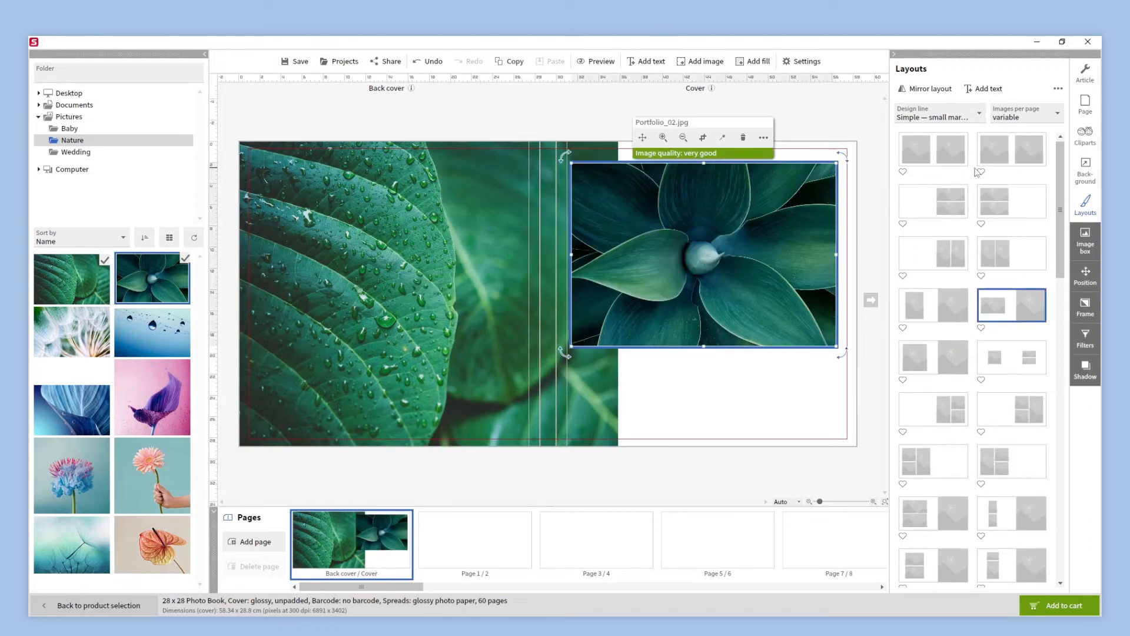
pyautogui.click(1086, 108)
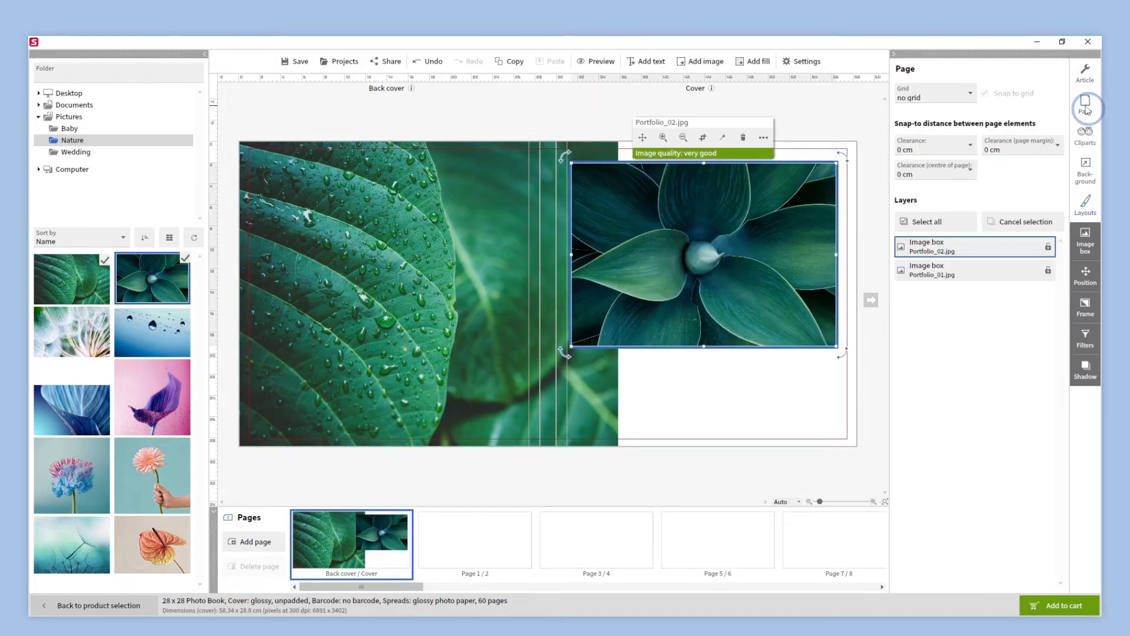
pyautogui.click(970, 95)
pyautogui.click(953, 141)
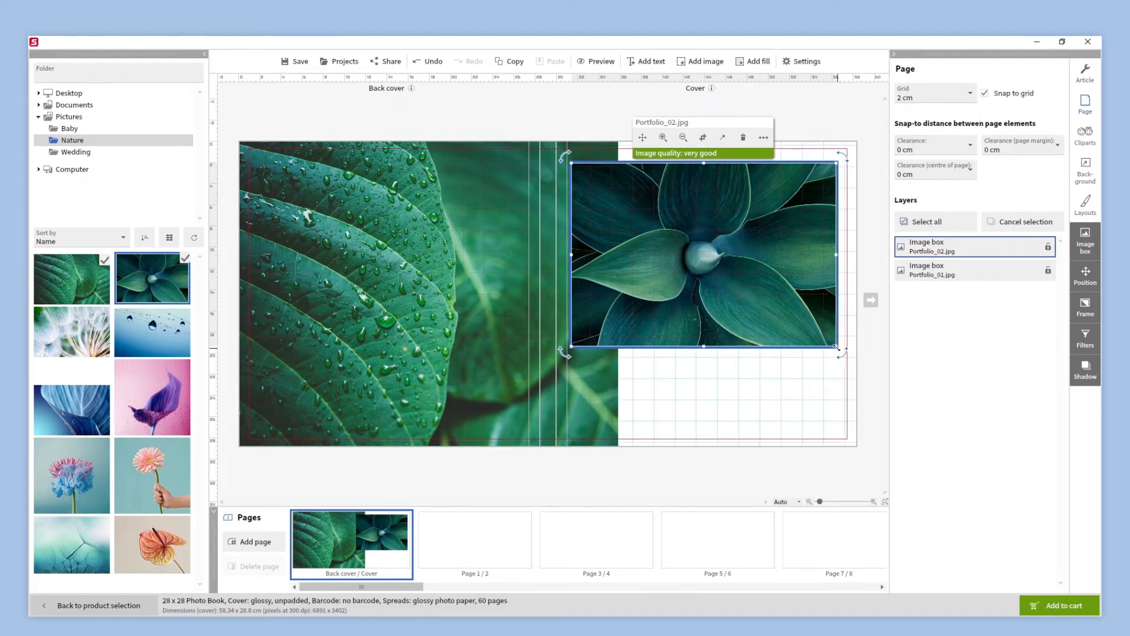
# Shrink the succulent photo and move it down along the grid, overlapping the leaf photo, and turn the grid off.
pyautogui.moveTo(836, 348); pyautogui.dragTo(825, 340)
pyautogui.moveTo(571, 340); pyautogui.dragTo(596, 326)
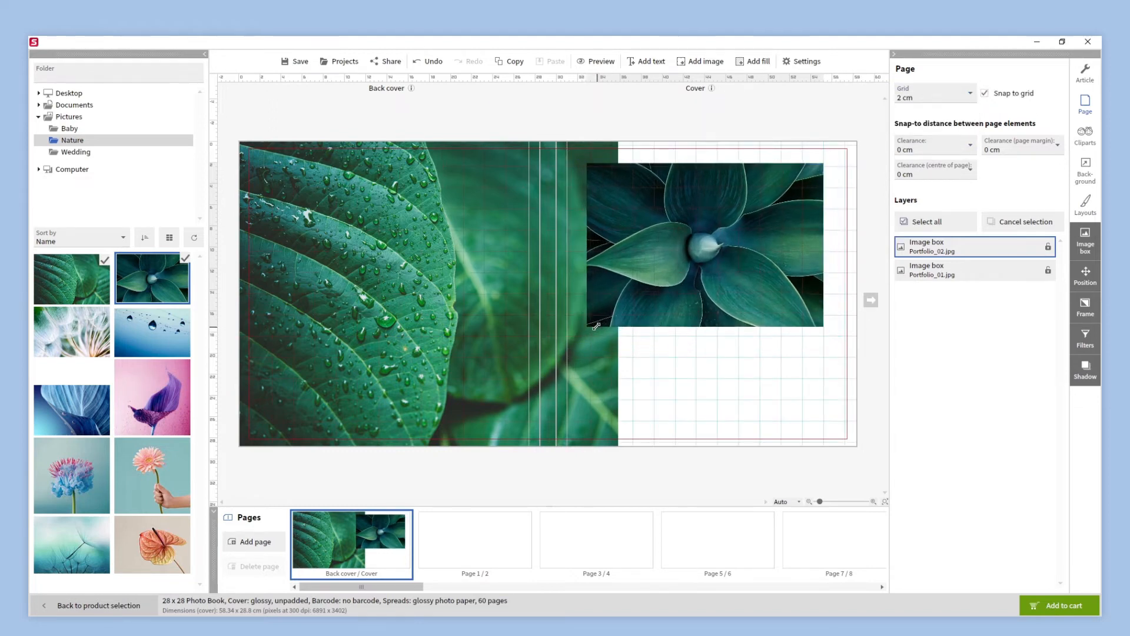
pyautogui.moveTo(687, 257); pyautogui.dragTo(686, 281)
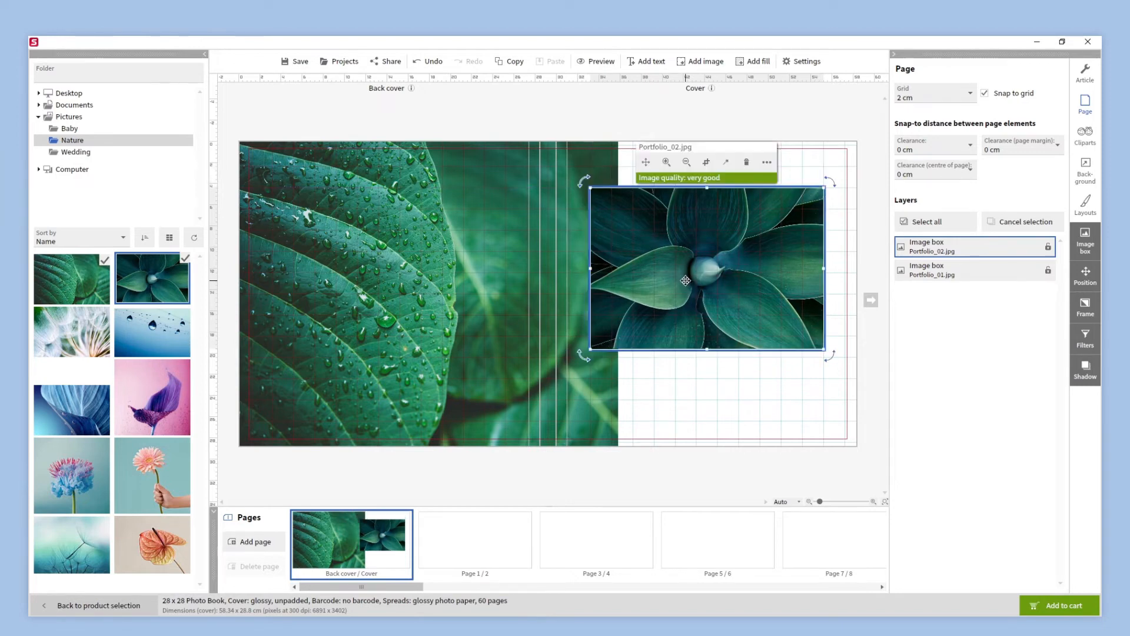
pyautogui.click(803, 474)
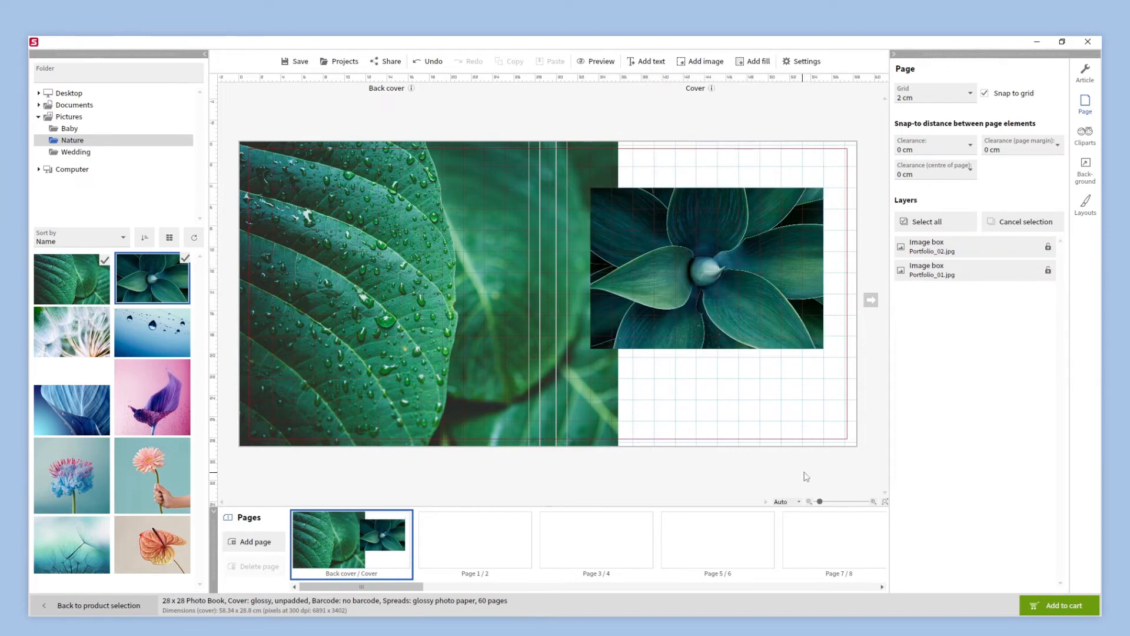
pyautogui.click(972, 97)
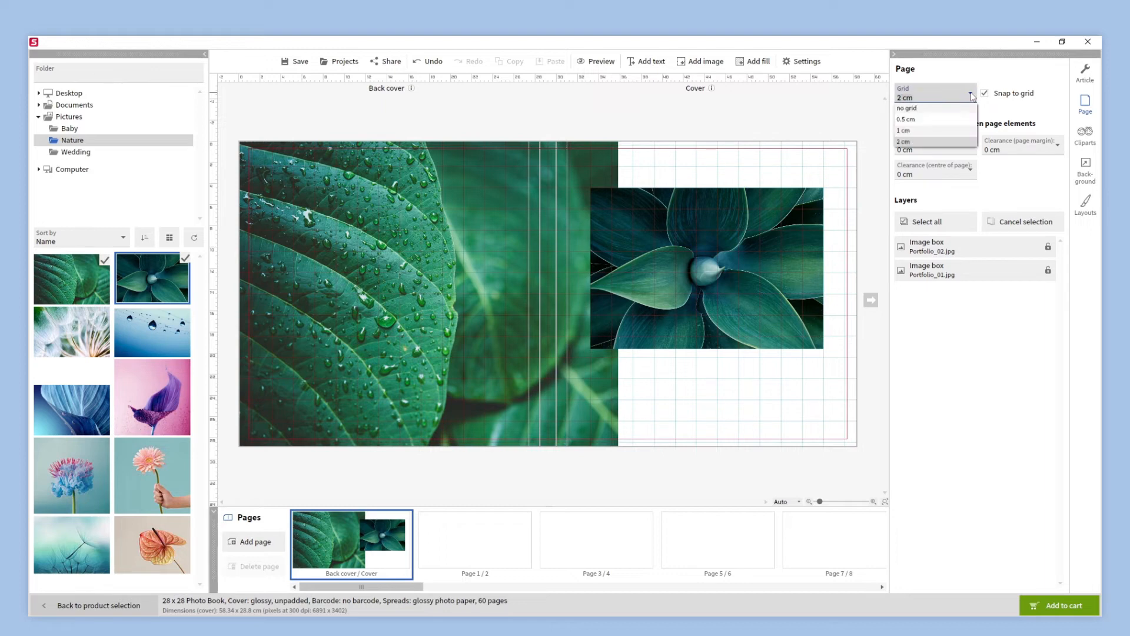
pyautogui.click(961, 111)
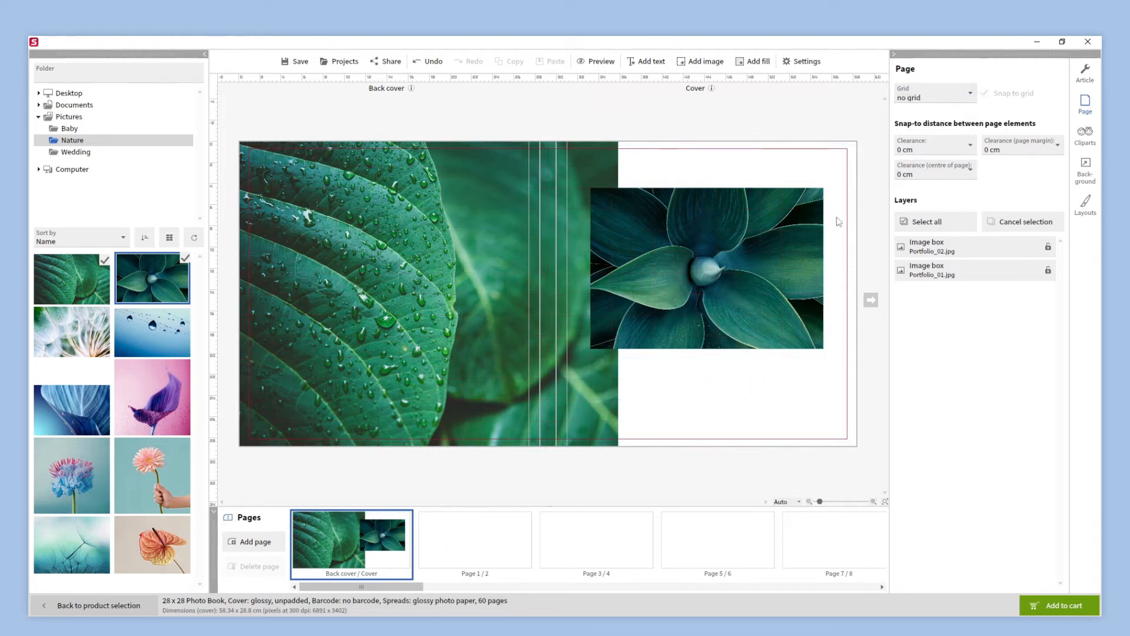
# Give the succulent photo on the front cover a plain square-cornered frame in white.
pyautogui.click(748, 292)
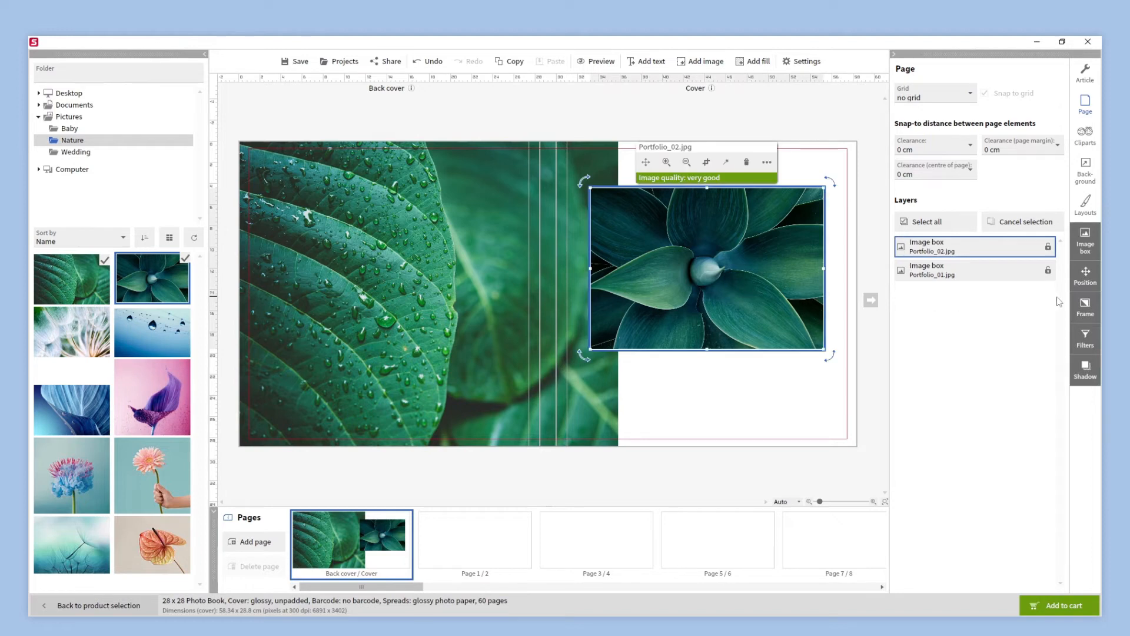
pyautogui.click(1084, 305)
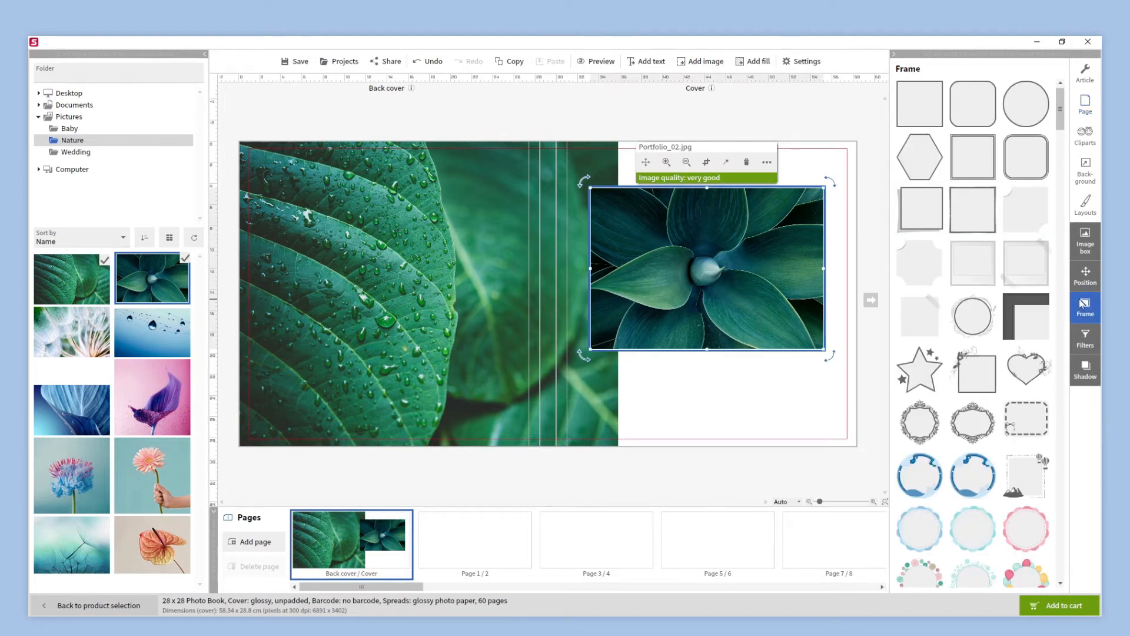
pyautogui.click(921, 106)
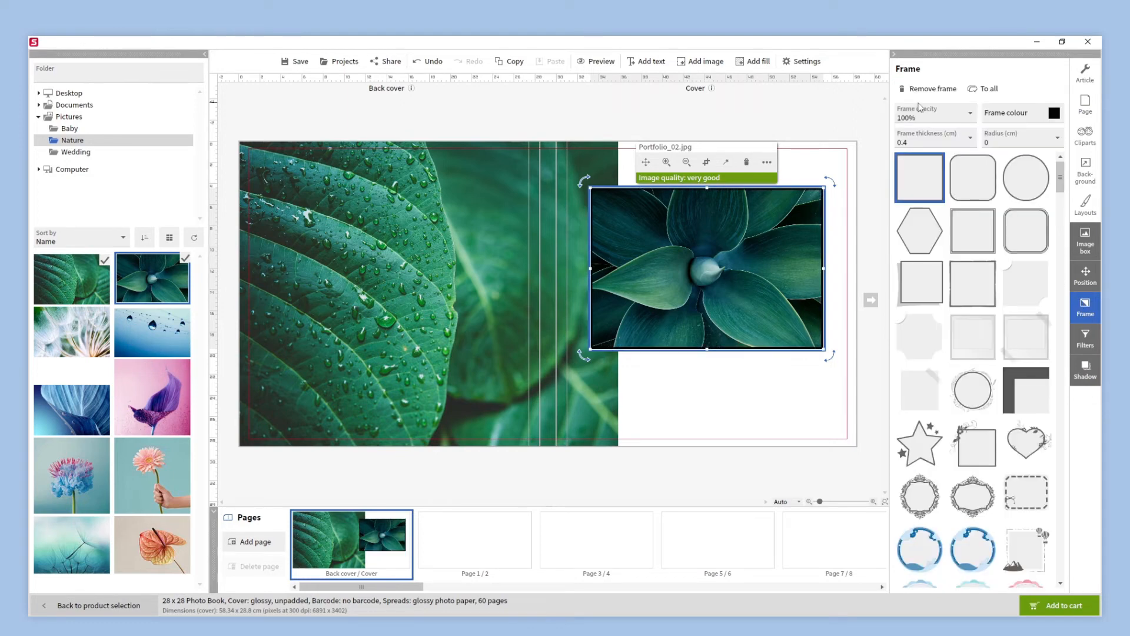
pyautogui.click(998, 115)
pyautogui.click(955, 144)
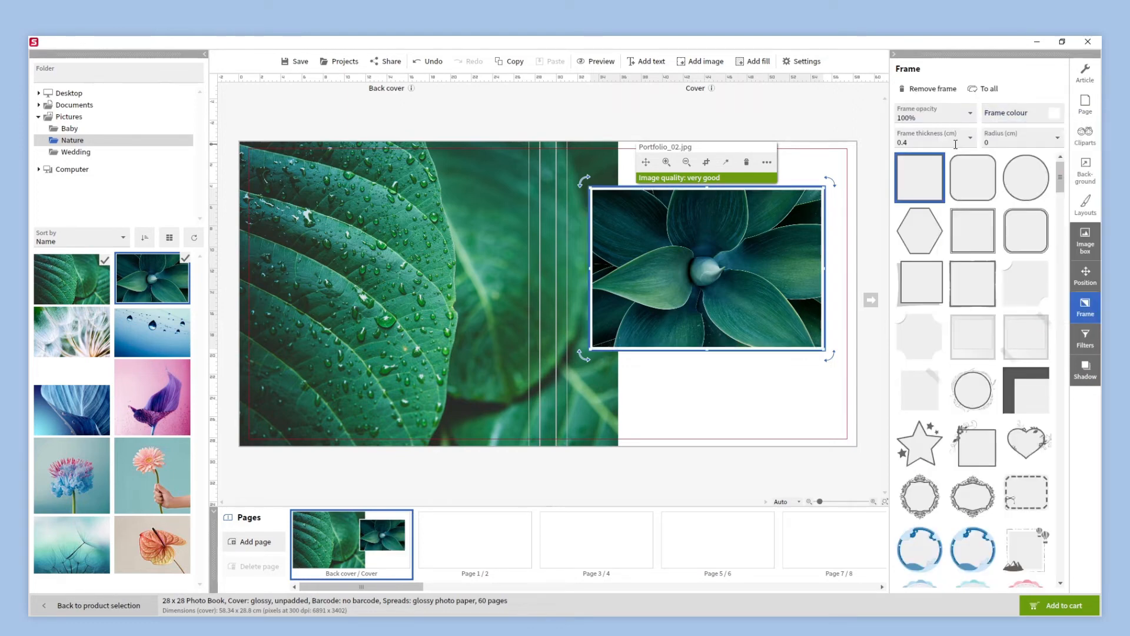
pyautogui.click(870, 362)
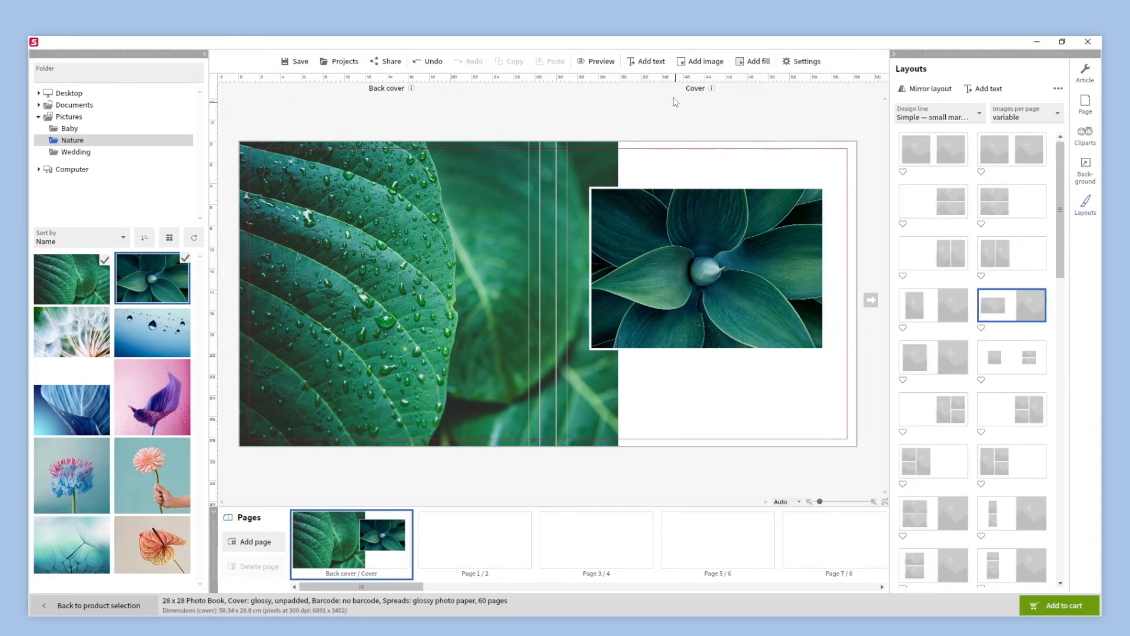
# Add the title "Nature" below the succulent photo on the front cover, aligned with the photo's right edge.
pyautogui.click(646, 61)
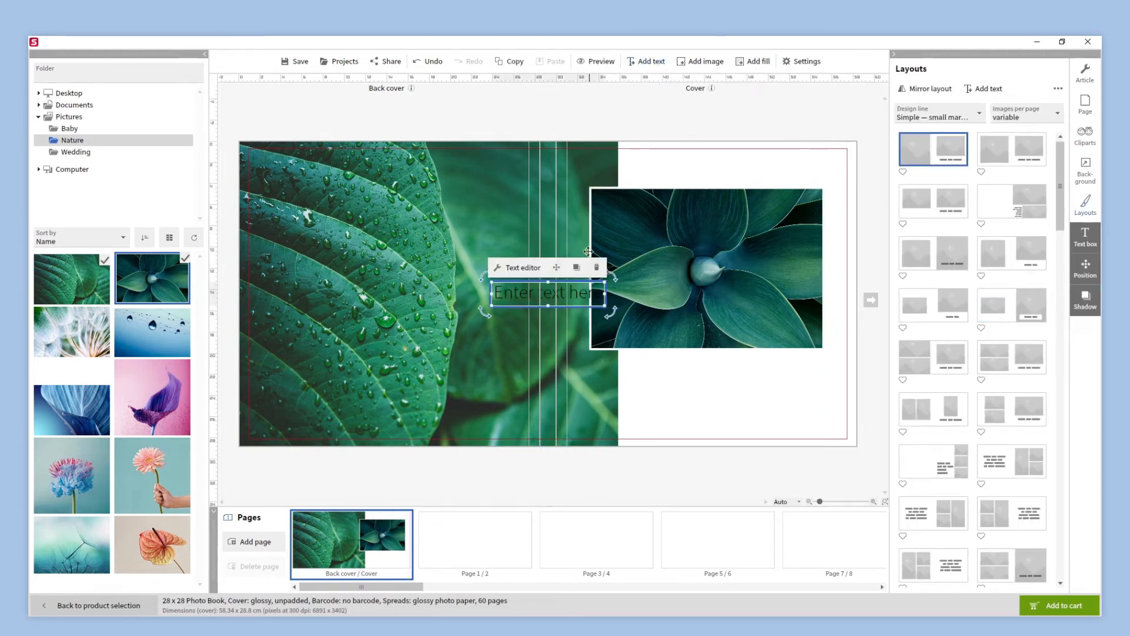
pyautogui.moveTo(576, 288); pyautogui.dragTo(801, 371)
pyautogui.click(796, 369)
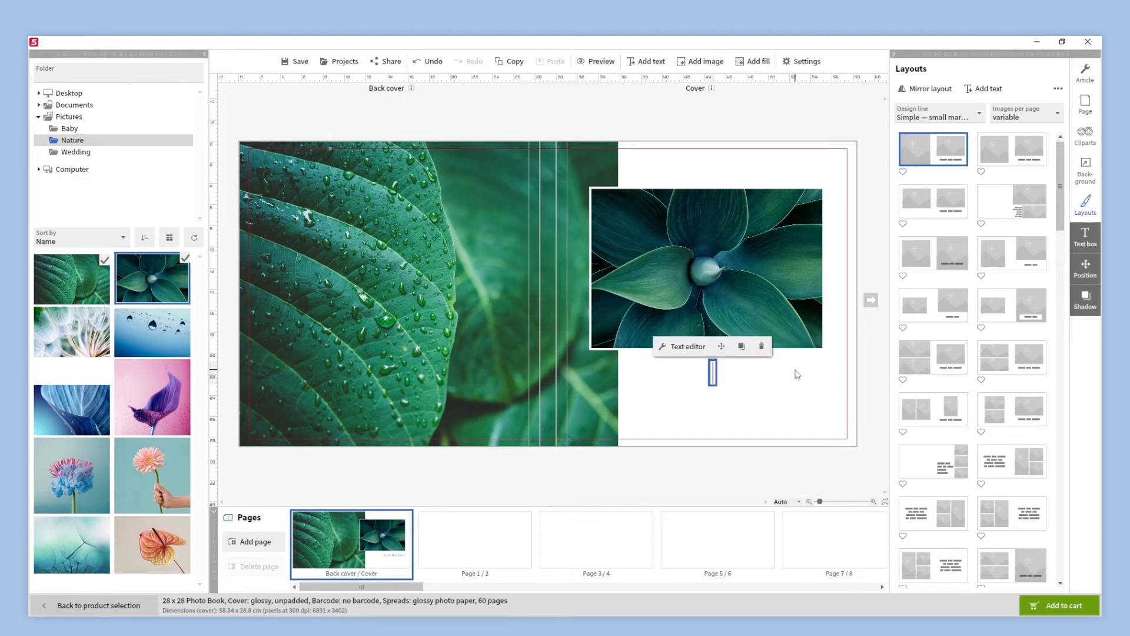
pyautogui.write('Nature')
pyautogui.press('Escape')
pyautogui.moveTo(757, 370); pyautogui.dragTo(813, 369)
# Format the cover title "Nature" in Source Sans Pro at 48 pt.
pyautogui.click(1085, 238)
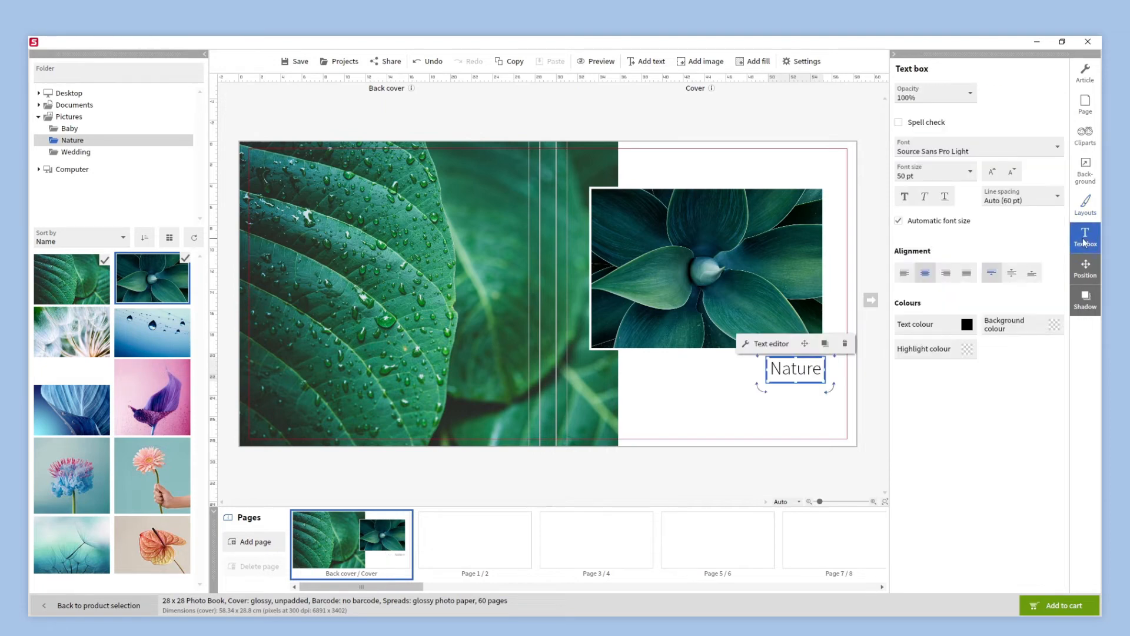
pyautogui.click(1001, 147)
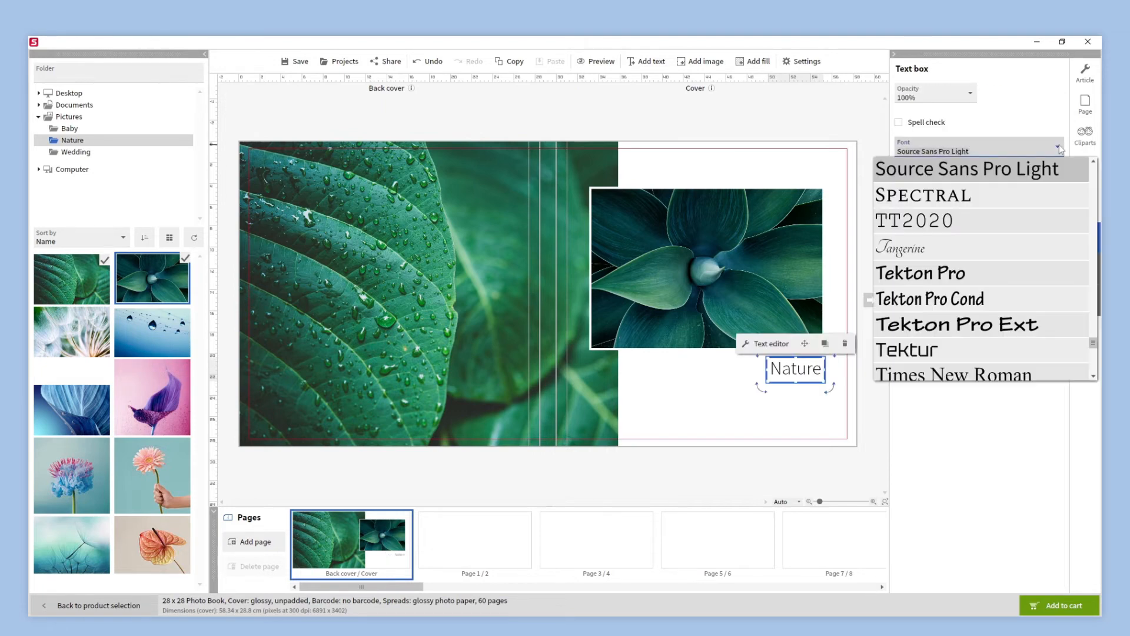
pyautogui.scroll(1, 1001, 177)
pyautogui.click(1004, 167)
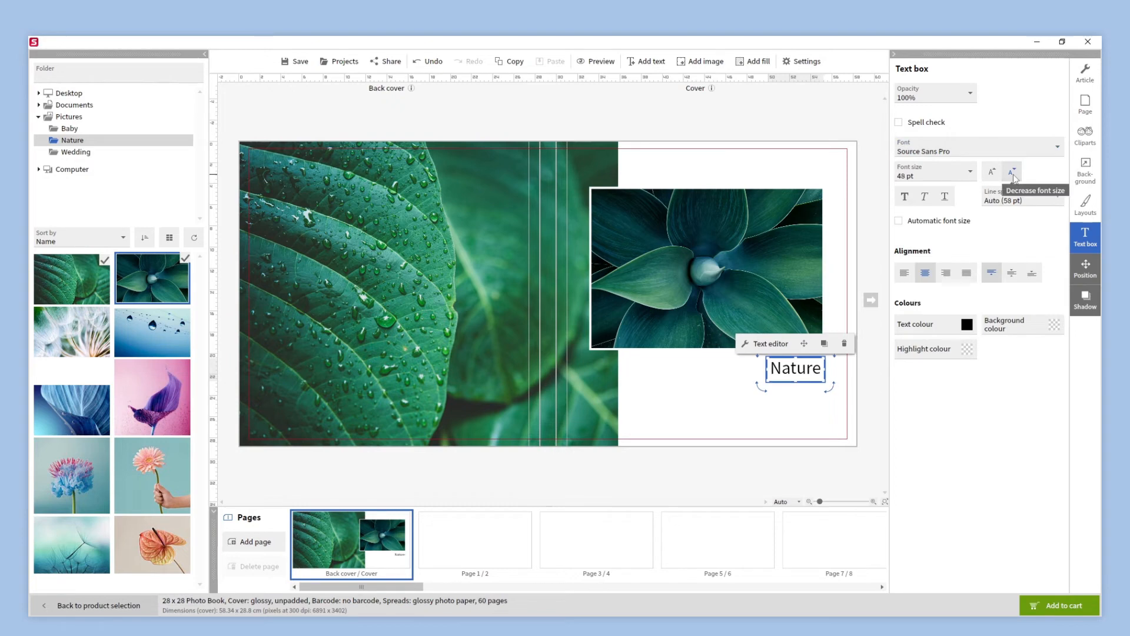
pyautogui.click(876, 405)
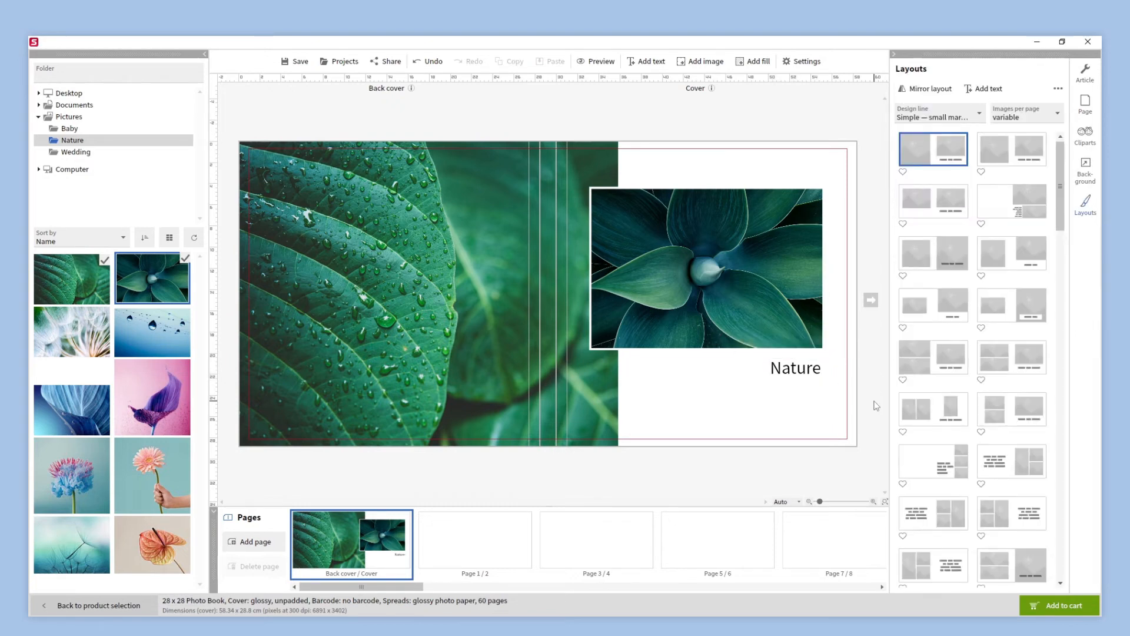
# Try a light blue colour, a light blue gradient and a light grey texture as the background of pages 1/2, and delete it.
pyautogui.click(495, 539)
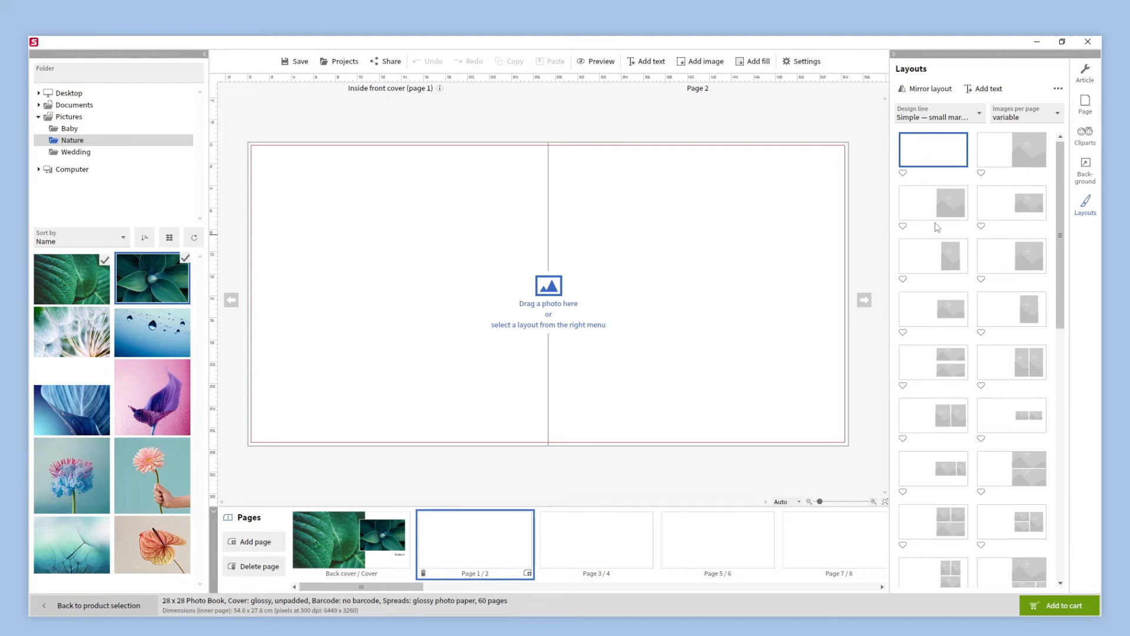
pyautogui.click(1077, 170)
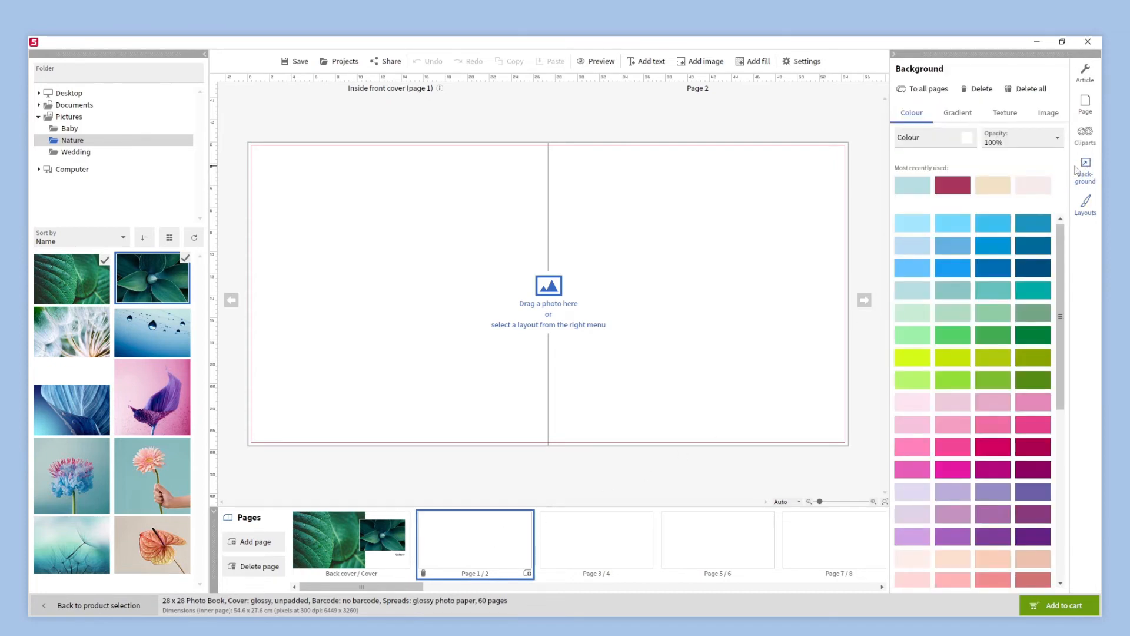
pyautogui.click(901, 183)
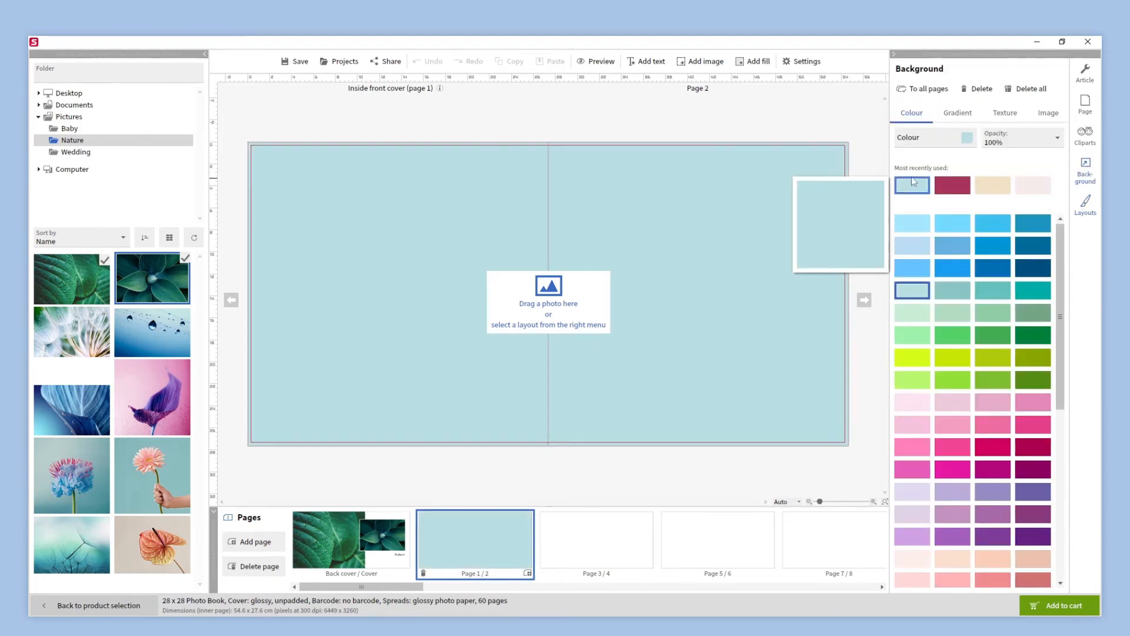
pyautogui.click(952, 115)
pyautogui.click(911, 211)
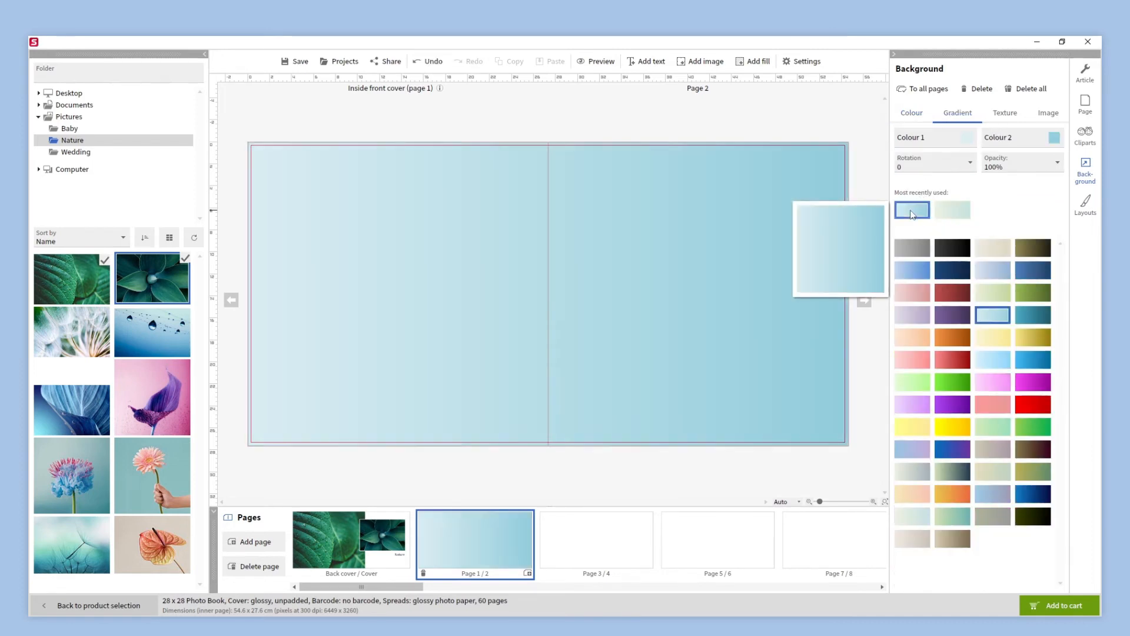
pyautogui.click(1005, 114)
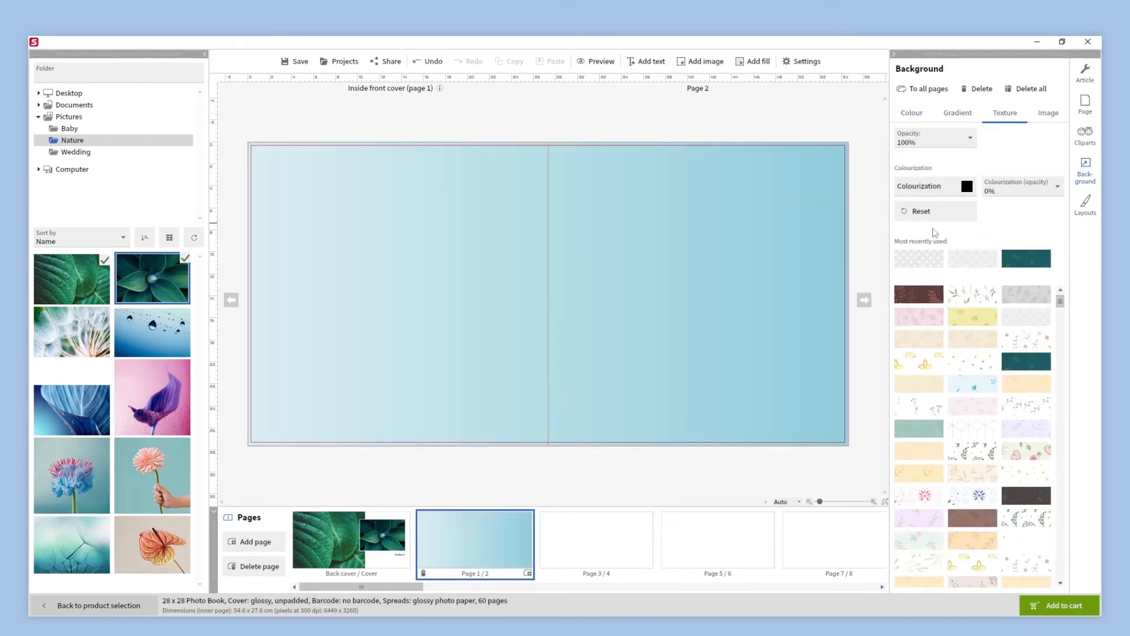
pyautogui.click(919, 259)
pyautogui.click(1053, 116)
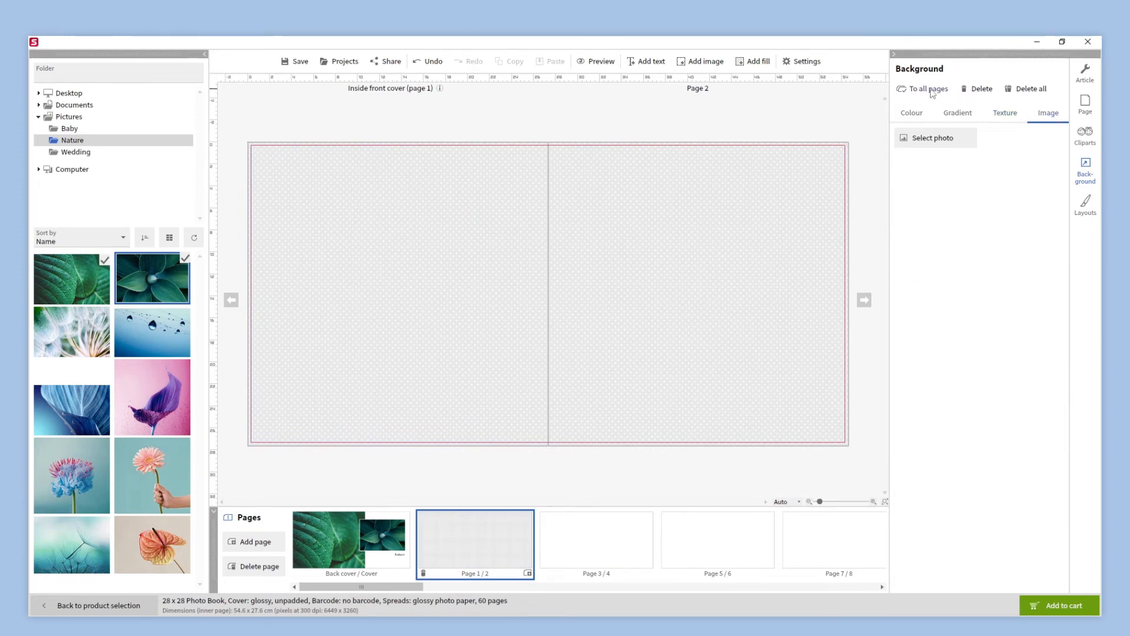
pyautogui.click(981, 89)
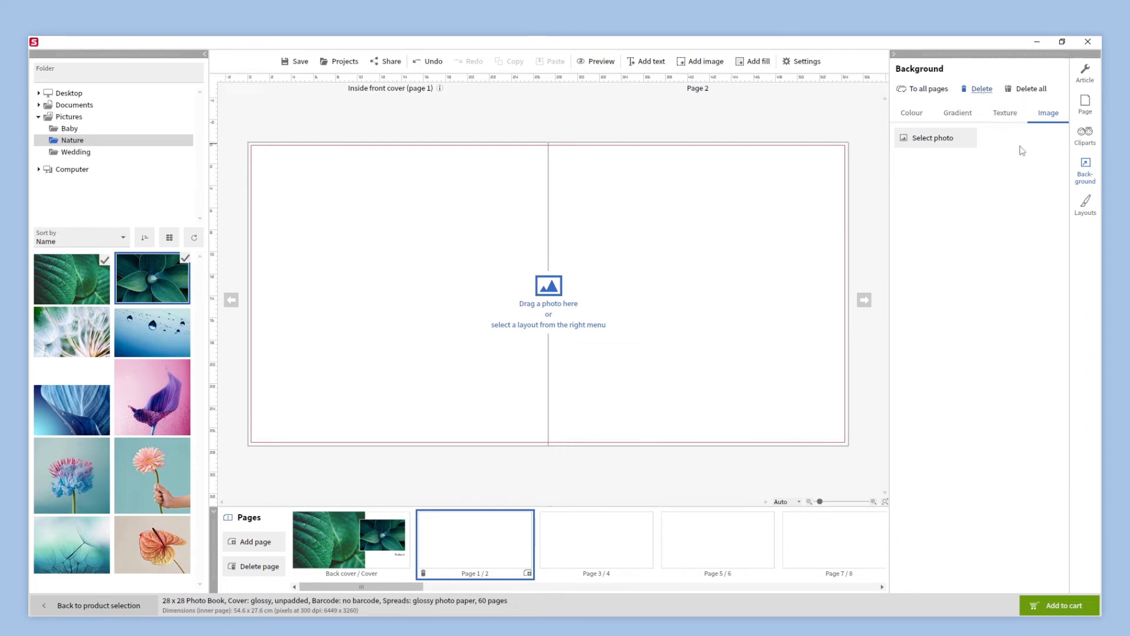
# Apply a layout with one full-page photo on page 2 and fill it with the dandelion photo.
pyautogui.click(1083, 209)
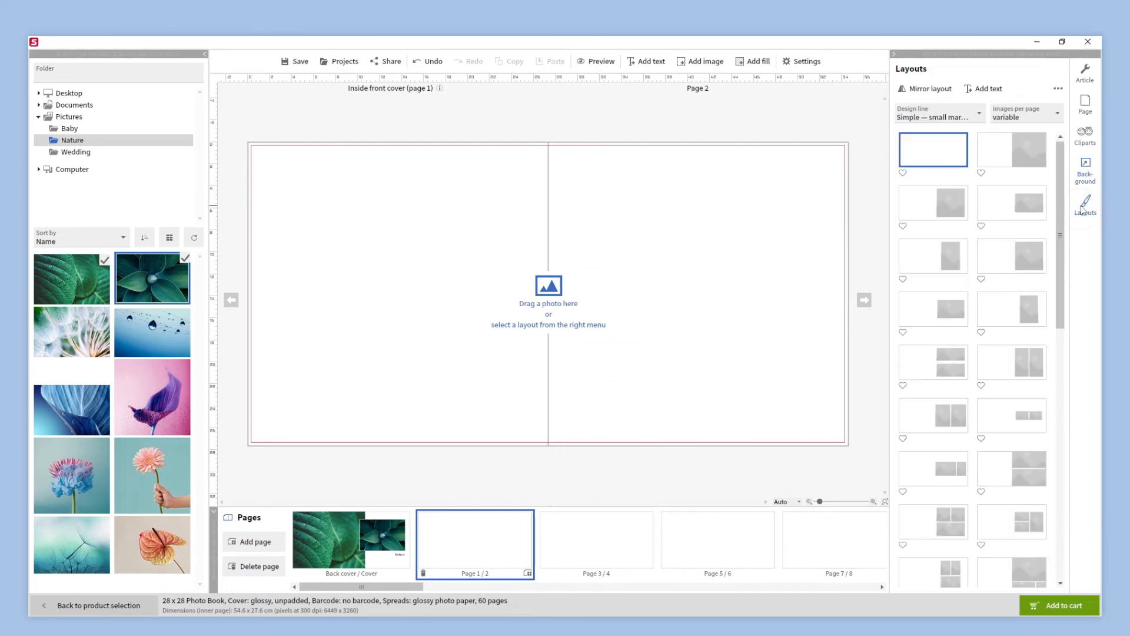
pyautogui.click(1039, 159)
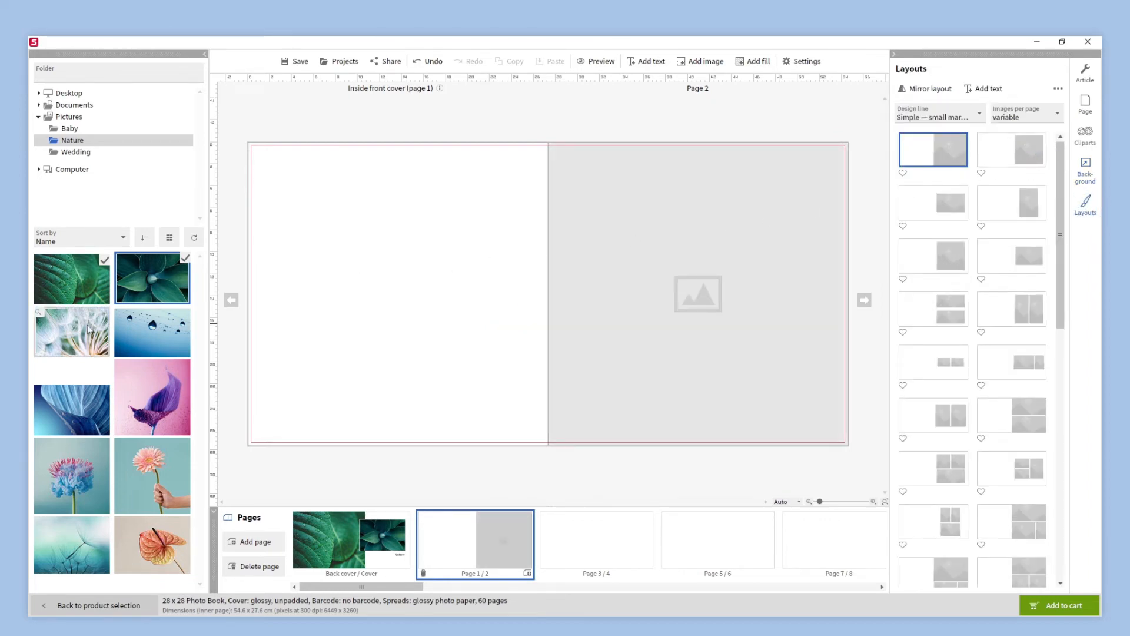
pyautogui.moveTo(76, 331); pyautogui.dragTo(664, 273)
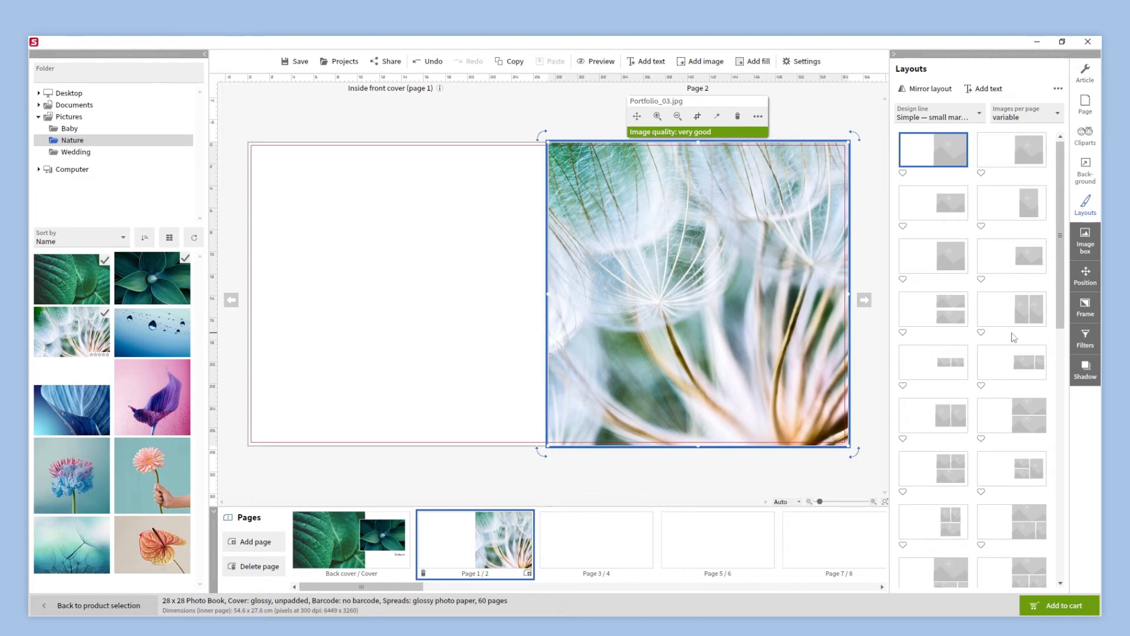
# Set the saturation of the dandelion photo on page 2 to 100.
pyautogui.click(1077, 344)
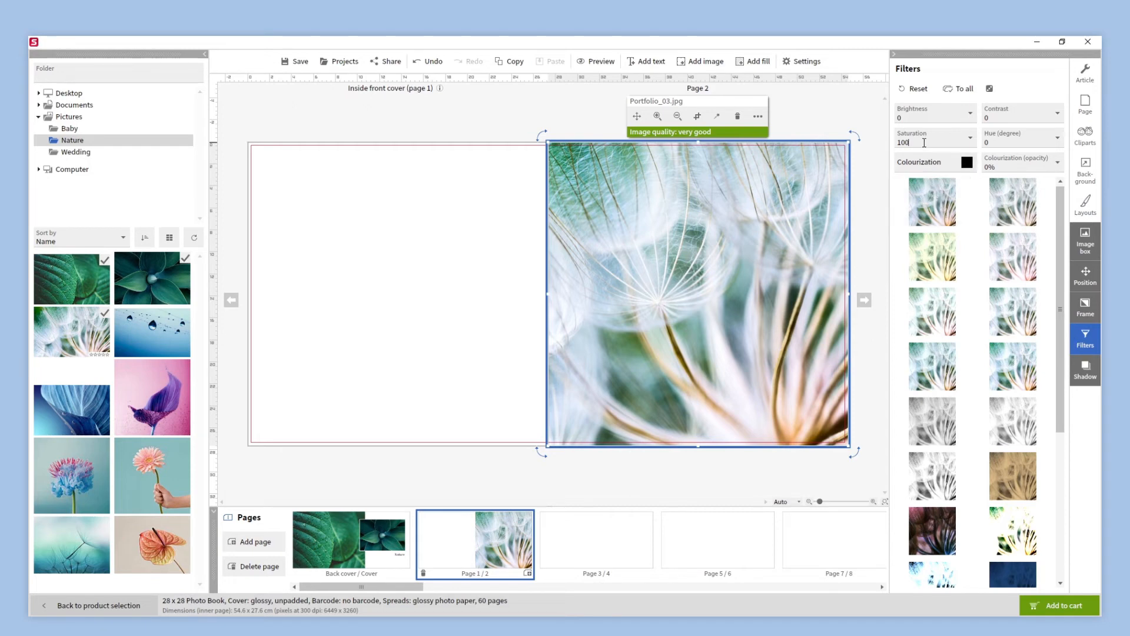
pyautogui.click(880, 217)
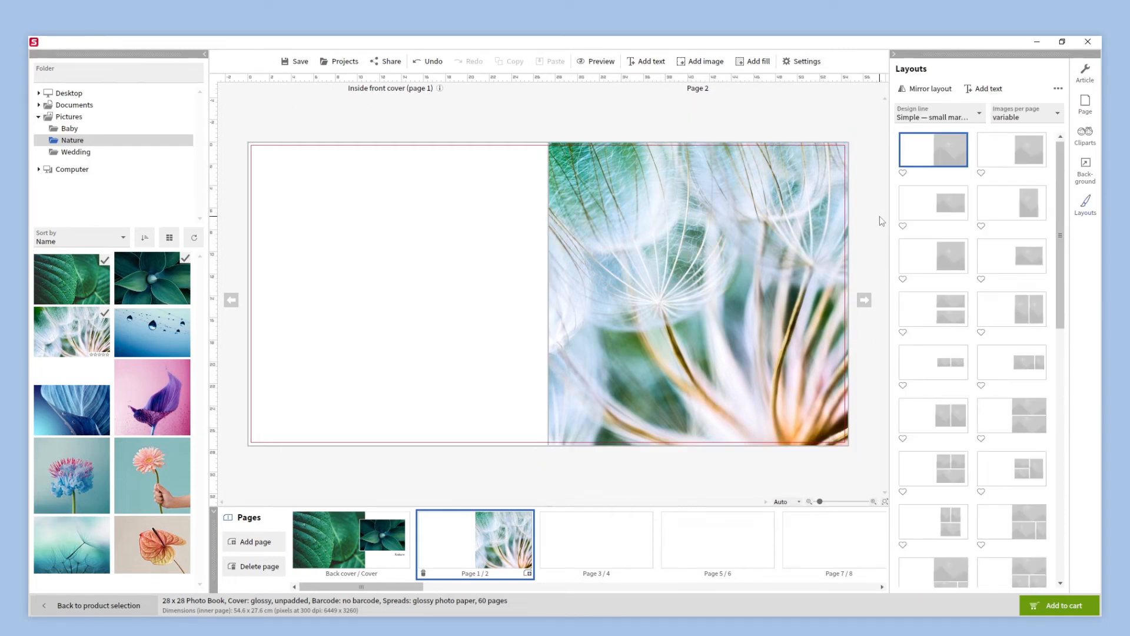
# Apply the layout with two stacked small photos and one large photo to pages 3/4, filled with the water drop, blue leaf and purple flower photos.
pyautogui.click(606, 516)
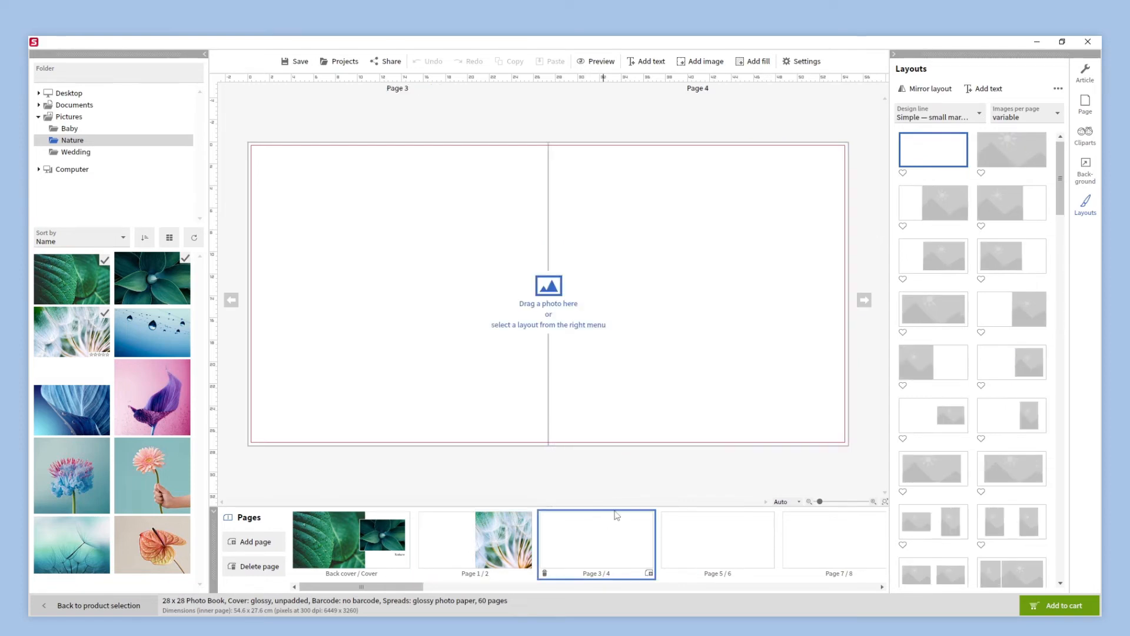
pyautogui.moveTo(1061, 164); pyautogui.dragTo(1060, 252)
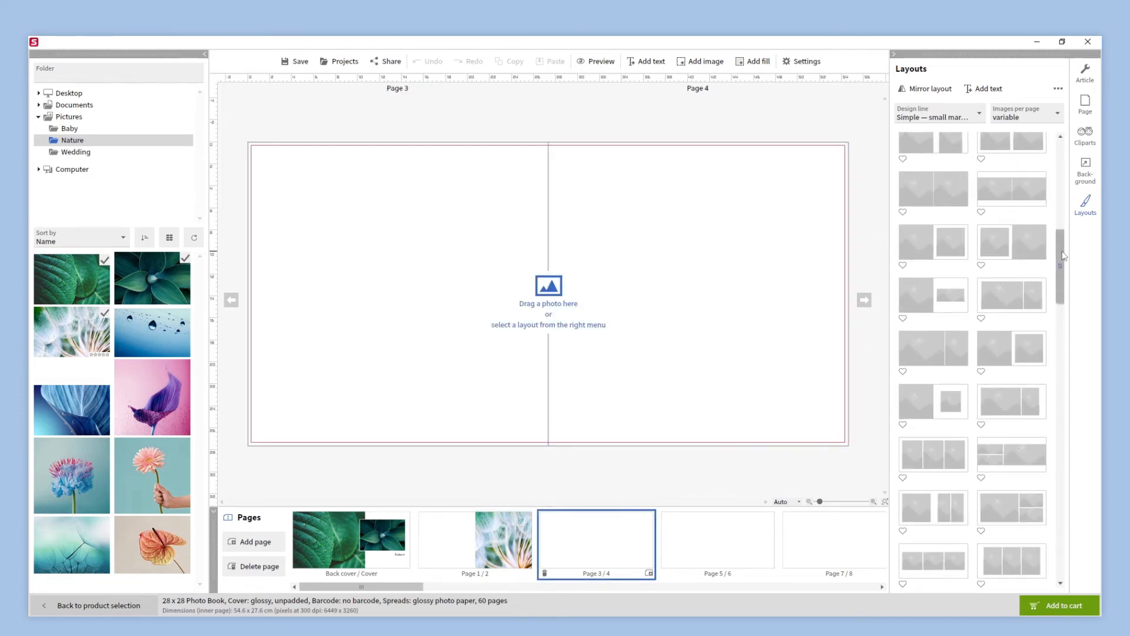
pyautogui.click(1022, 467)
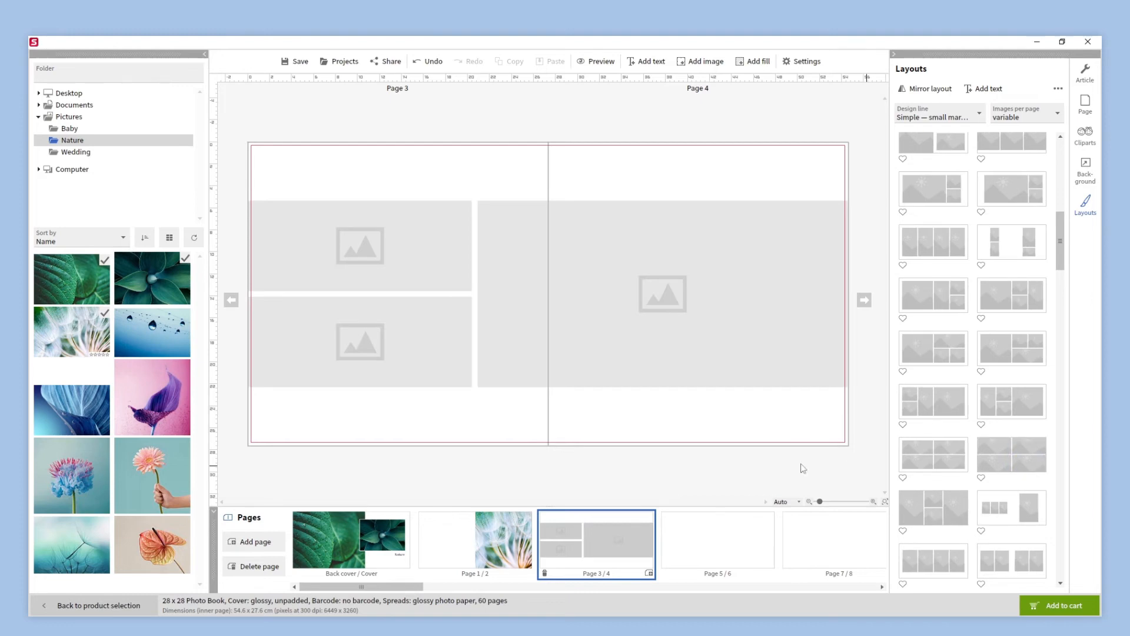
pyautogui.moveTo(191, 346); pyautogui.dragTo(357, 254)
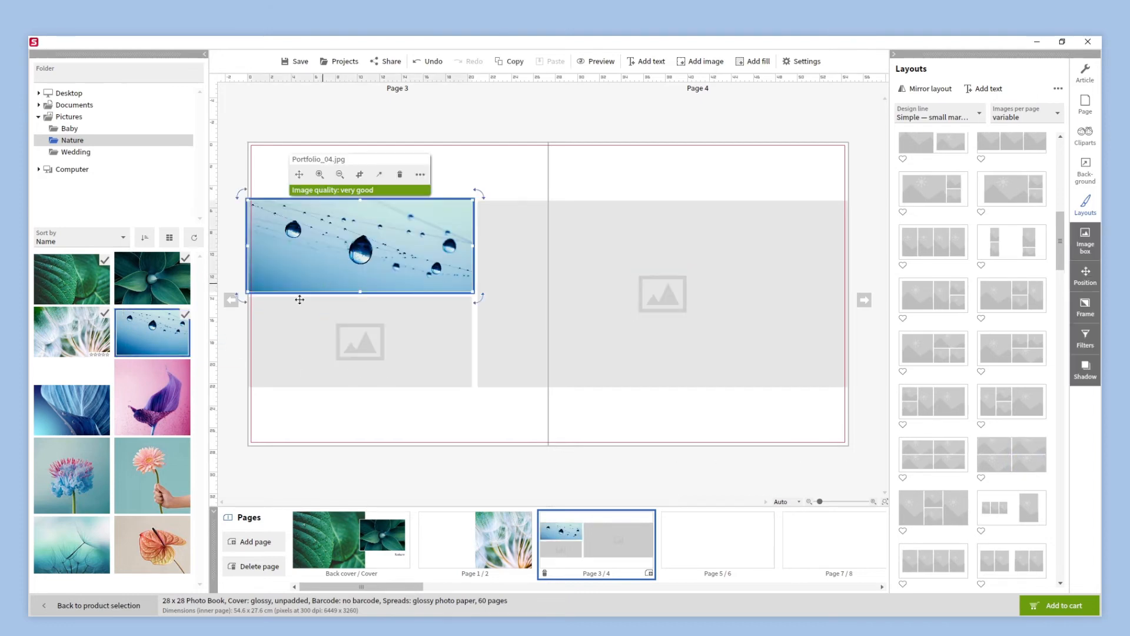
pyautogui.moveTo(71, 409); pyautogui.dragTo(328, 343)
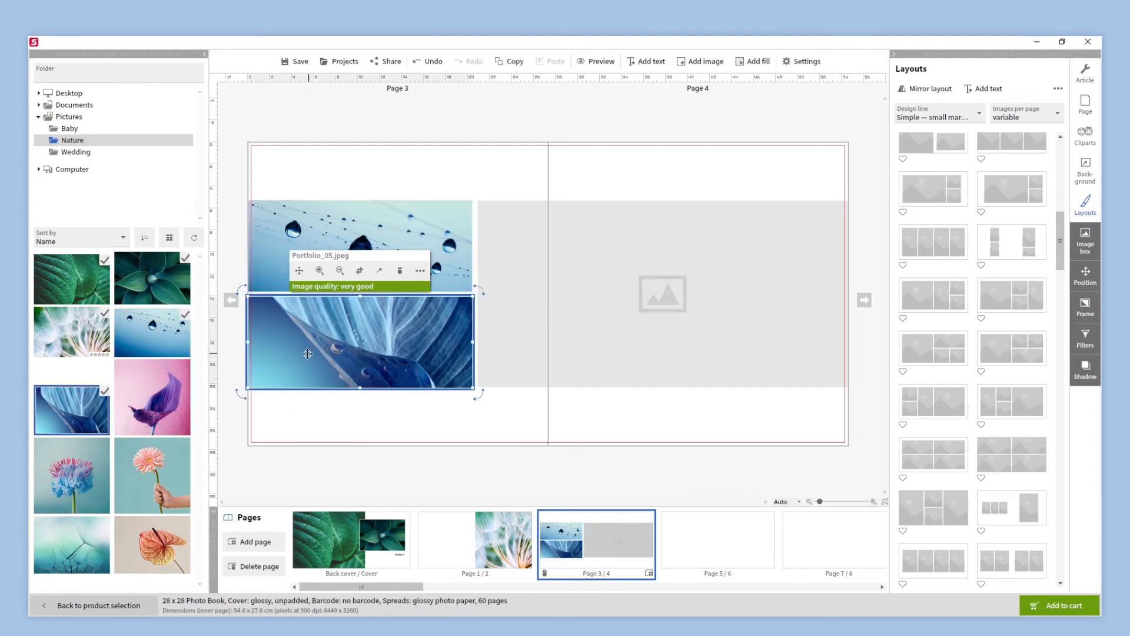
pyautogui.moveTo(152, 397); pyautogui.dragTo(618, 301)
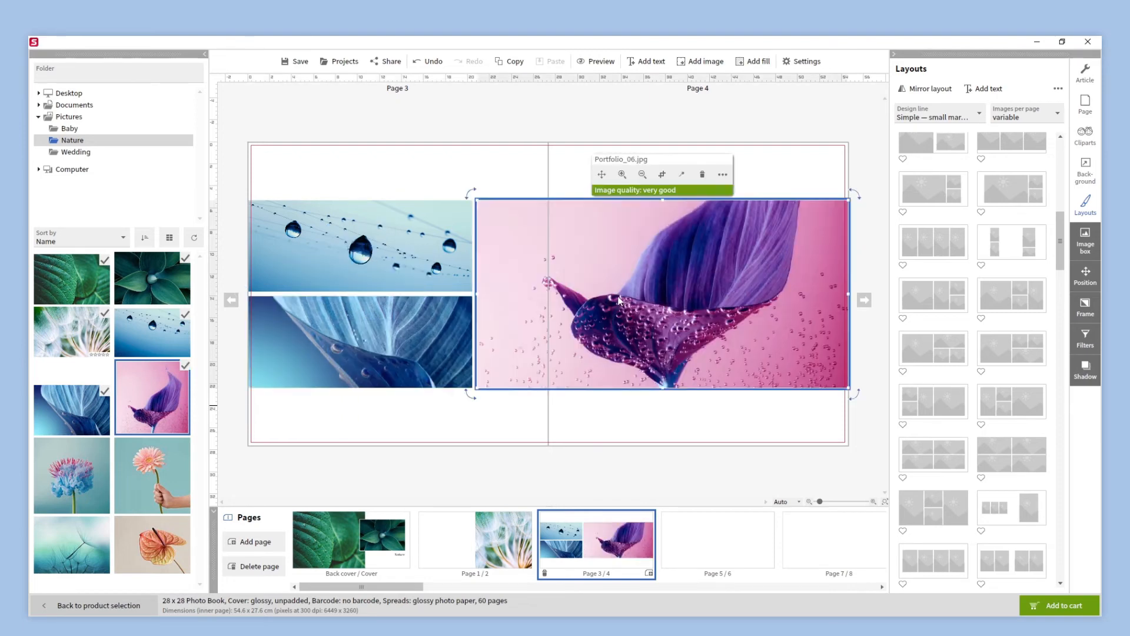
# Resize the purple flower photo to 17 x 17 cm and zoom out the picture inside its box.
pyautogui.click(1082, 280)
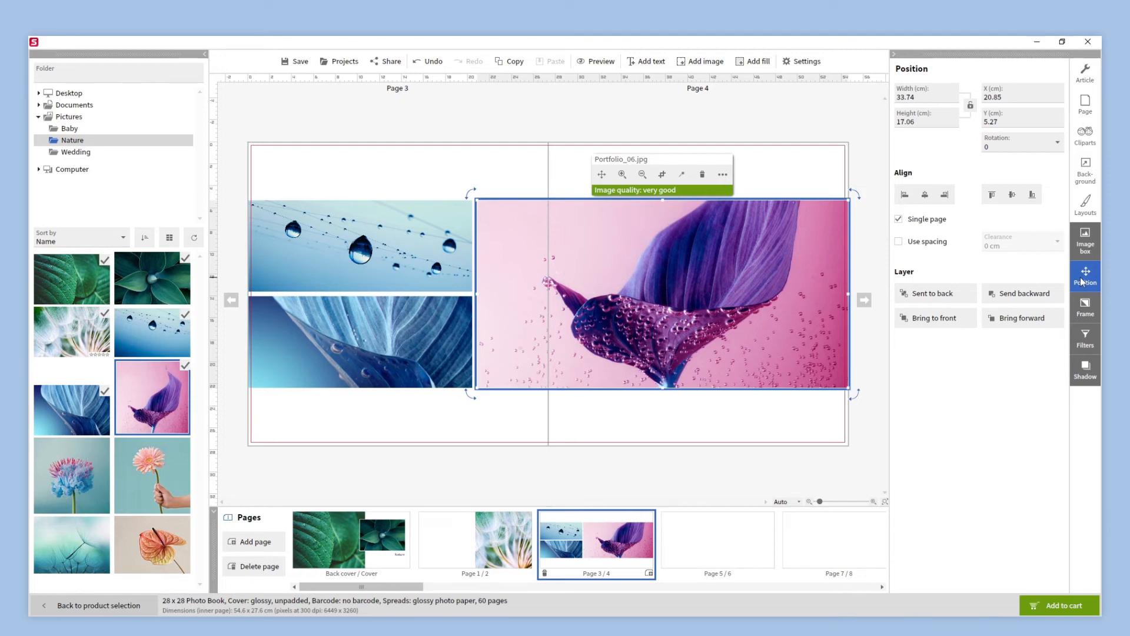
pyautogui.hotkey('ctrl', 'a')
pyautogui.write('17')
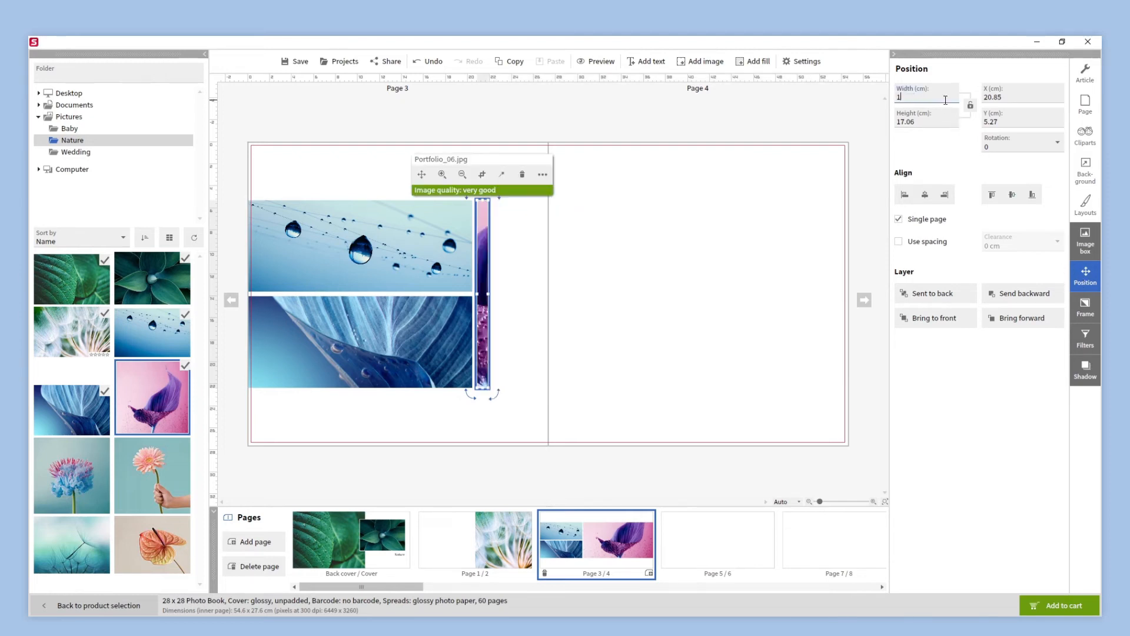
pyautogui.click(945, 121)
pyautogui.hotkey('ctrl', 'a')
pyautogui.write('17')
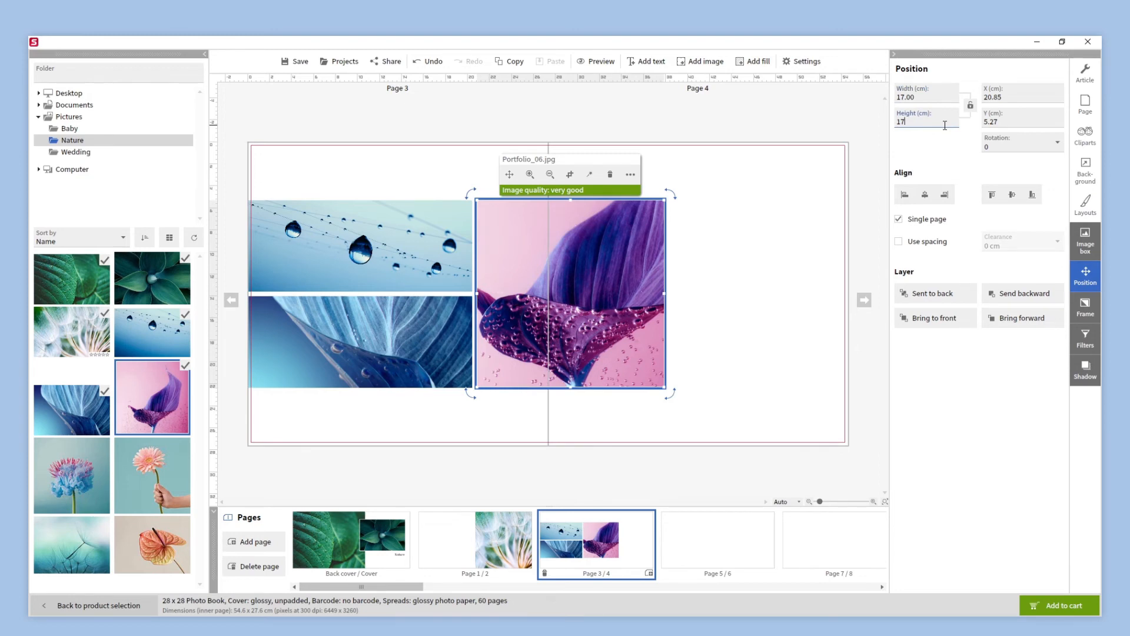
pyautogui.click(554, 178)
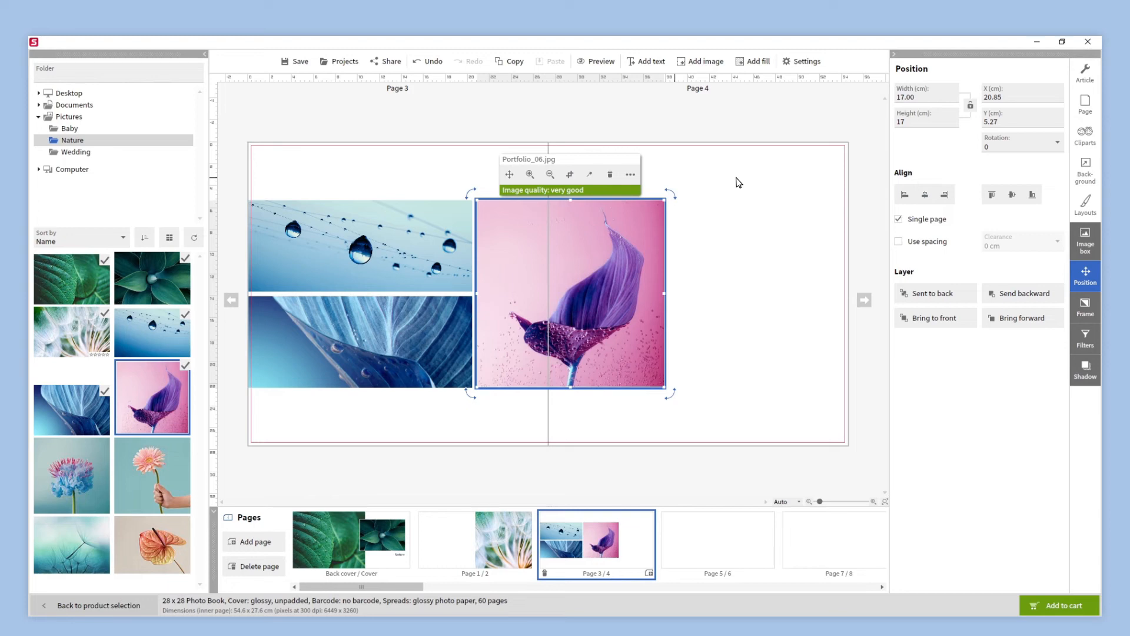
# Centre the purple flower photo horizontally and vertically on page 4.
pyautogui.click(924, 196)
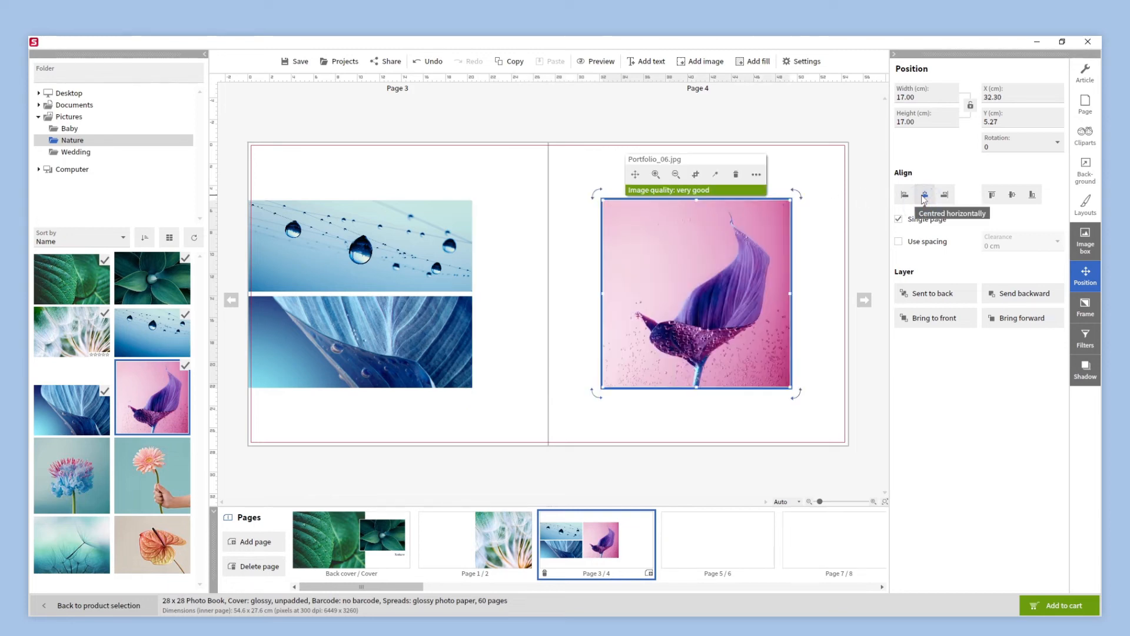
pyautogui.click(1012, 195)
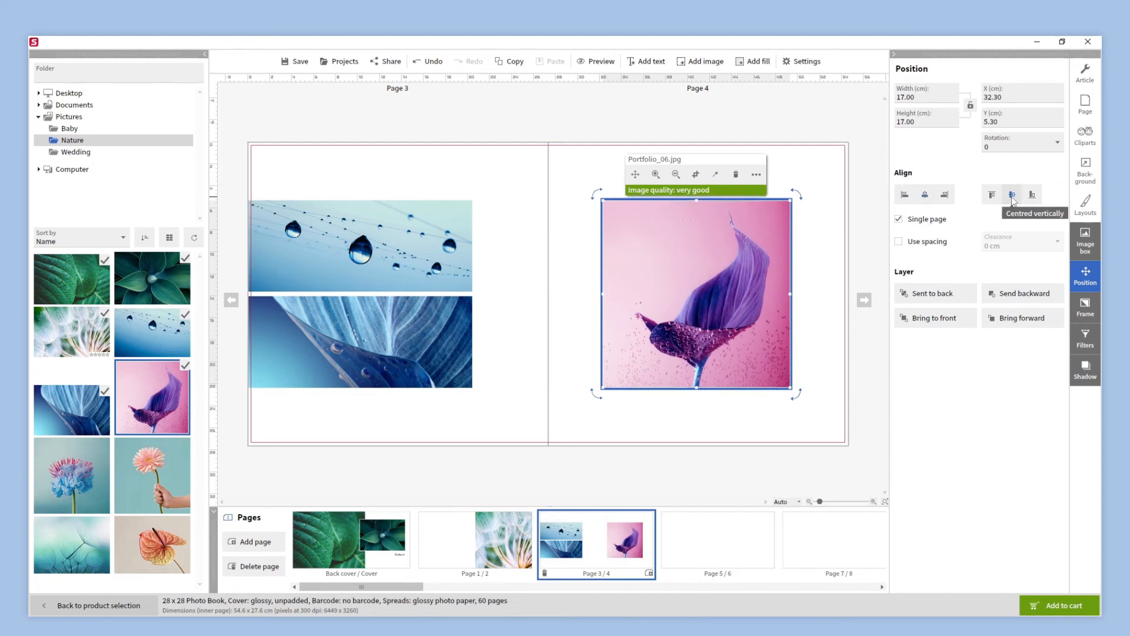
pyautogui.click(880, 257)
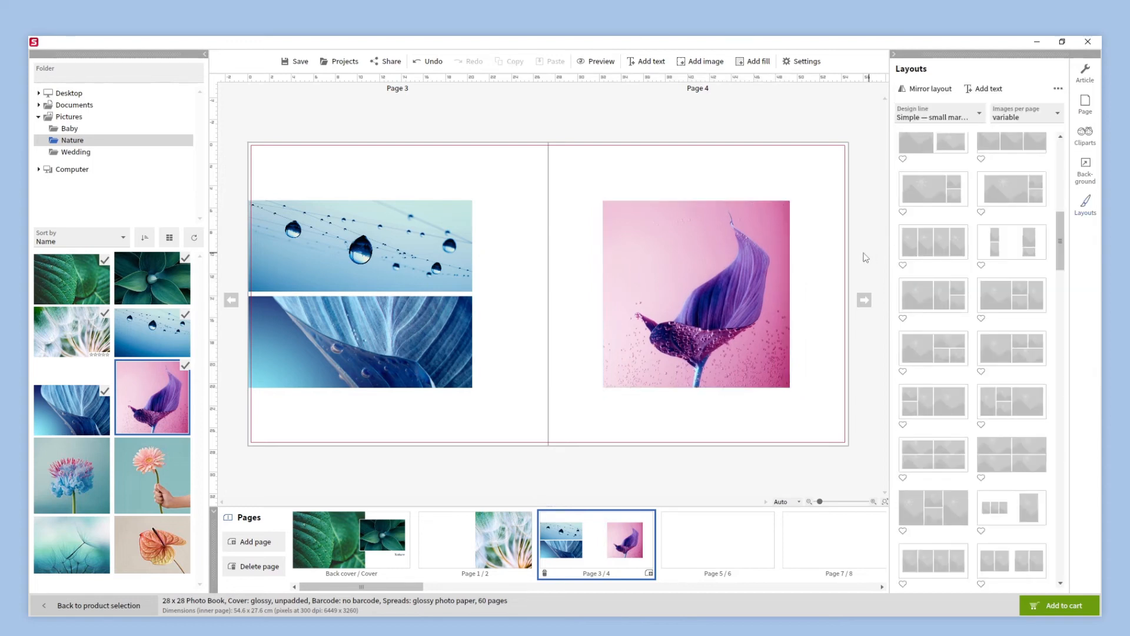
# Centre the water drop and blue leaf photos horizontally on page 3 as a group.
pyautogui.moveTo(477, 178); pyautogui.dragTo(316, 409)
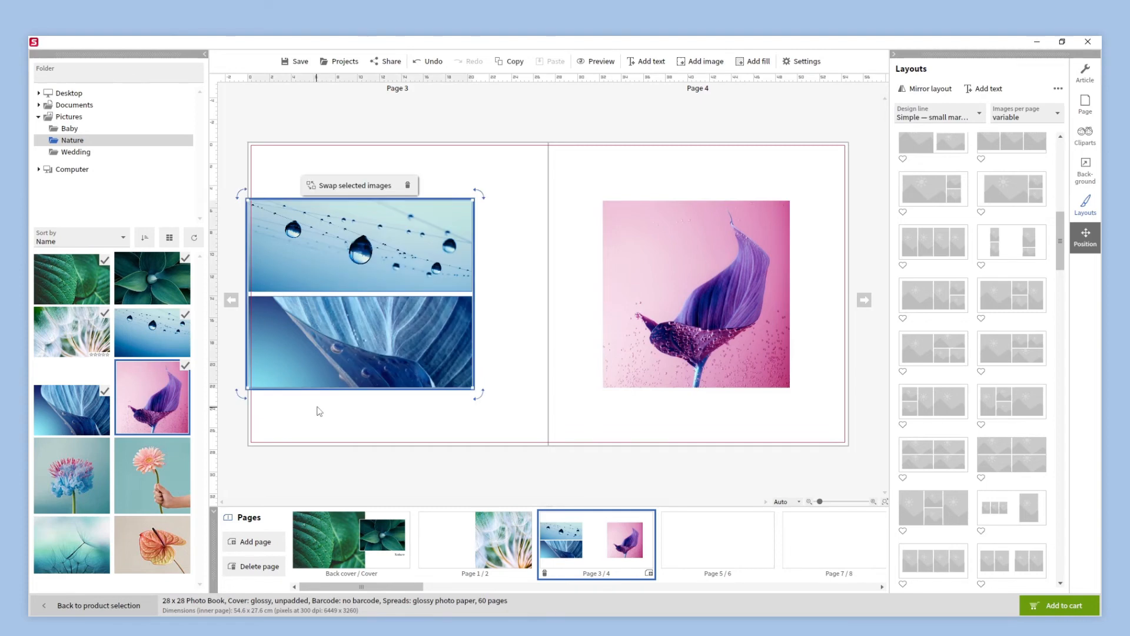
pyautogui.click(1083, 236)
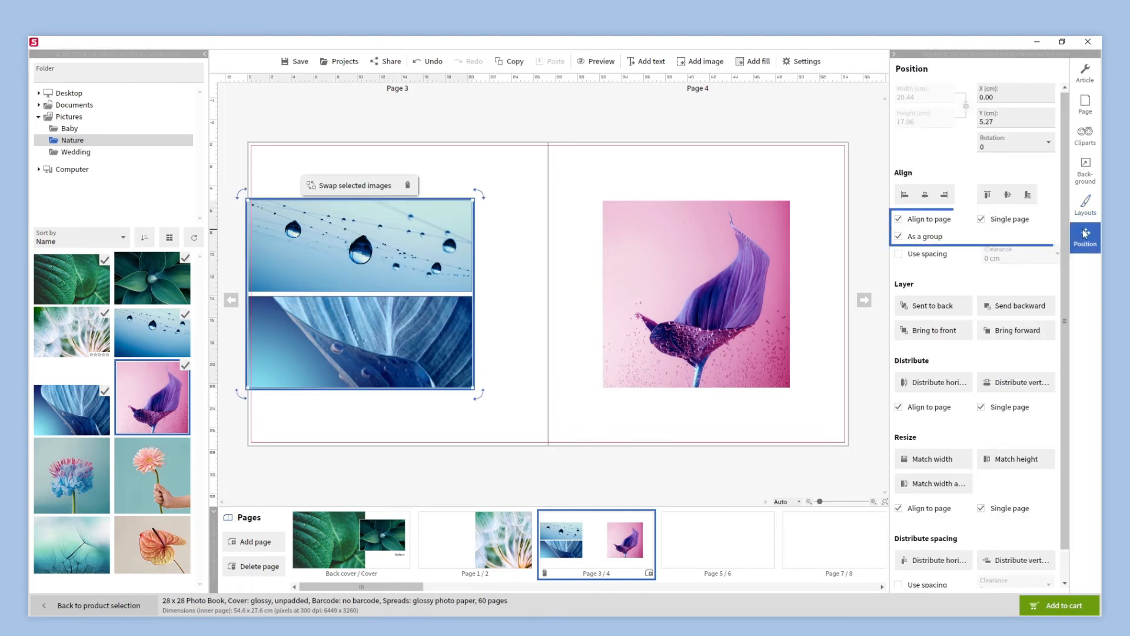
pyautogui.click(925, 194)
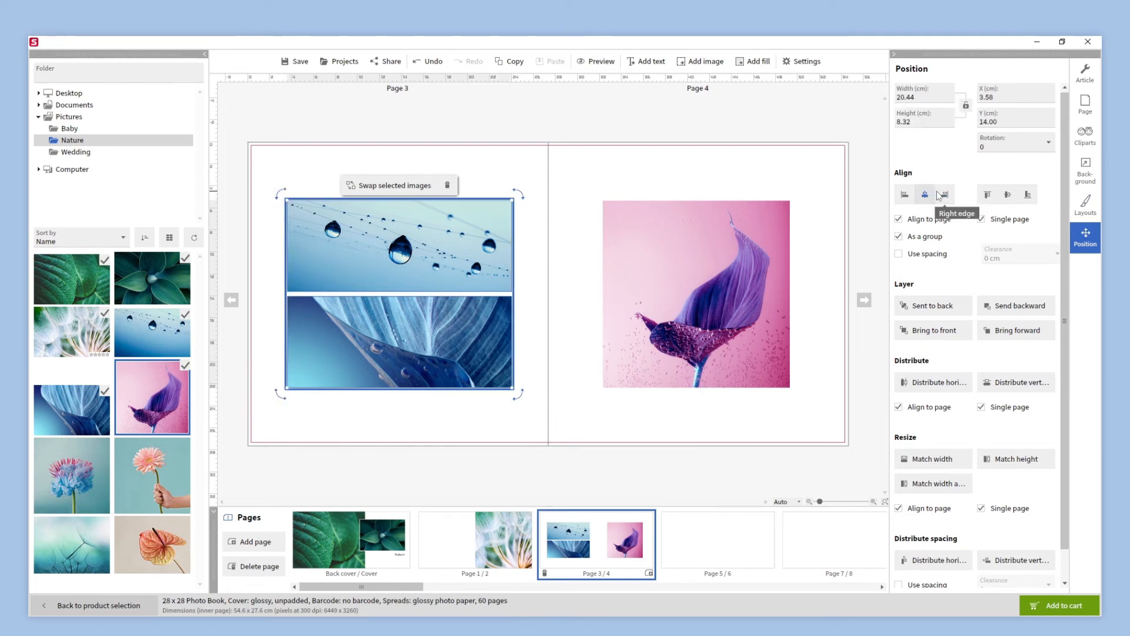
pyautogui.click(881, 244)
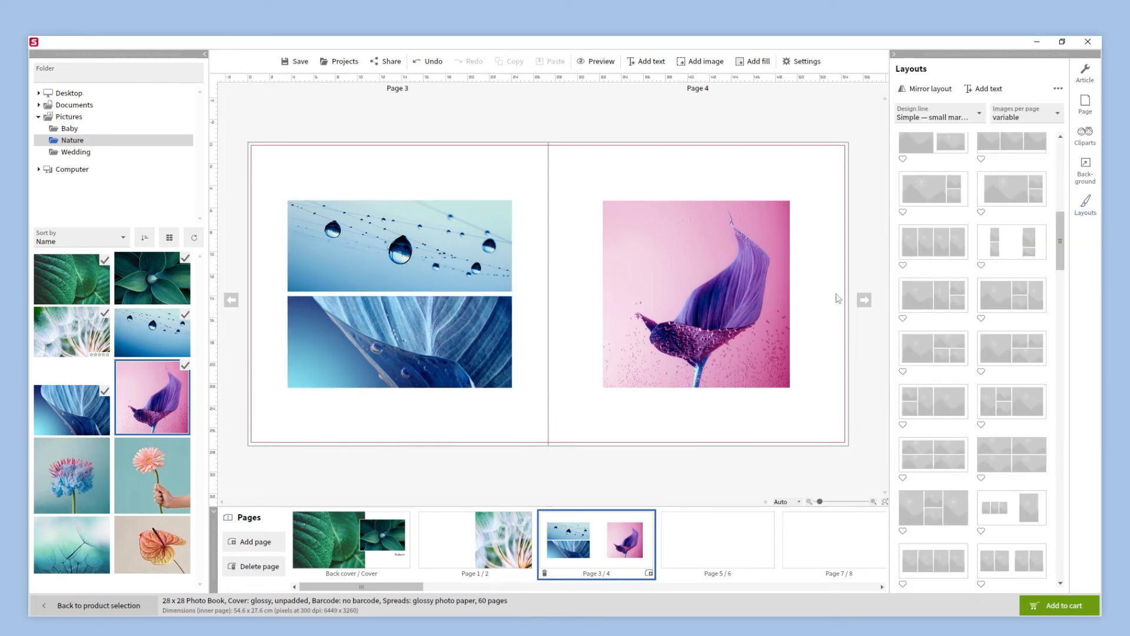
# Add an empty image box to pages 5/6 and set its size to 20 x 20 cm.
pyautogui.click(677, 526)
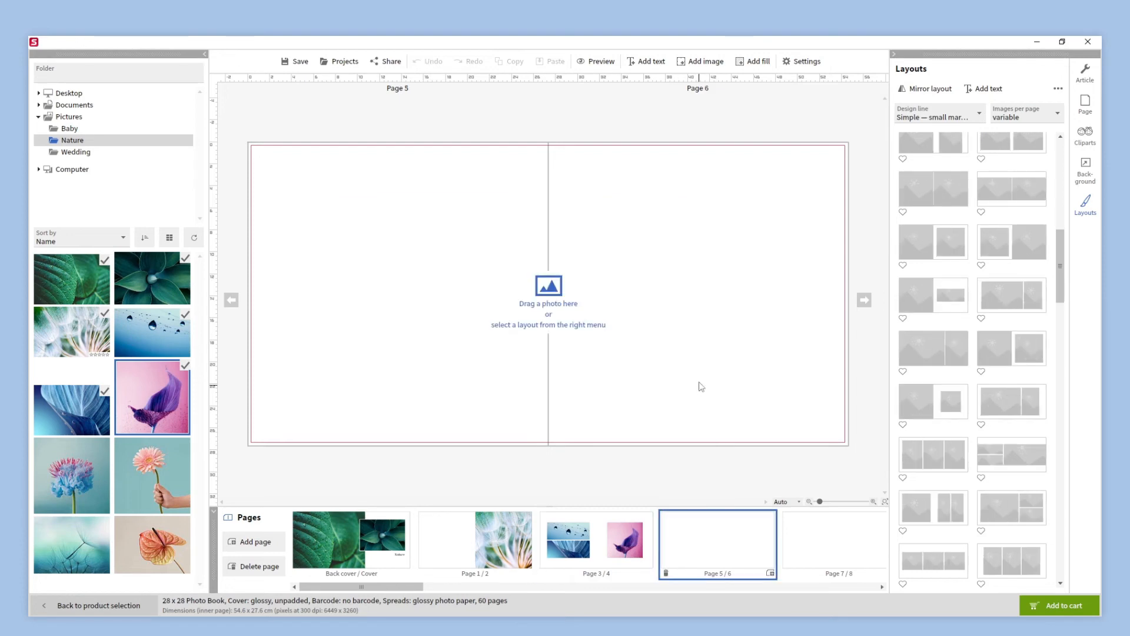
pyautogui.click(701, 62)
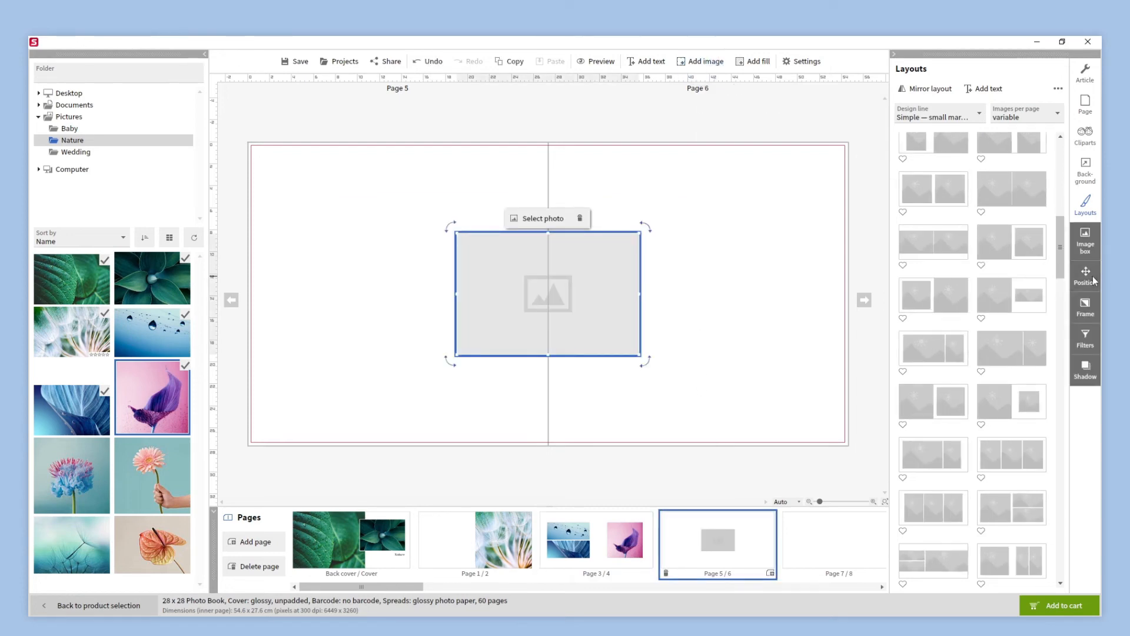
pyautogui.click(1086, 277)
pyautogui.click(927, 97)
pyautogui.write('20')
pyautogui.click(930, 120)
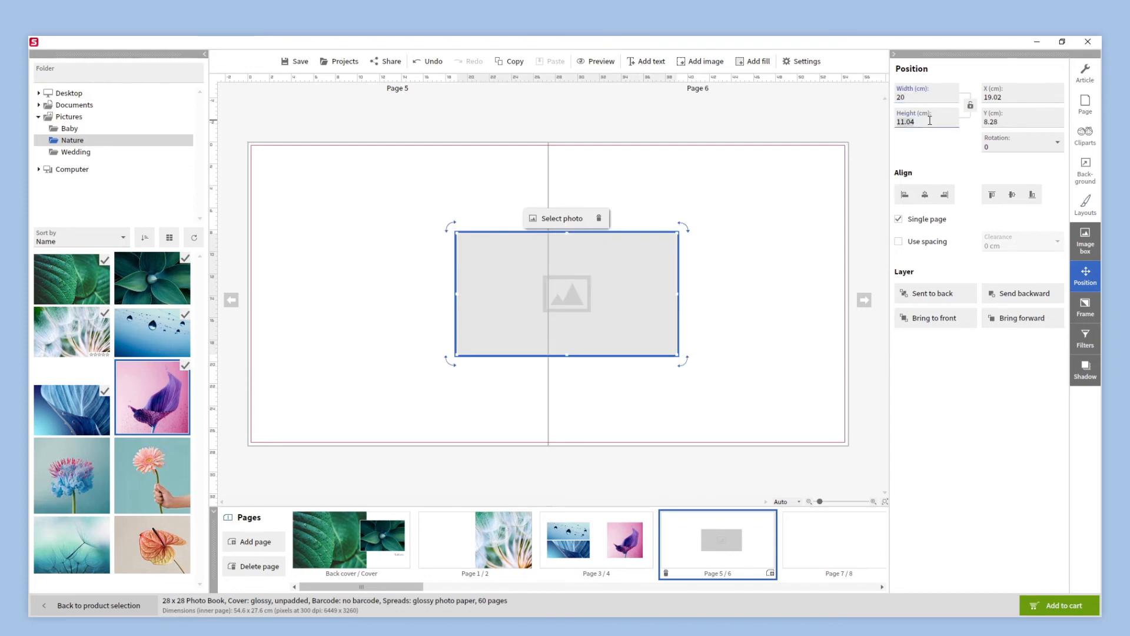
pyautogui.write('20')
# Move the image box onto page 5 and centre it horizontally and vertically on that page.
pyautogui.moveTo(557, 305); pyautogui.dragTo(391, 259)
pyautogui.click(925, 194)
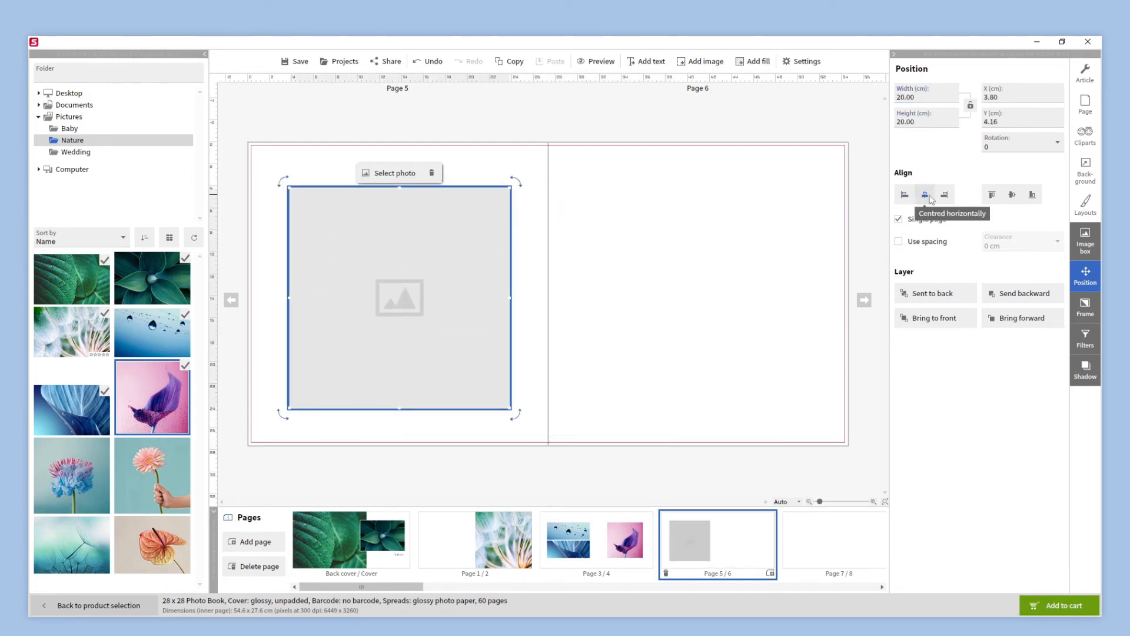
pyautogui.click(1014, 195)
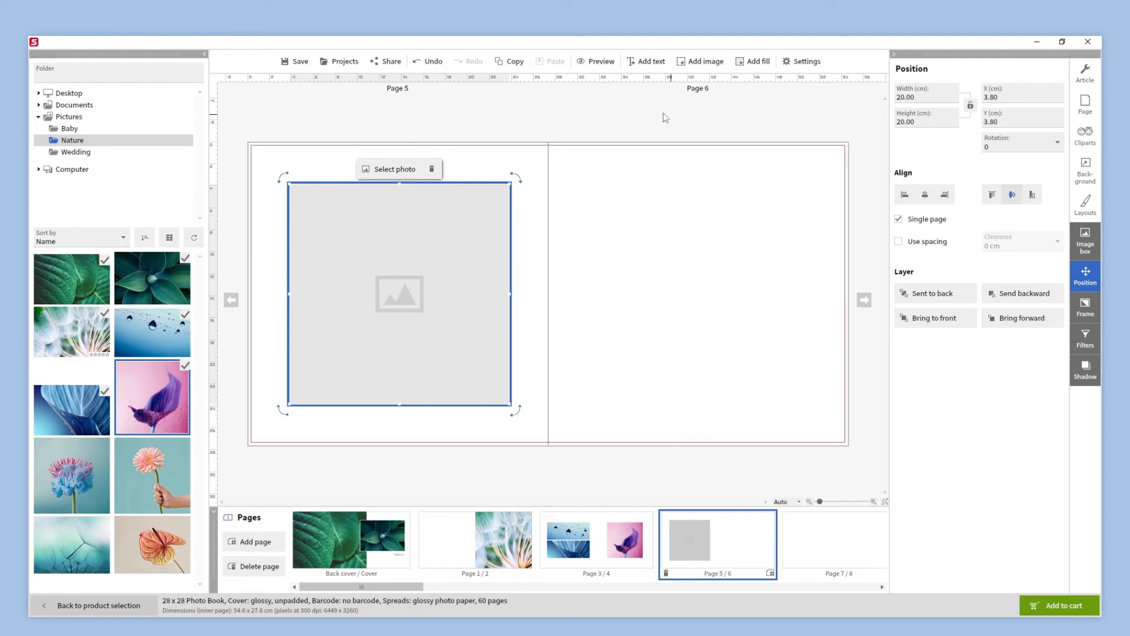
# Copy the image box on page 5, paste it onto page 6 and centre the copy horizontally on that page.
pyautogui.click(516, 62)
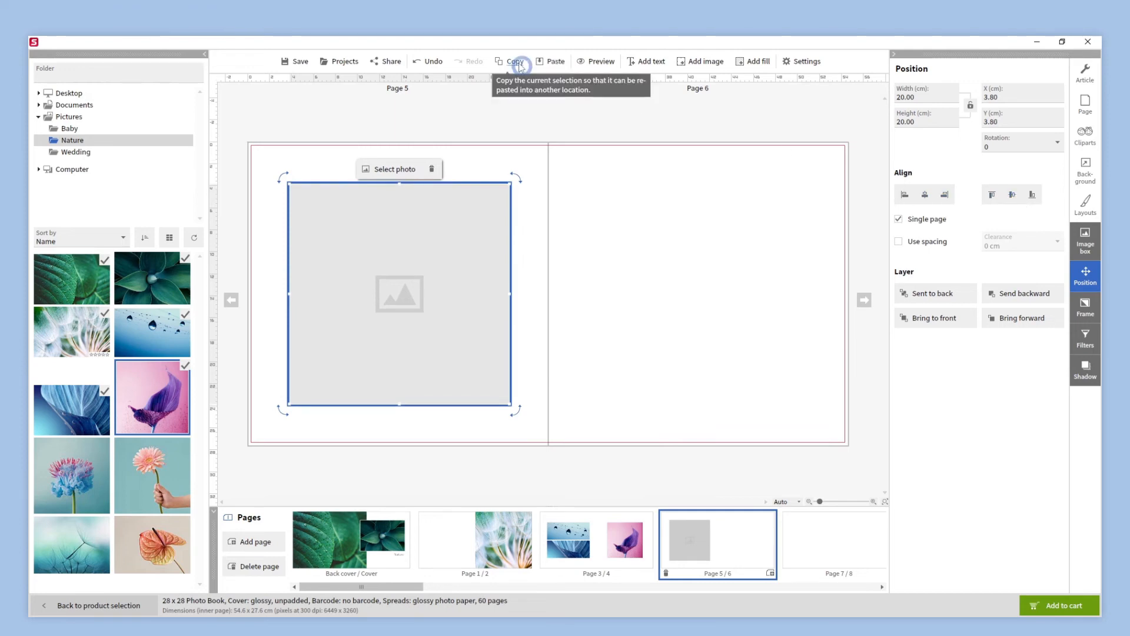
pyautogui.click(551, 62)
pyautogui.moveTo(425, 280); pyautogui.dragTo(724, 282)
pyautogui.click(924, 203)
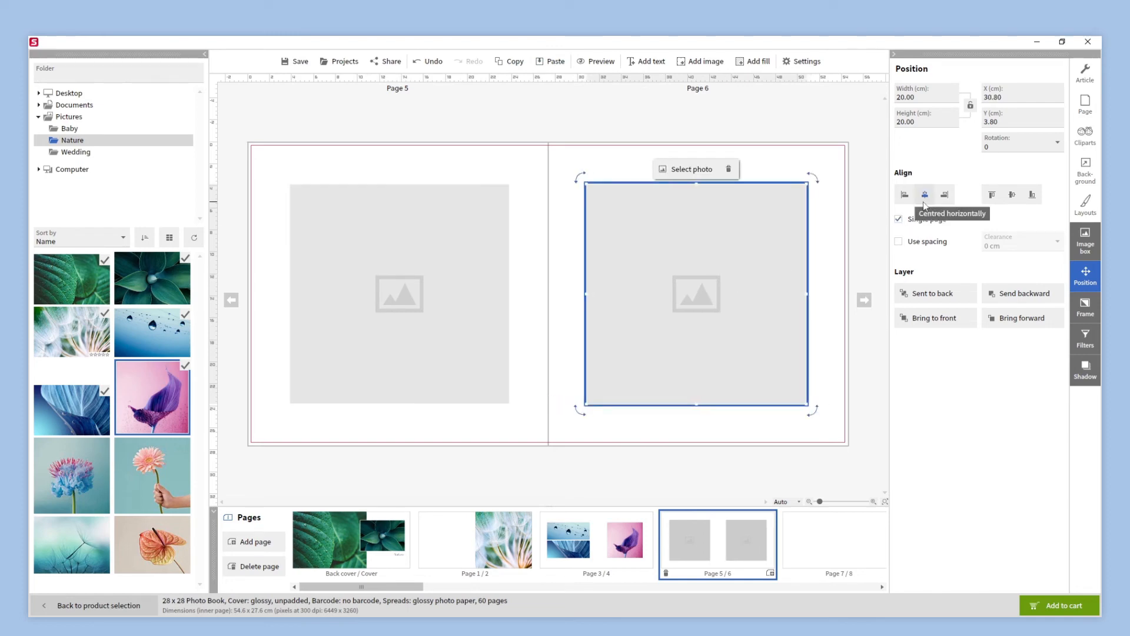
pyautogui.click(874, 357)
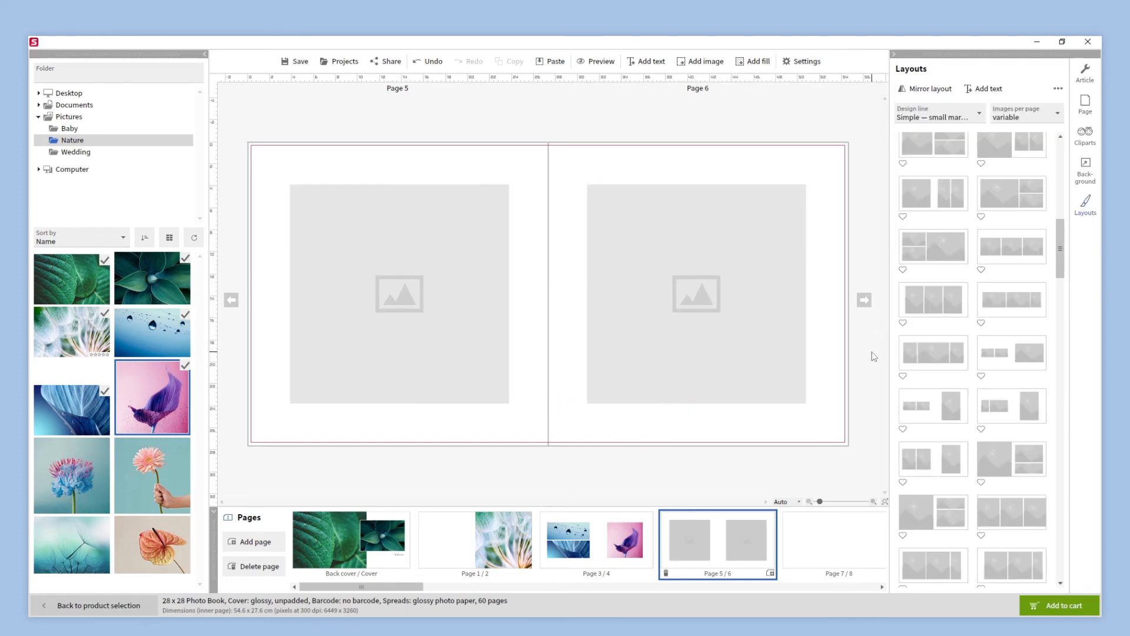
# Add a fill box to pages 5/6 and give it a solid crimson colour.
pyautogui.click(754, 63)
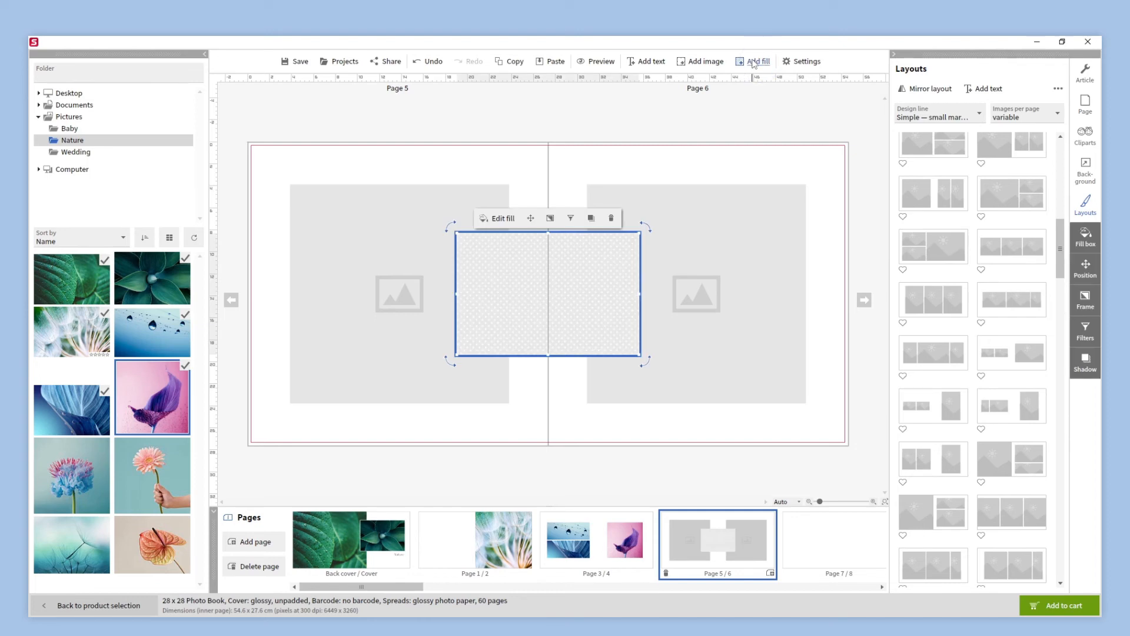
pyautogui.click(1077, 244)
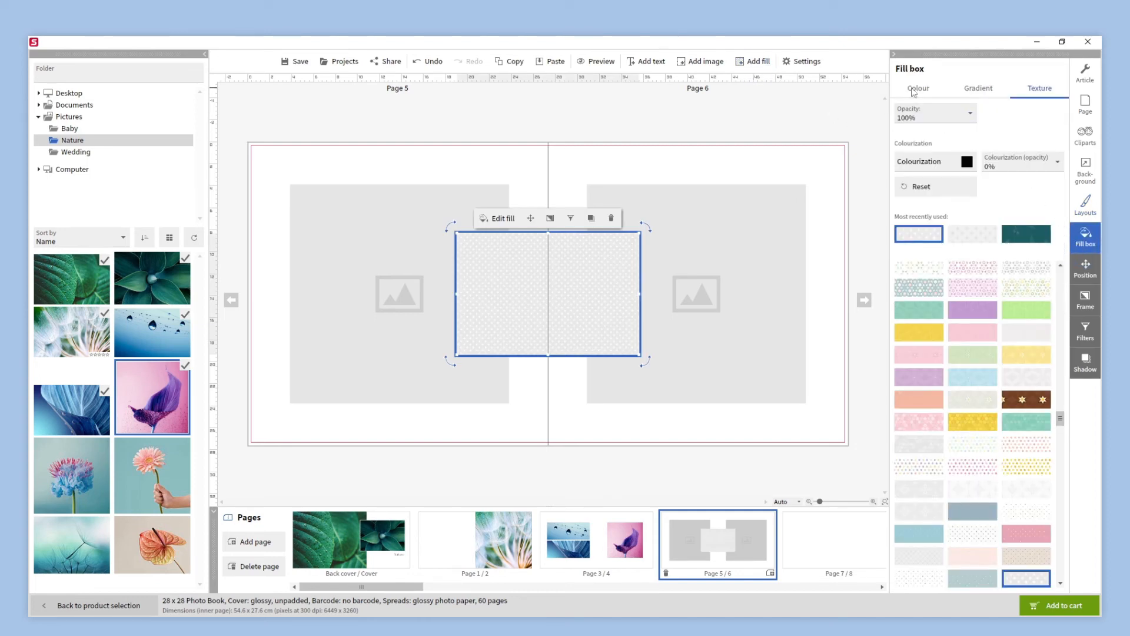
pyautogui.click(918, 88)
pyautogui.click(952, 160)
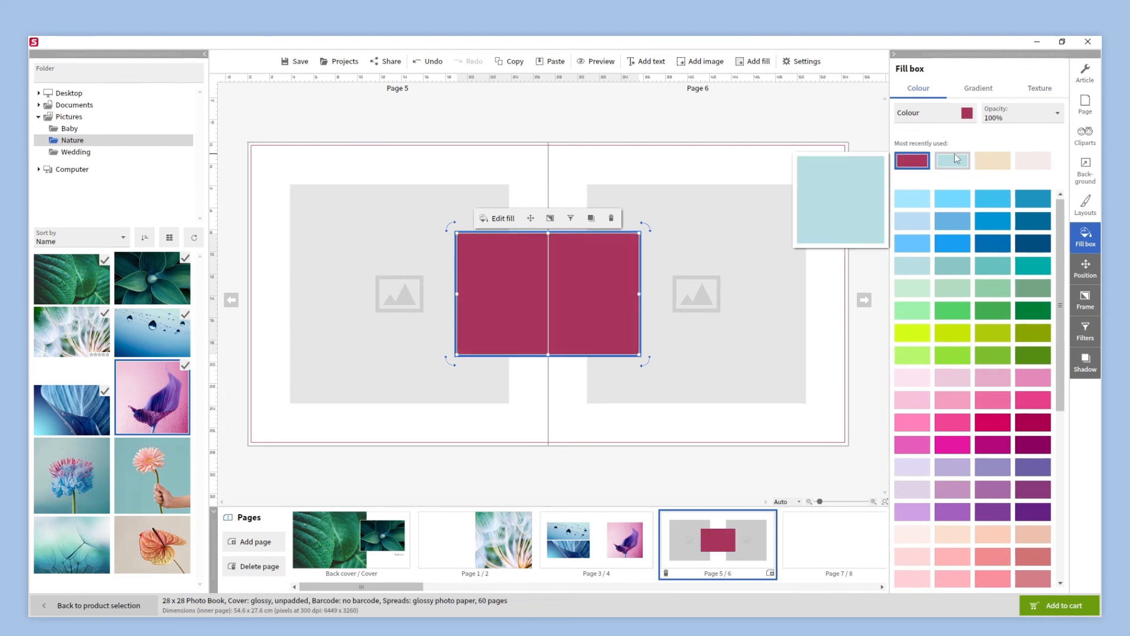
# Move the crimson fill box onto page 5 and stretch it to cover the whole page, 27.30 x 27.60 cm.
pyautogui.moveTo(578, 262); pyautogui.dragTo(369, 172)
pyautogui.moveTo(436, 204); pyautogui.dragTo(547, 202)
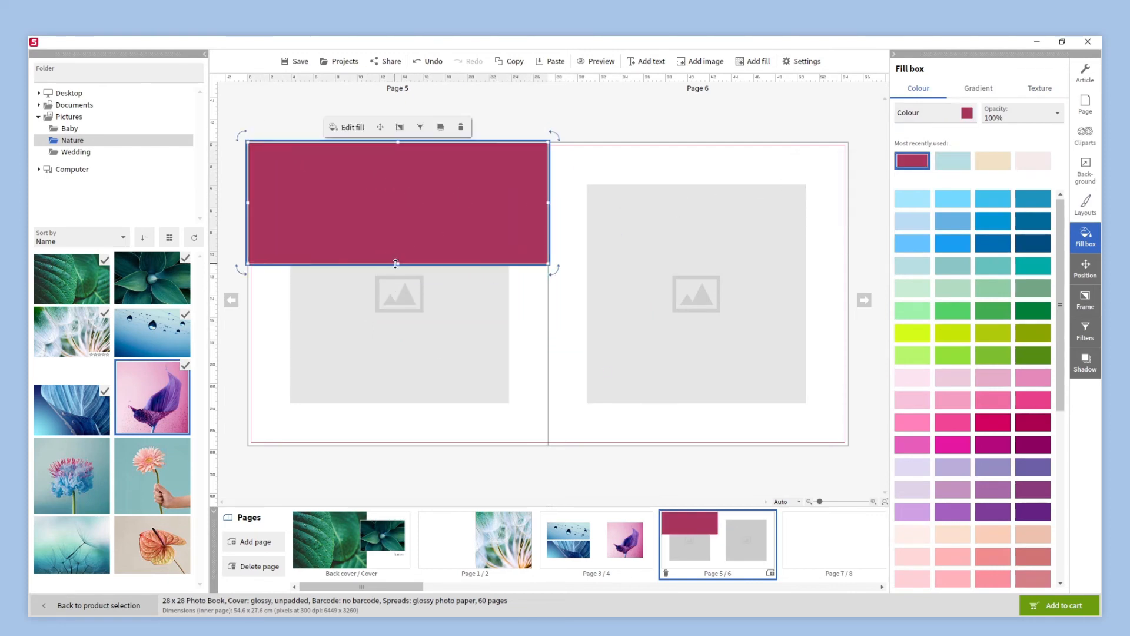
pyautogui.moveTo(398, 263); pyautogui.dragTo(404, 446)
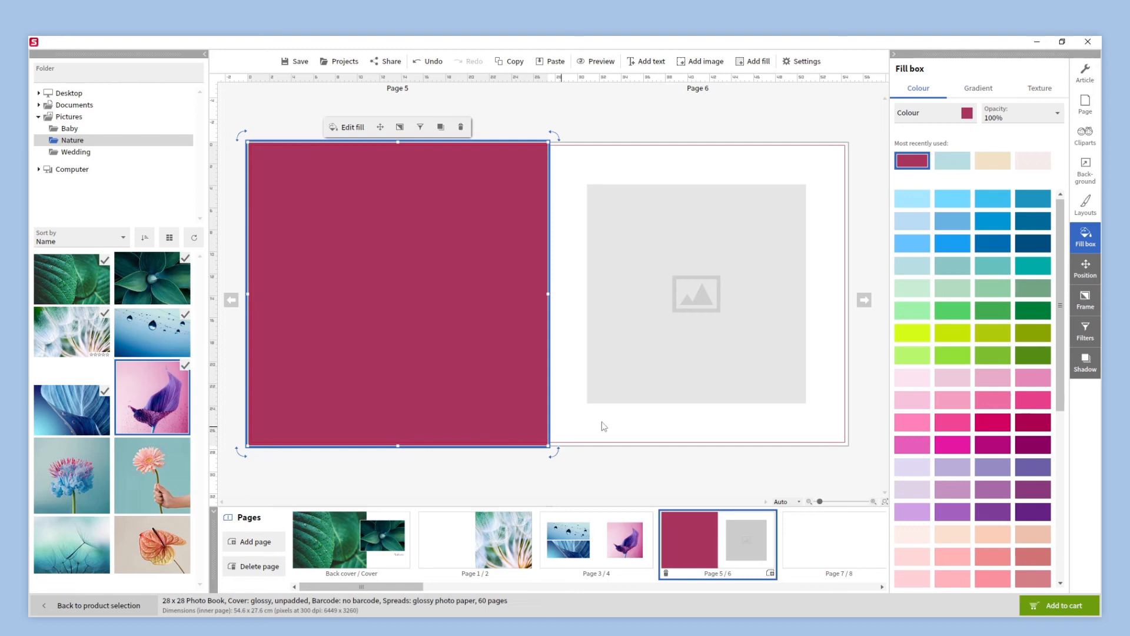
# Send the crimson fill box to the back, behind the image box on page 5.
pyautogui.click(1082, 261)
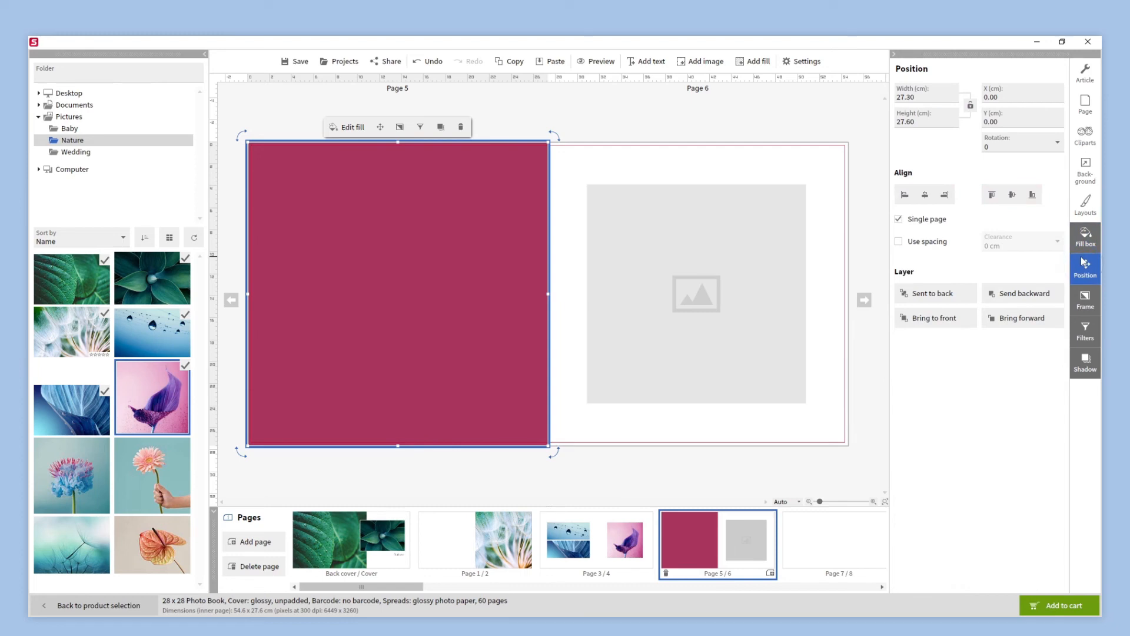
pyautogui.click(952, 296)
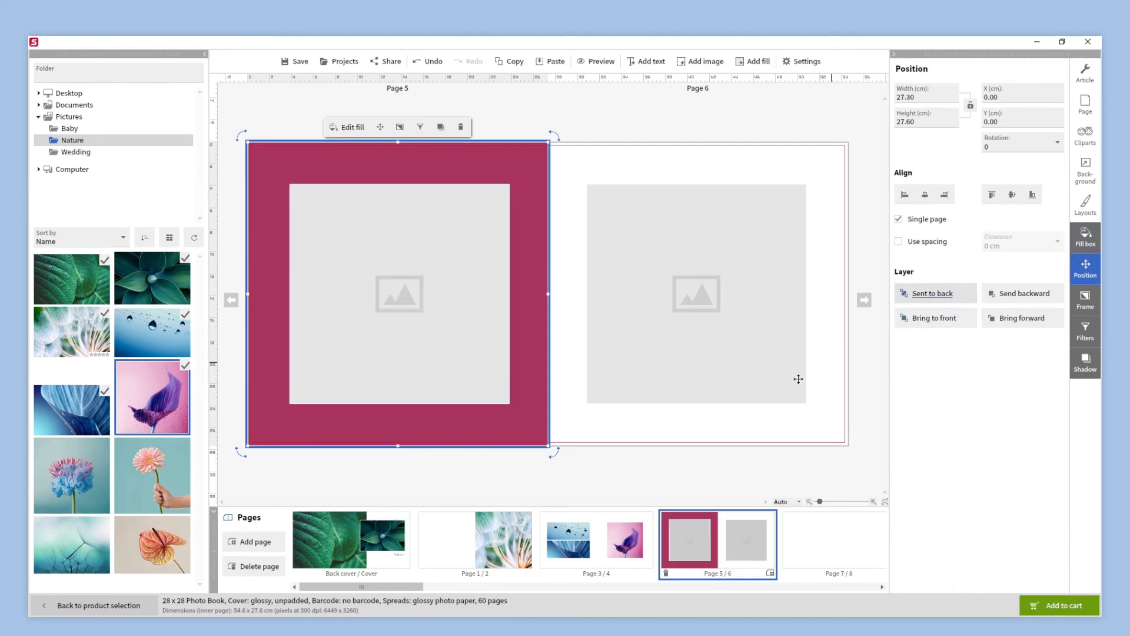
pyautogui.click(641, 459)
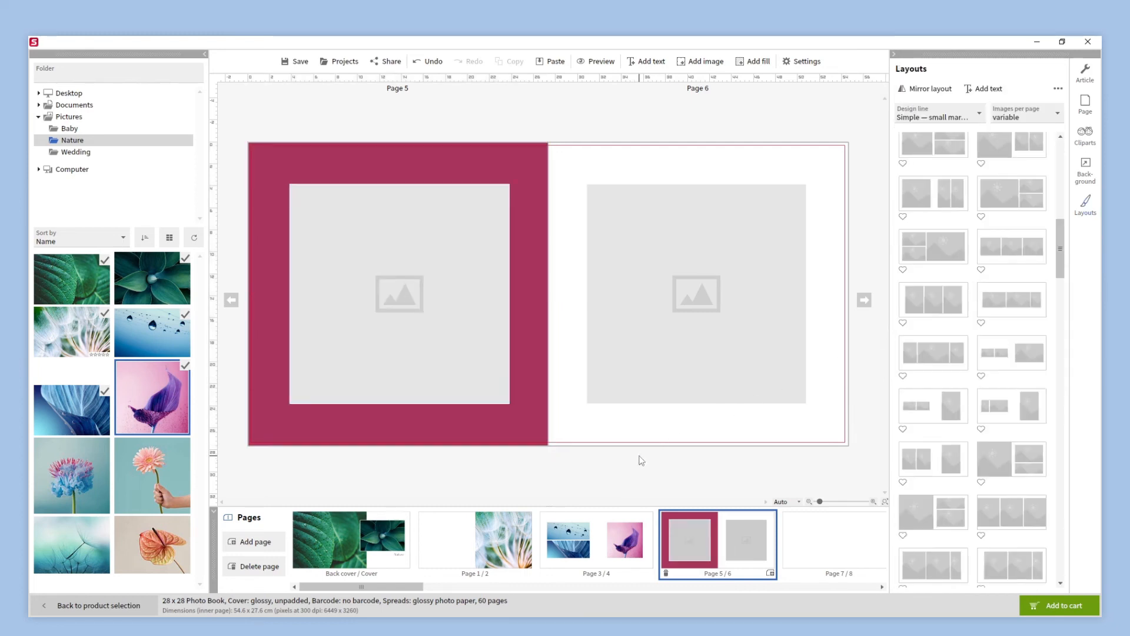
# Apply the plain square white frame, 0.2 cm thick, to the image box on page 5.
pyautogui.click(451, 313)
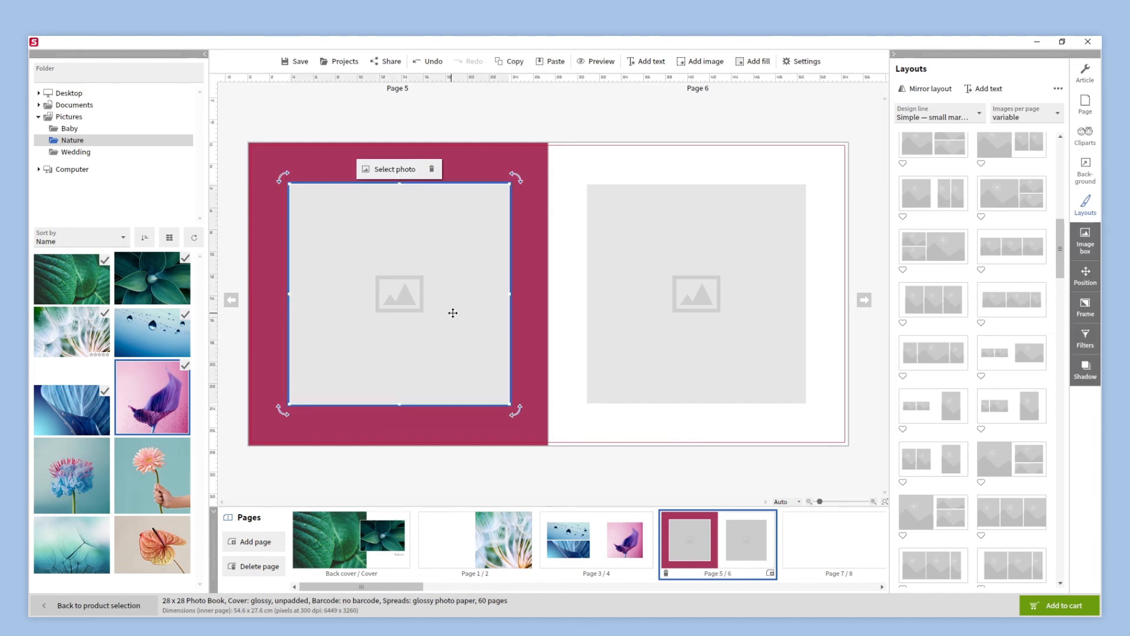
pyautogui.click(1075, 315)
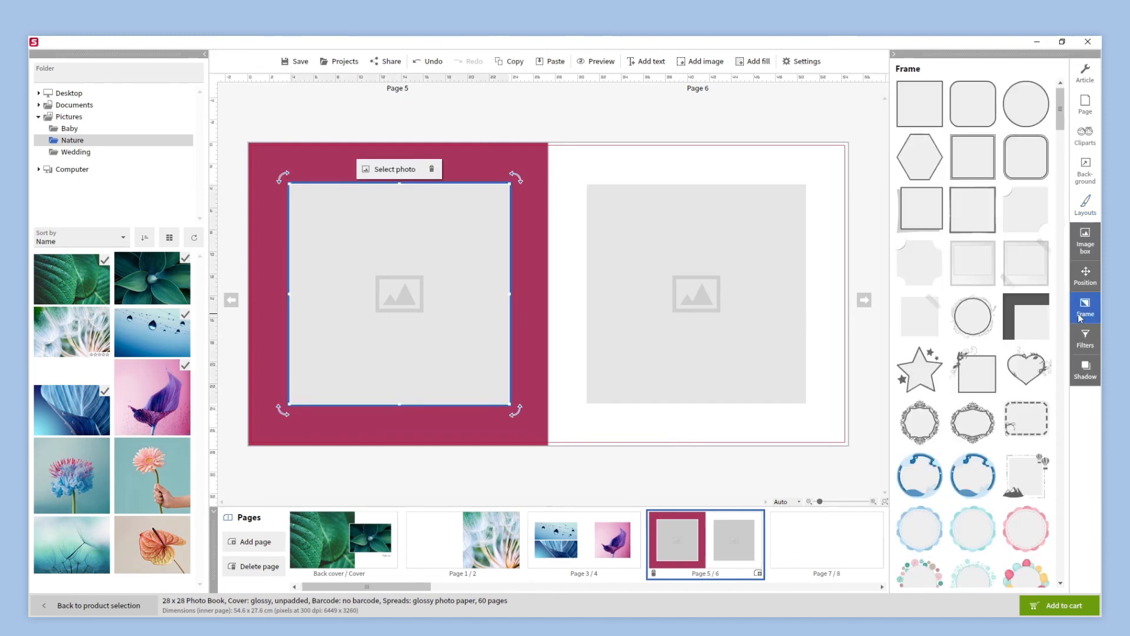
pyautogui.click(920, 105)
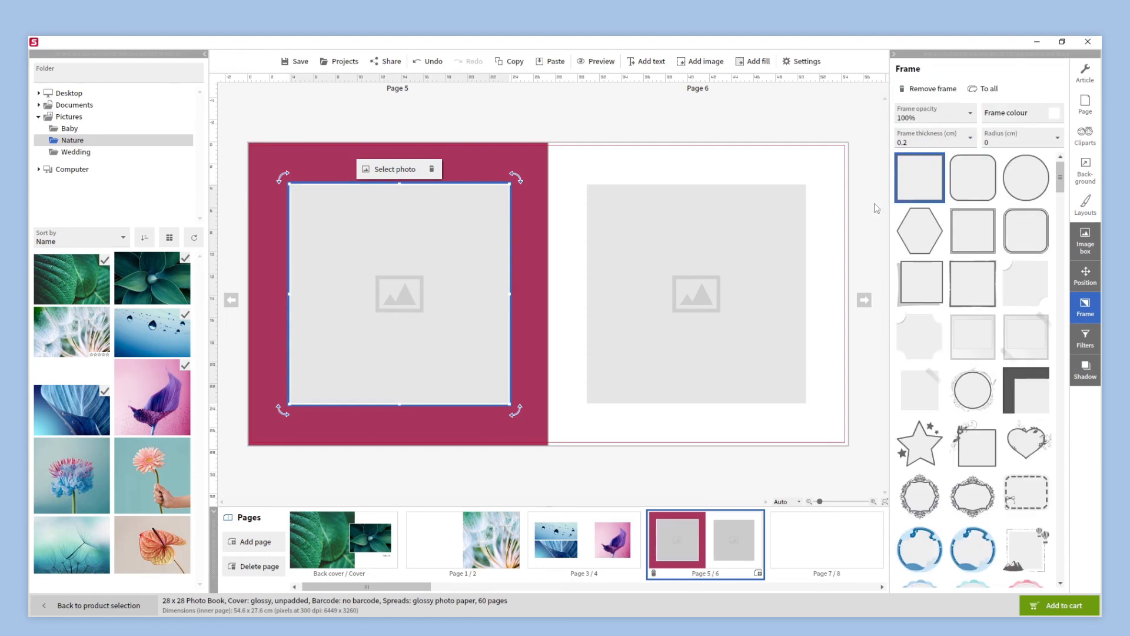
pyautogui.click(718, 460)
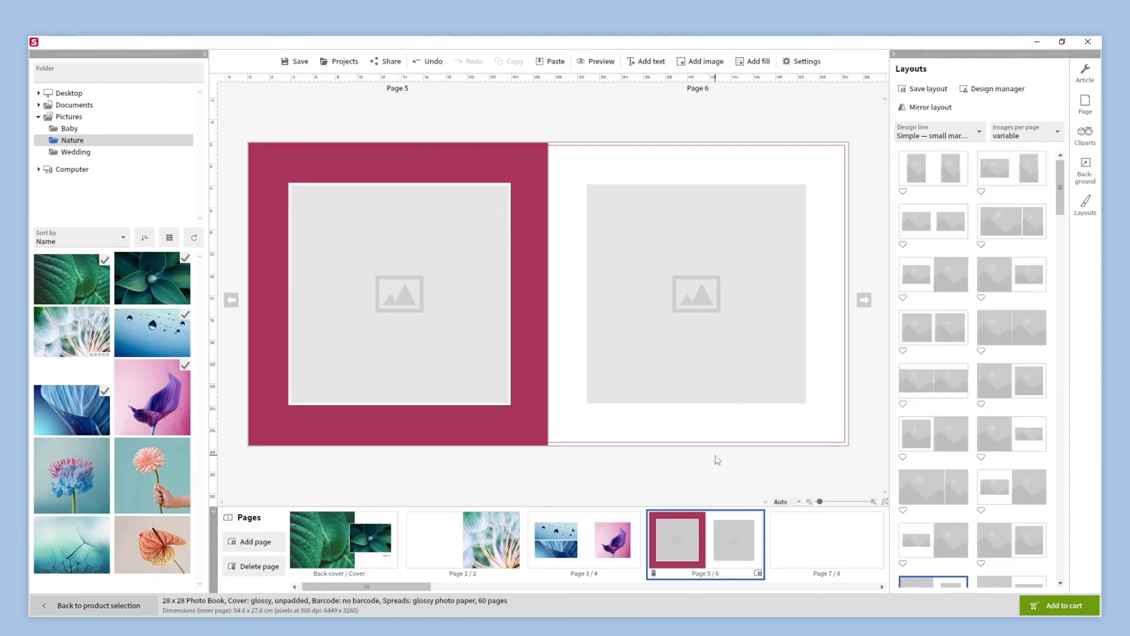
# Try a shadow on the image box on page 6 and deactivate it again.
pyautogui.click(733, 354)
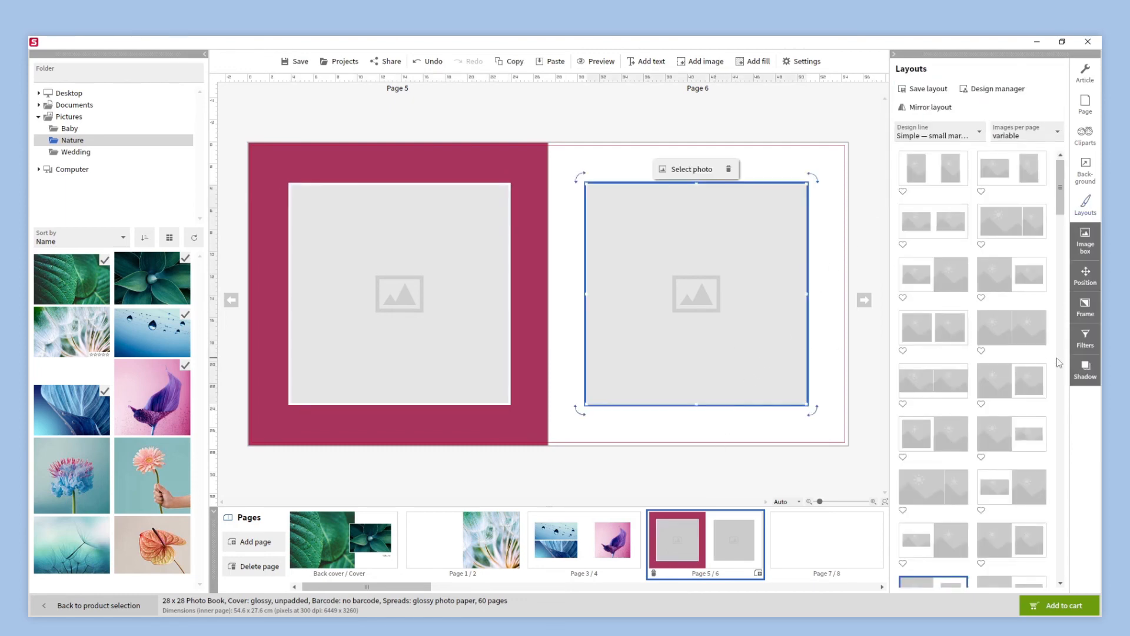
pyautogui.click(1079, 368)
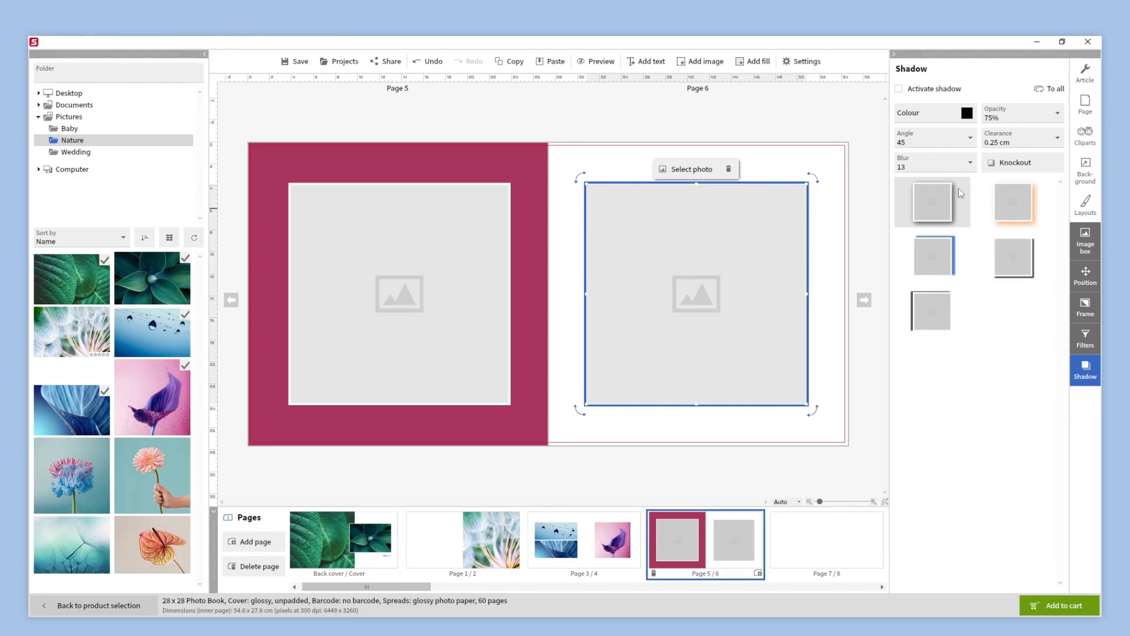
pyautogui.click(927, 93)
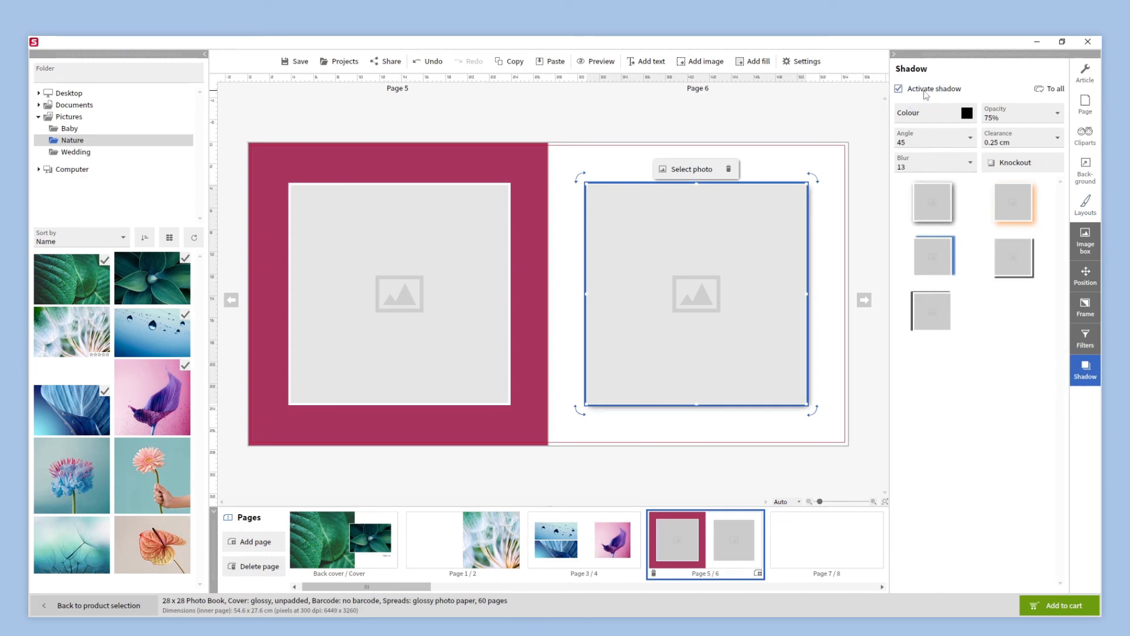
pyautogui.click(927, 95)
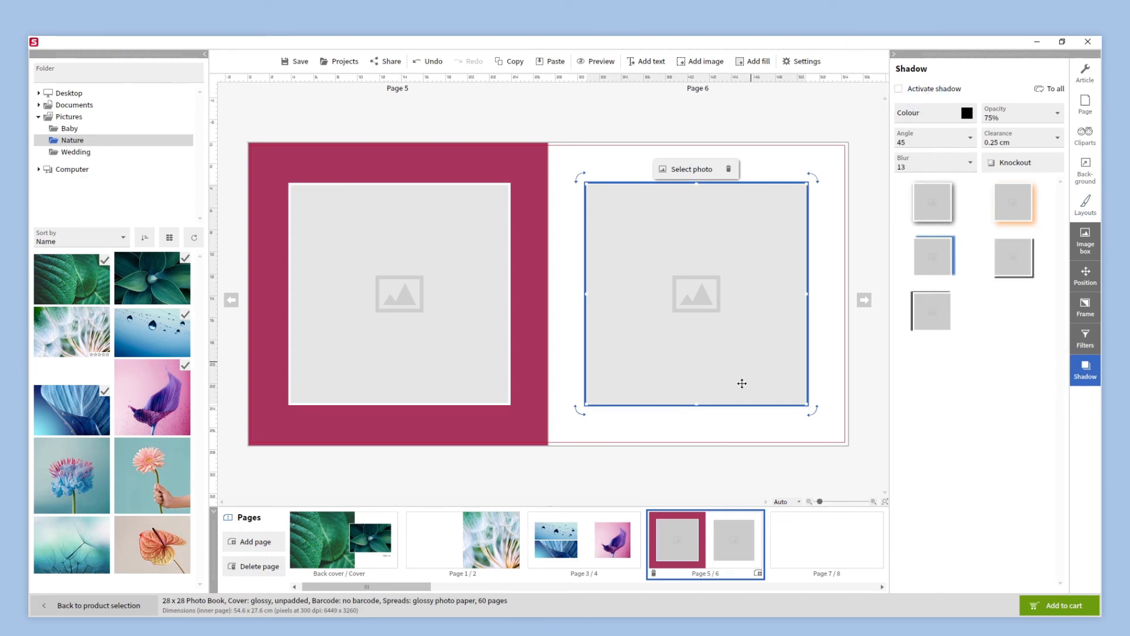
pyautogui.click(710, 463)
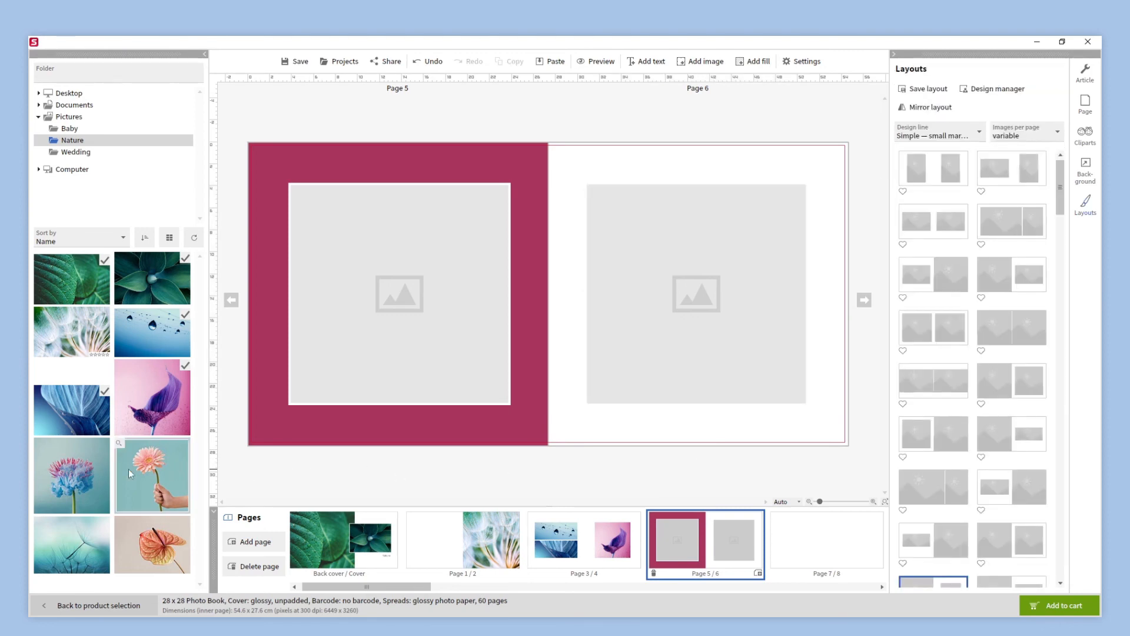
# Place the blue and pink flower photo in page 5's image box and the hand-held pink gerbera photo in page 6's box.
pyautogui.moveTo(81, 476); pyautogui.dragTo(376, 299)
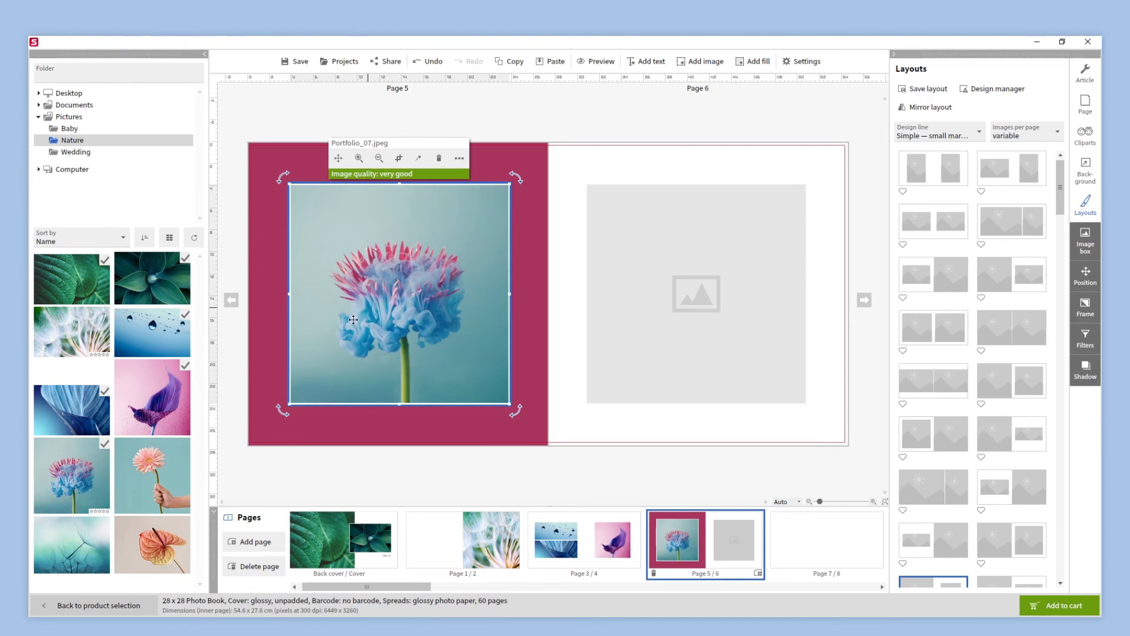
pyautogui.moveTo(154, 468); pyautogui.dragTo(690, 295)
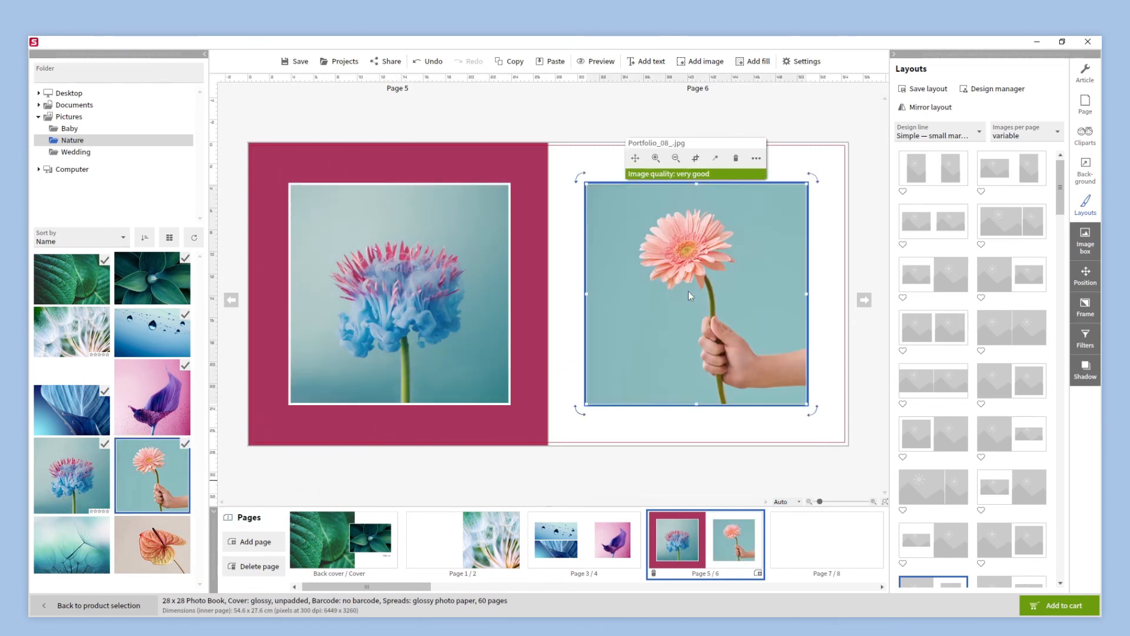
pyautogui.click(730, 468)
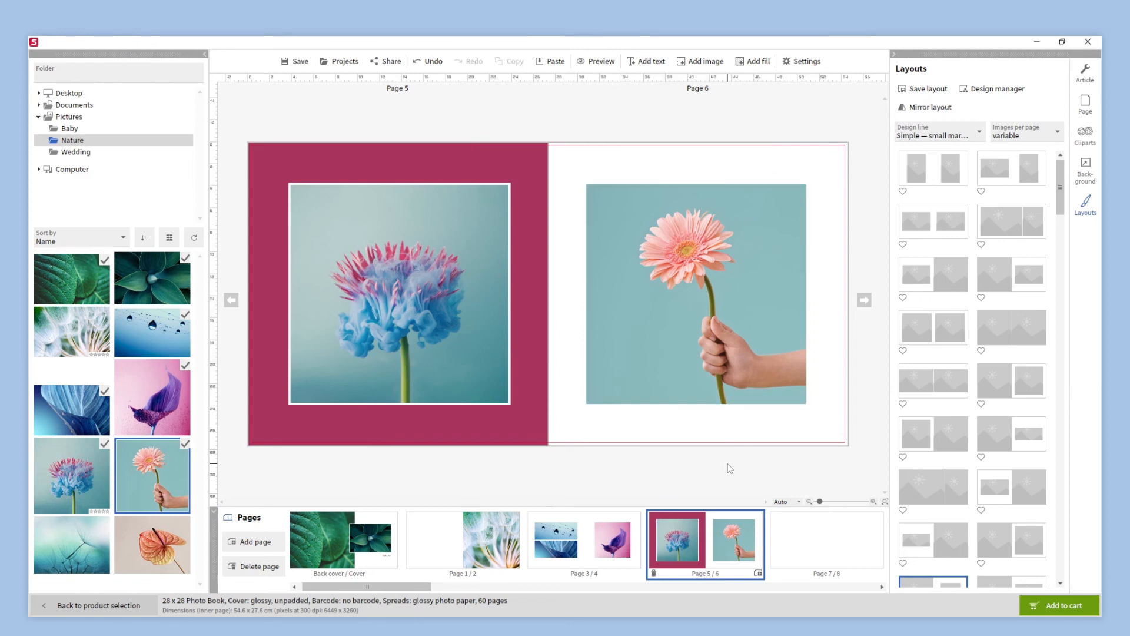
# Give pages 7/8 the one-photo layout with a blank strip on page 7, and fill it with the dandelion seed photo.
pyautogui.click(796, 533)
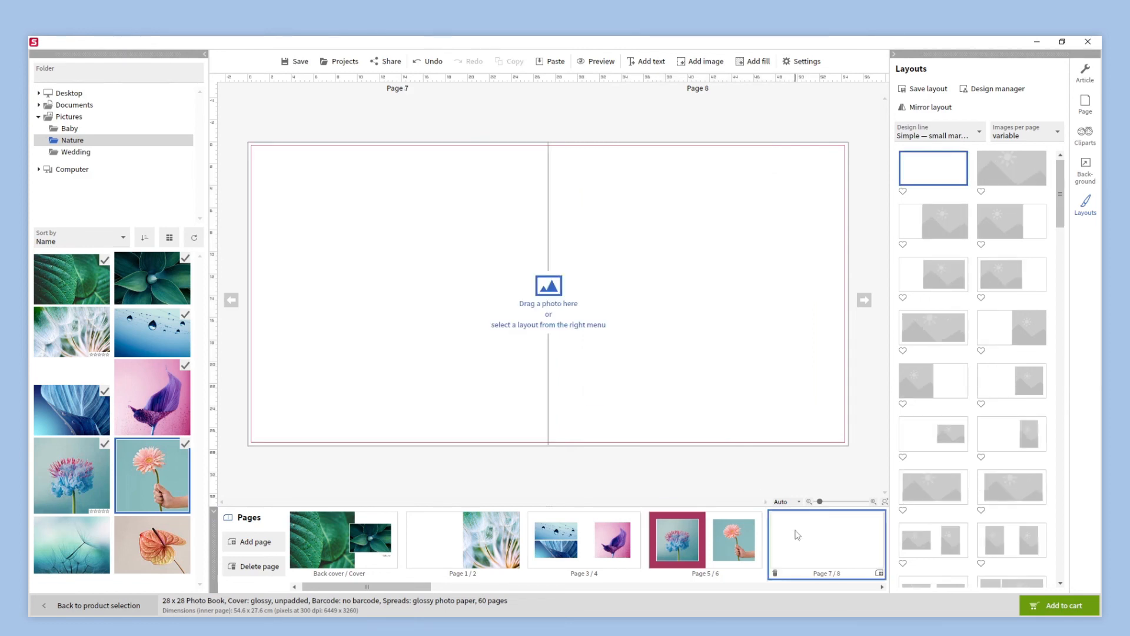
pyautogui.click(932, 221)
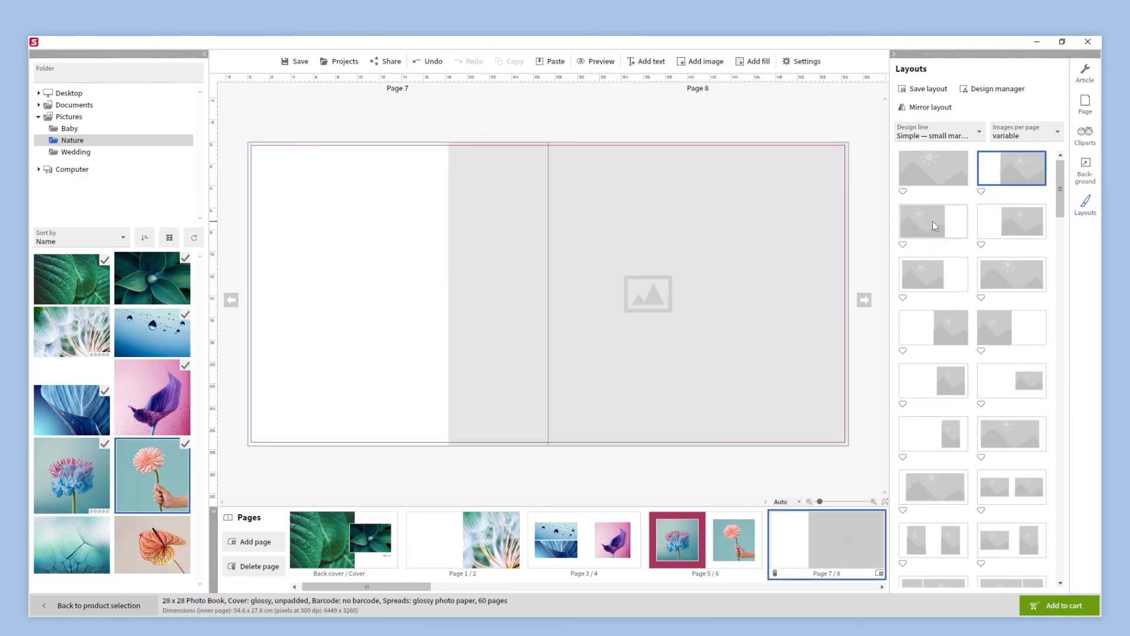
pyautogui.moveTo(71, 545); pyautogui.dragTo(615, 301)
pyautogui.click(864, 266)
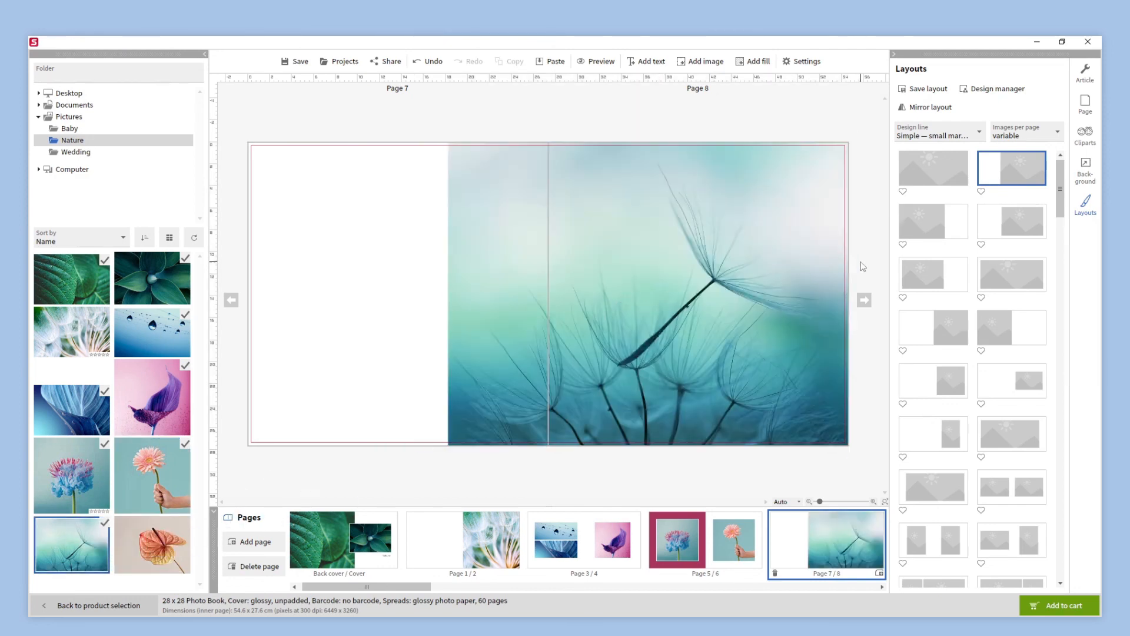
# Try a vertical bow clipart from the Ornaments category on the blank area of page 7, and delete it again.
pyautogui.click(1084, 140)
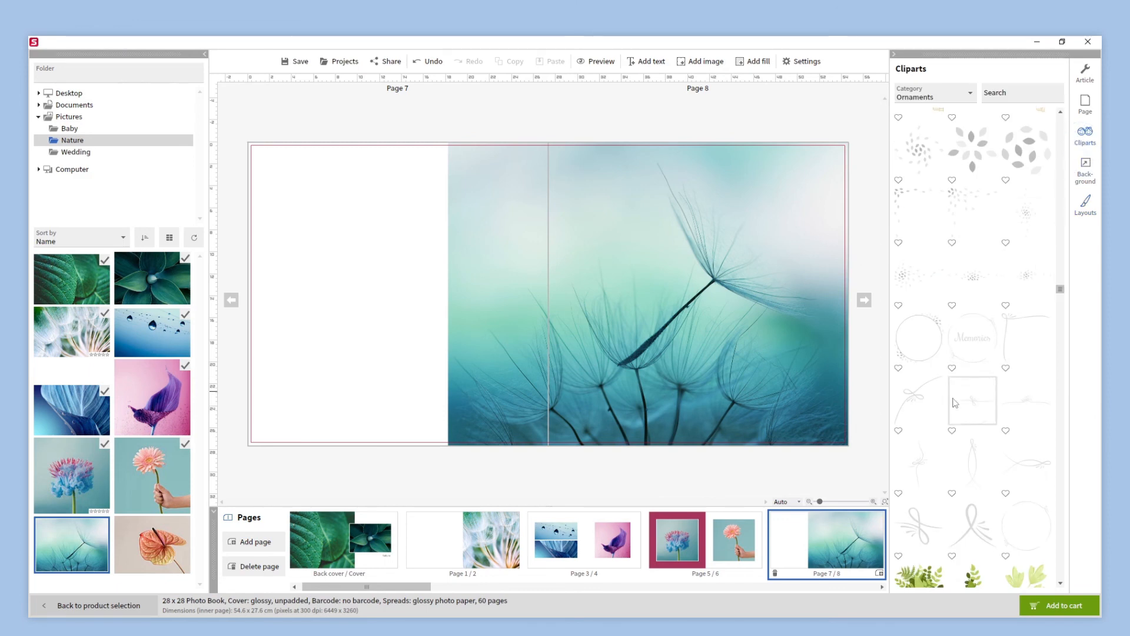
pyautogui.moveTo(920, 453); pyautogui.dragTo(361, 282)
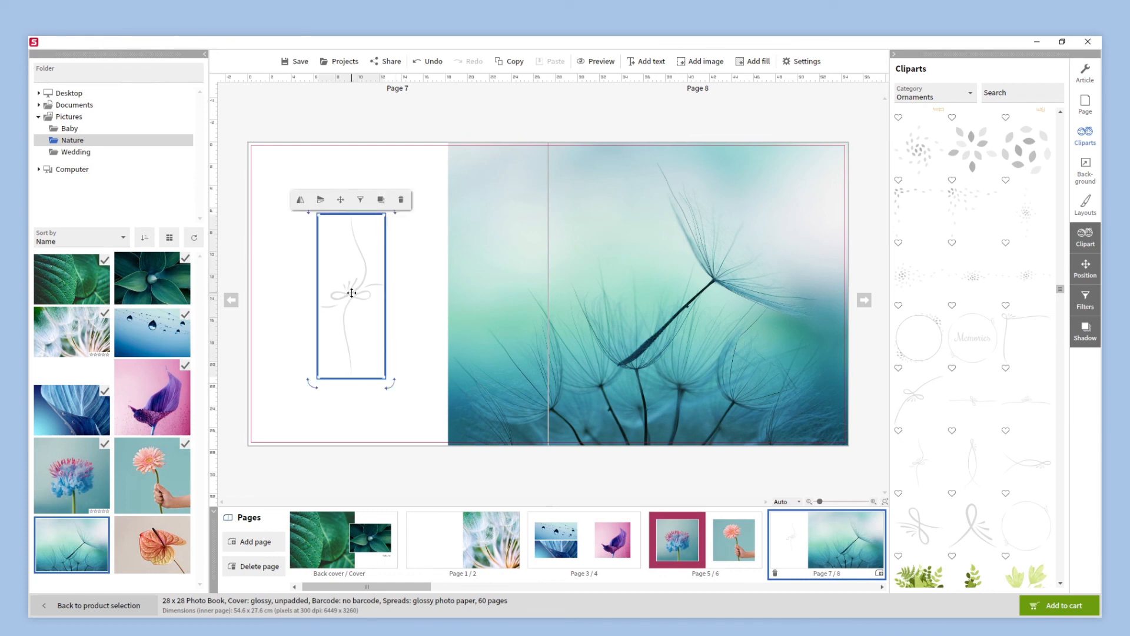
pyautogui.click(491, 468)
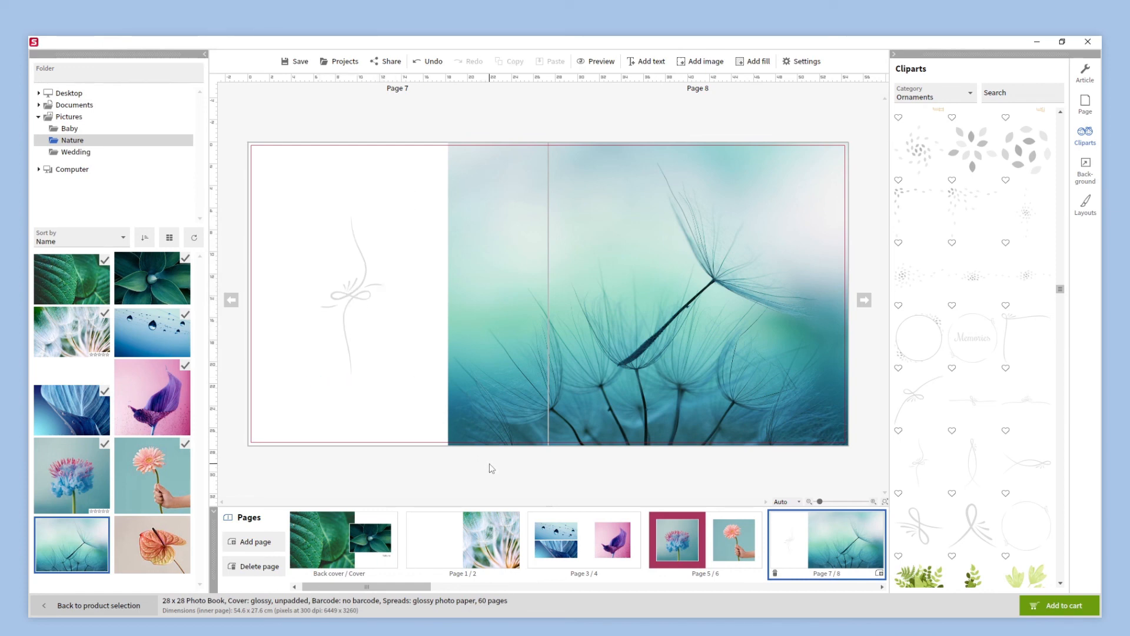
pyautogui.click(371, 293)
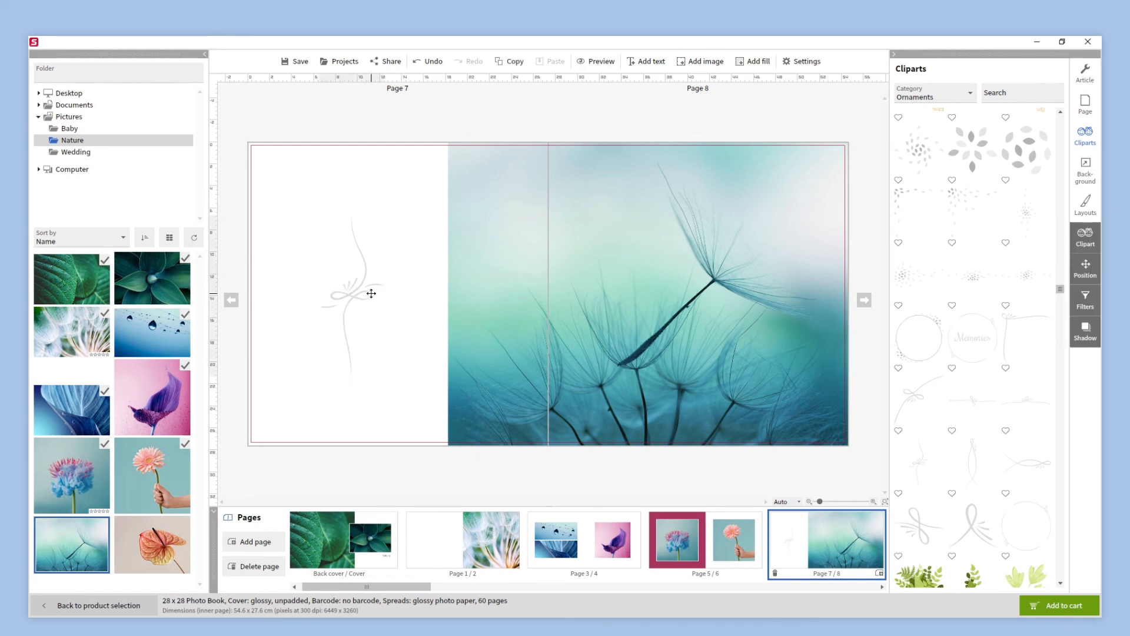
pyautogui.press('Delete')
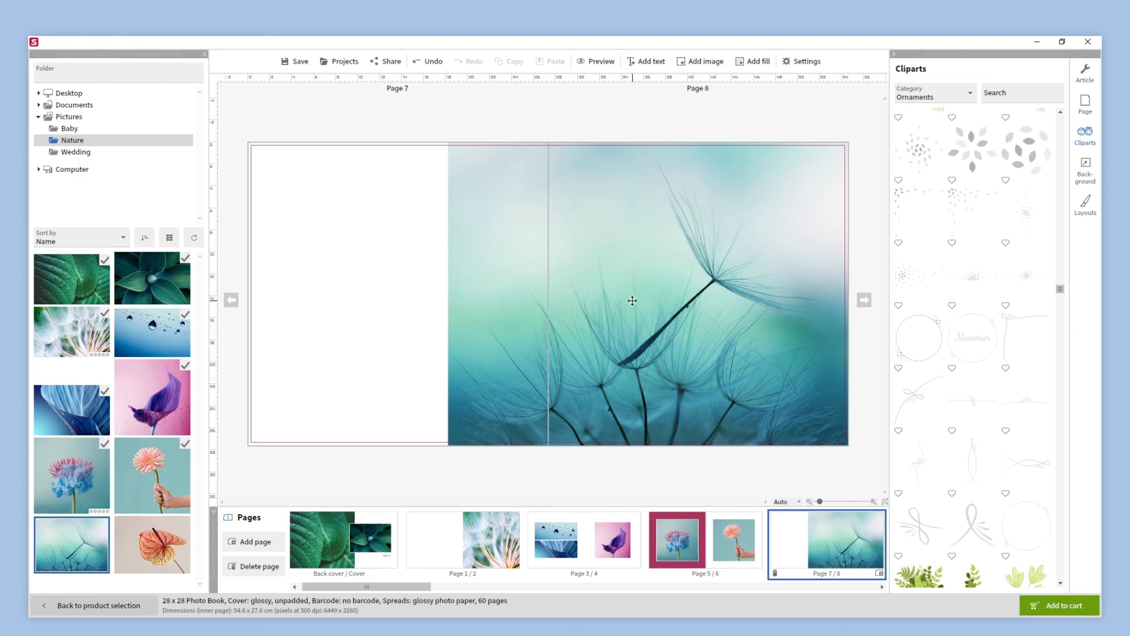
# Use the dandelion seed photo as the background image across pages 7/8.
pyautogui.click(633, 300)
pyautogui.rightClick(633, 301)
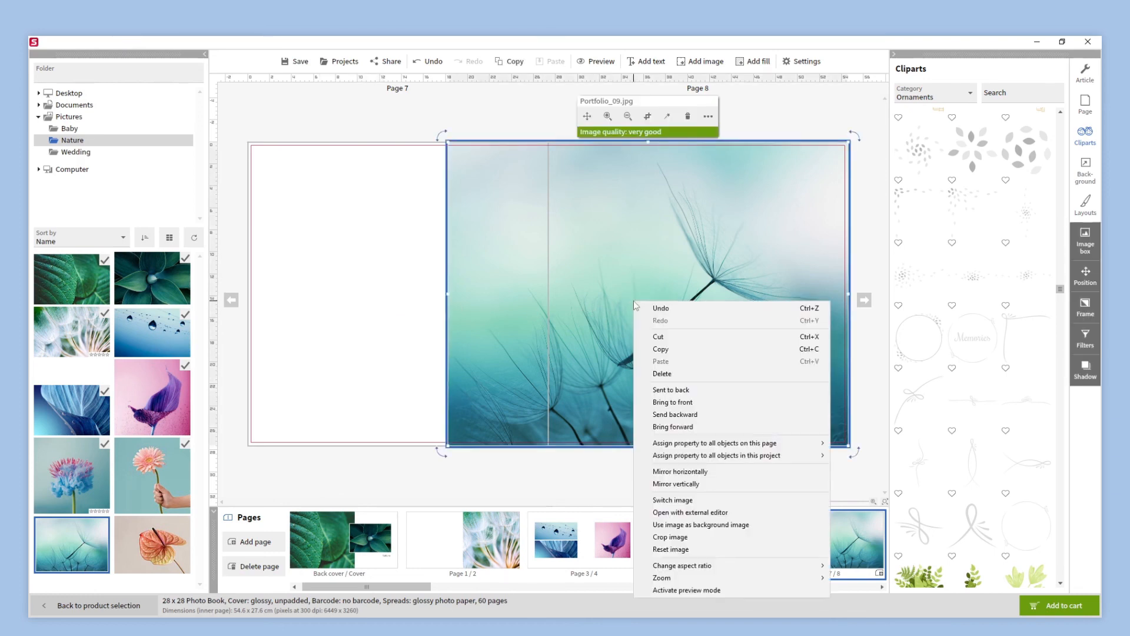
pyautogui.click(676, 524)
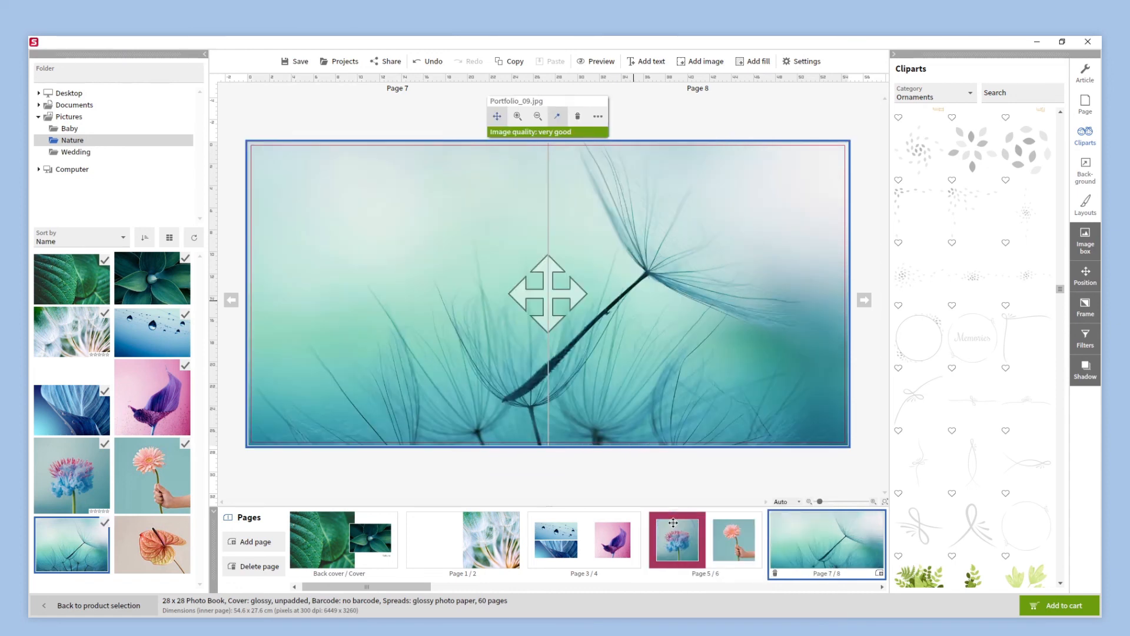
pyautogui.click(654, 479)
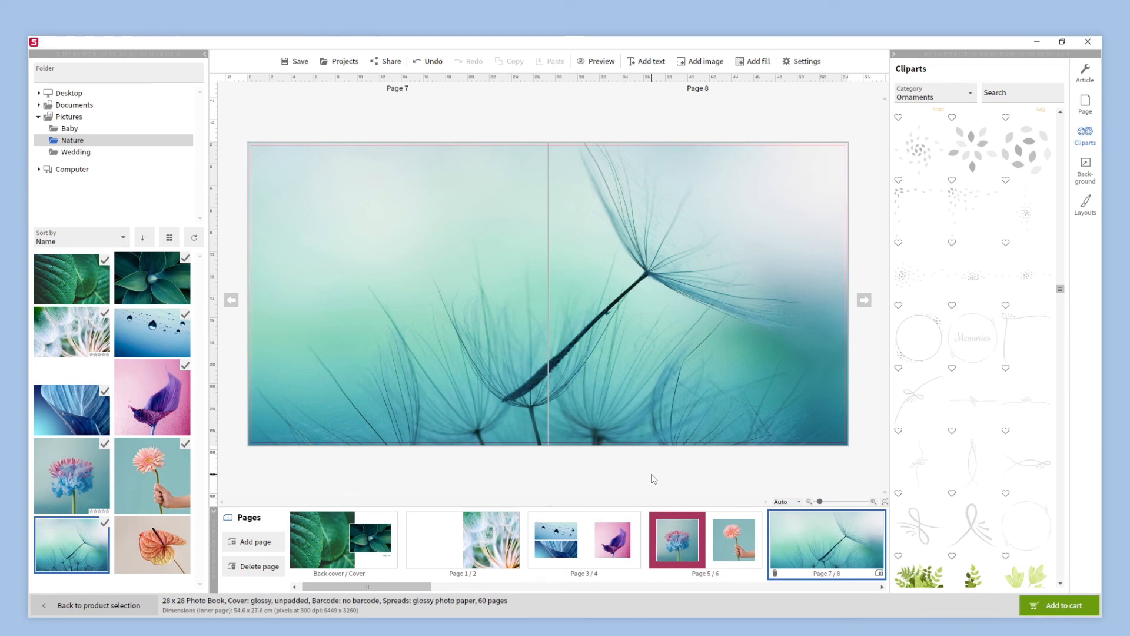